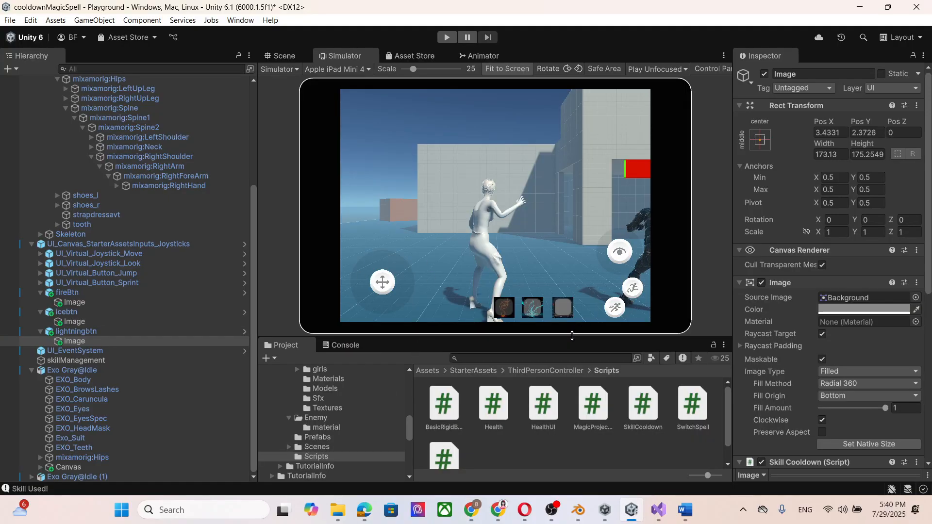
left_click_drag(571, 337, 568, 311)
left_click(516, 439)
right_click(516, 439)
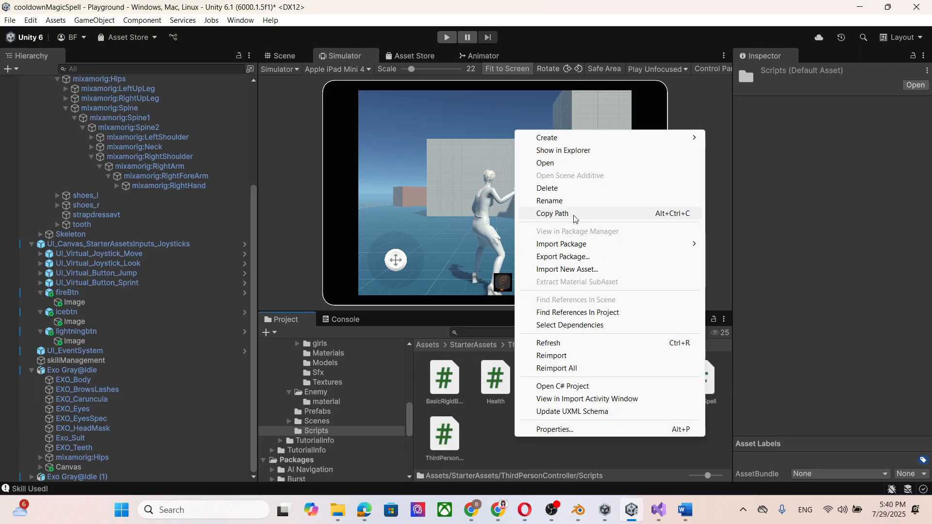
mouse_move(569, 140)
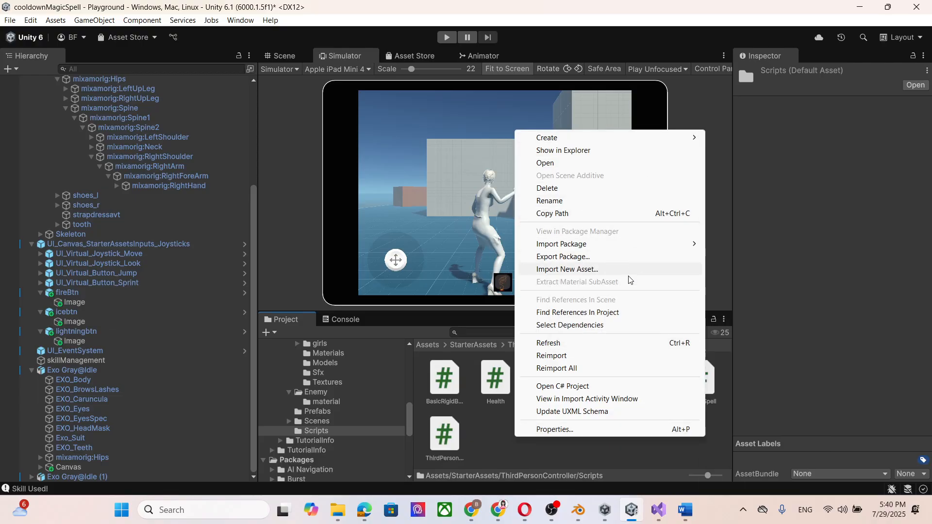
left_click(493, 417)
Open the Health script in Visual Studio, skim its code, and return to Unity.
double_click(504, 384)
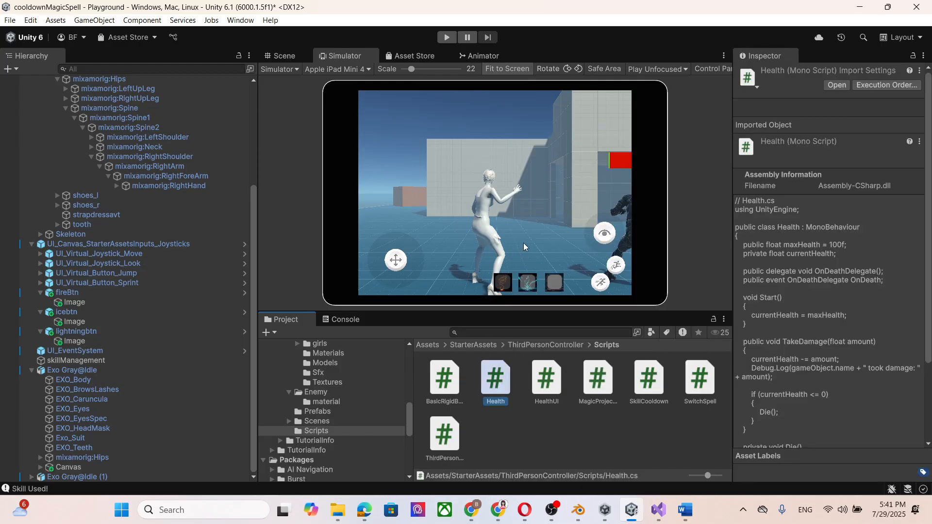
scroll(345, 184, "down", 8)
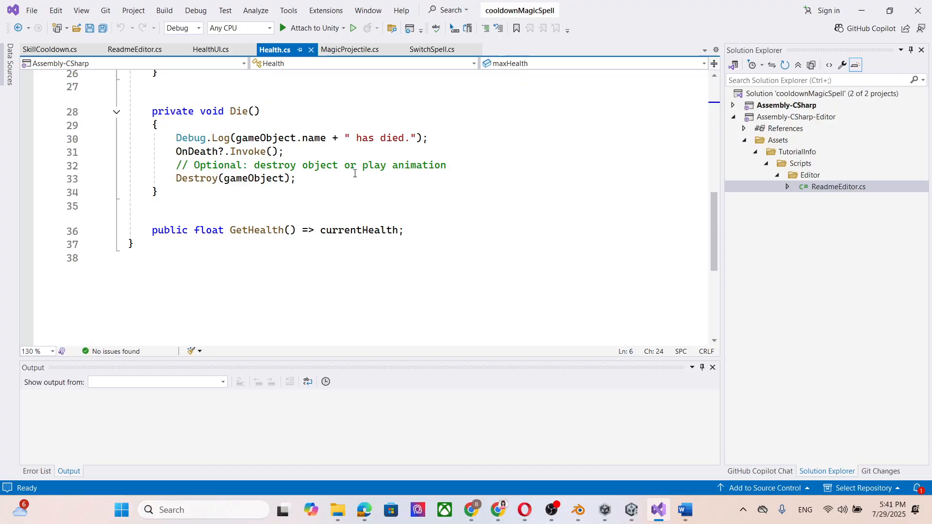
scroll(354, 175, "up", 9)
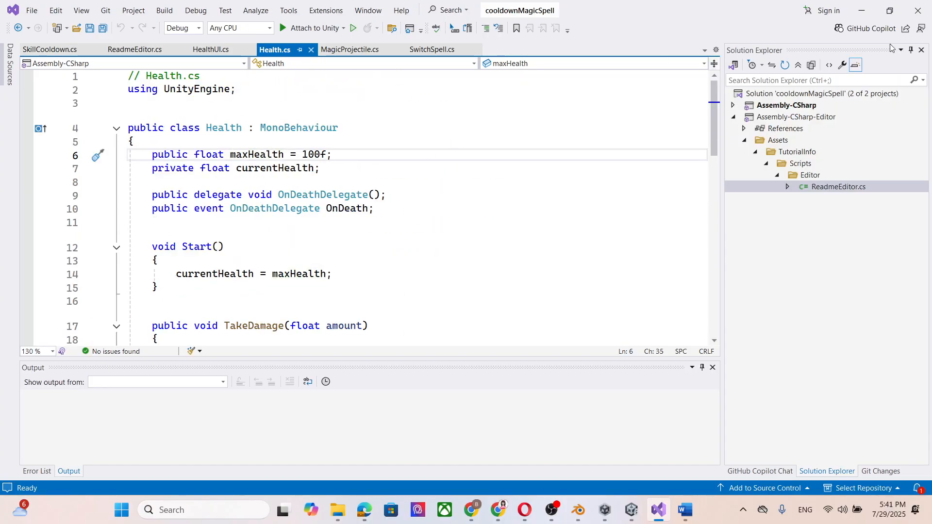
left_click(862, 8)
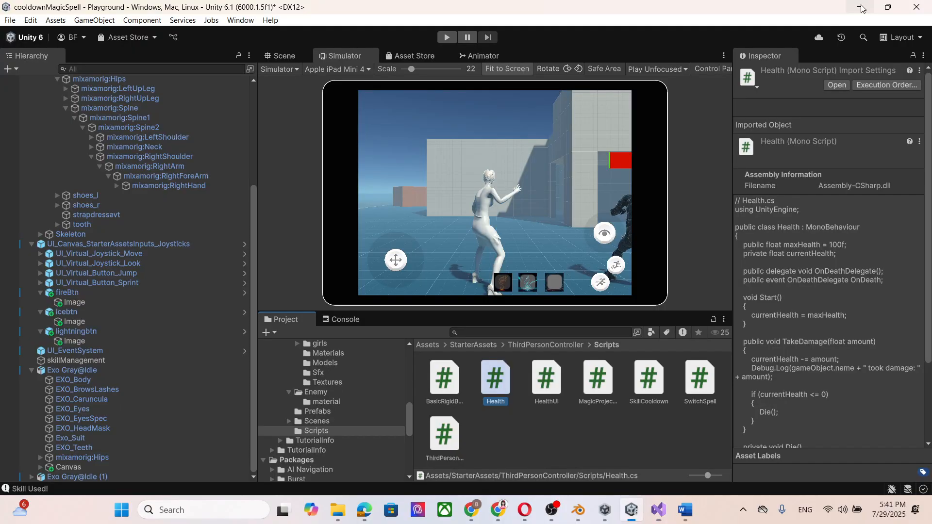
Switch the Scene view from 2D to 3D and frame the Exo Gray@Idle (1) enemy in it.
left_click(97, 467)
left_click(30, 477)
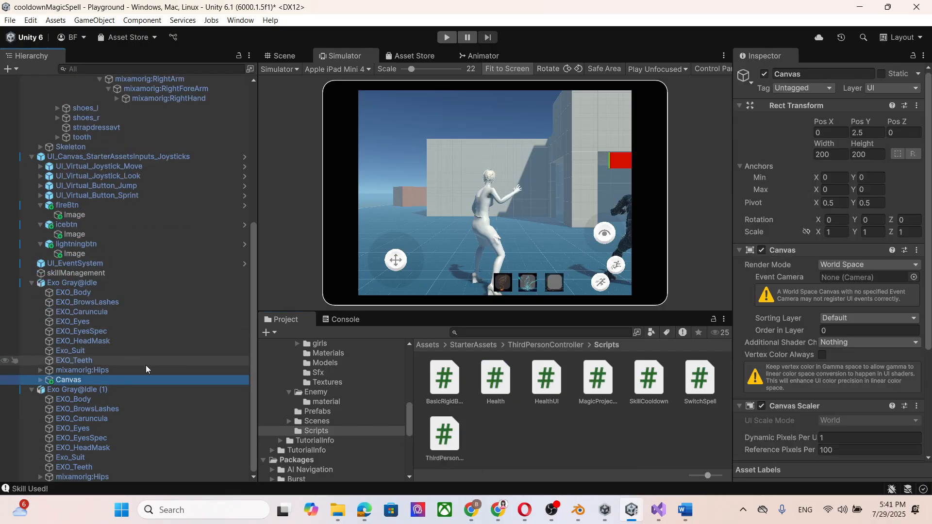
left_click(95, 389)
left_click(284, 56)
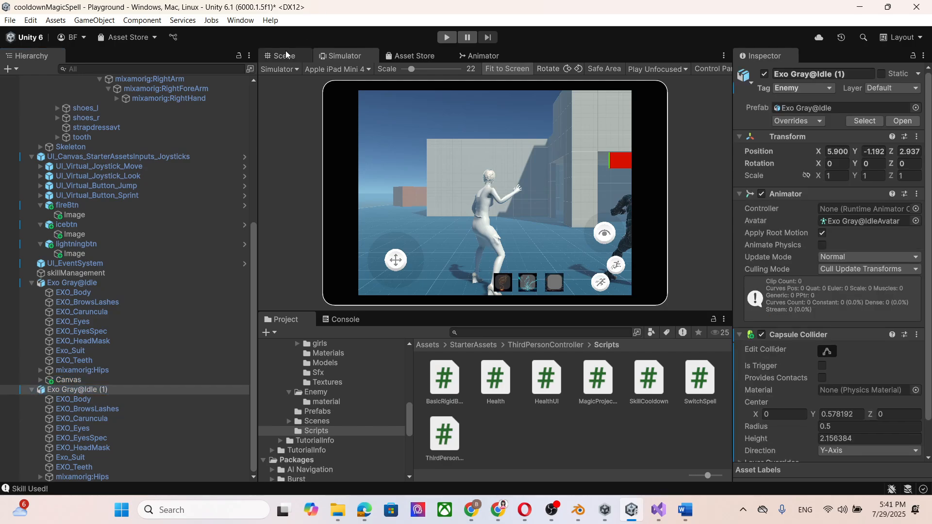
double_click(95, 390)
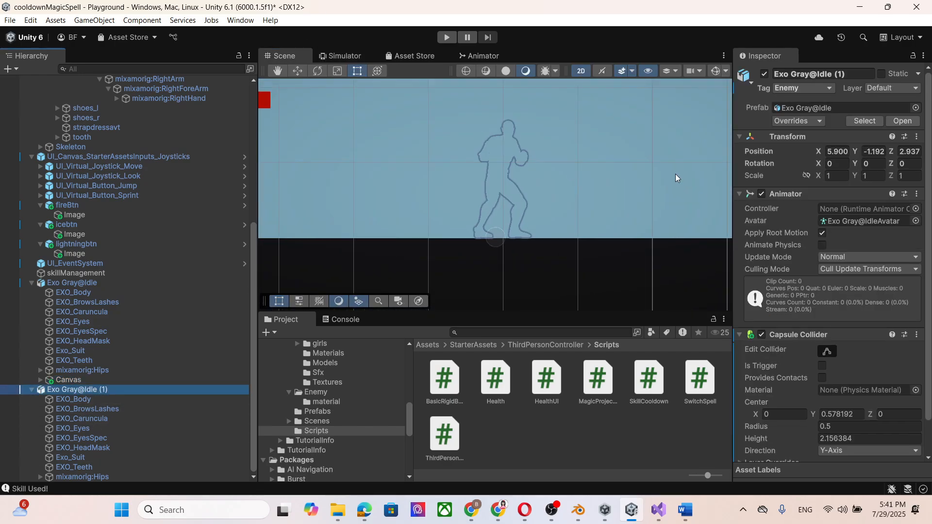
left_click(582, 72)
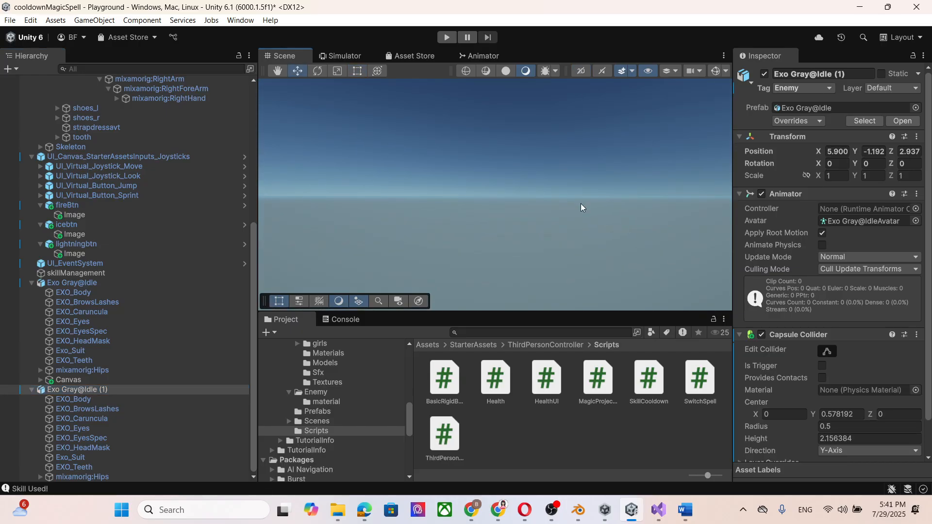
double_click(127, 391)
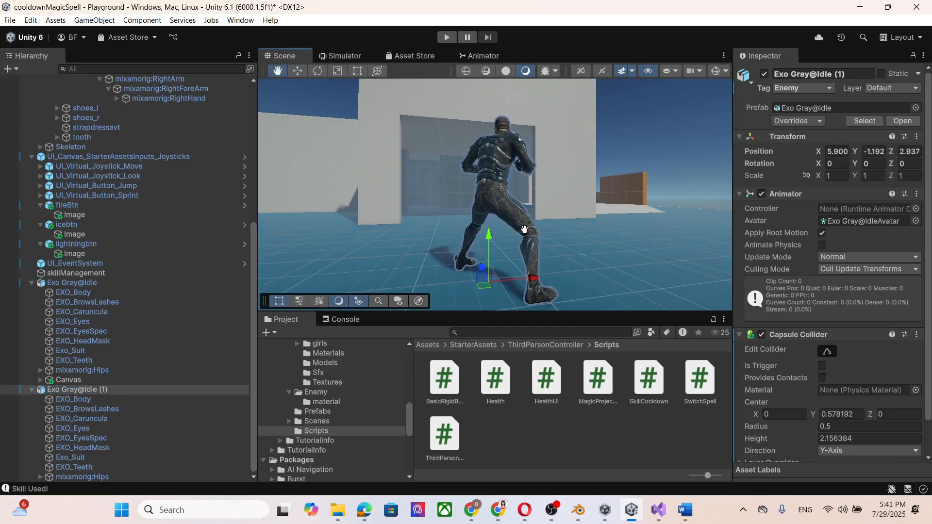
Add a UI Slider as a child of the Exo Gray@Idle (1) enemy and select it.
left_click(90, 390)
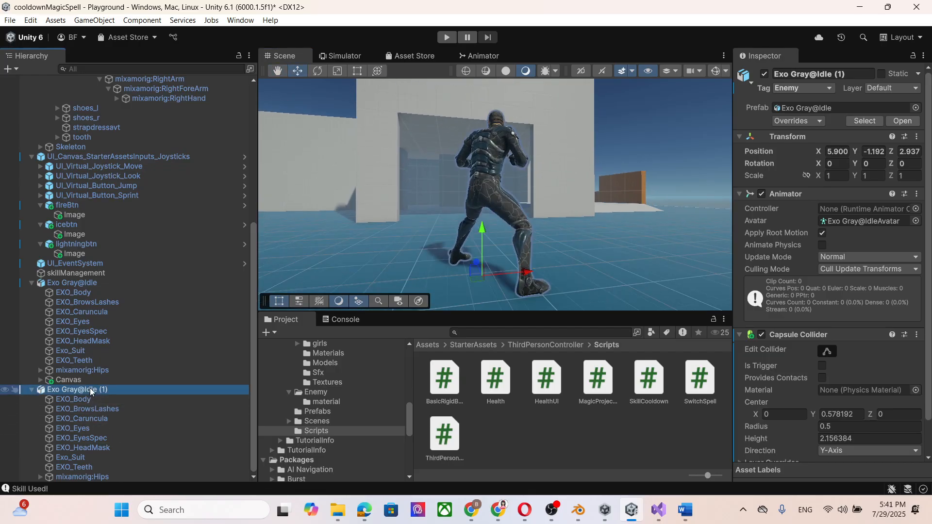
right_click(91, 391)
mouse_move(177, 333)
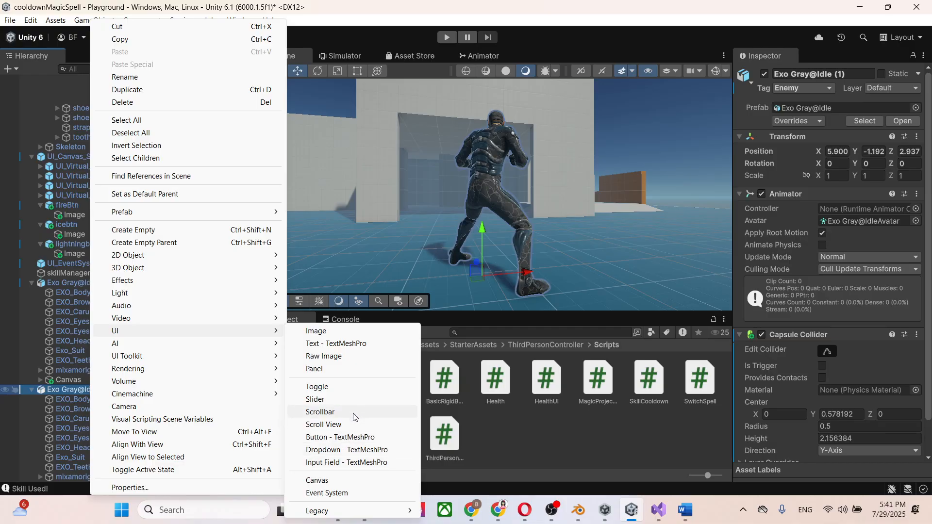
left_click(354, 400)
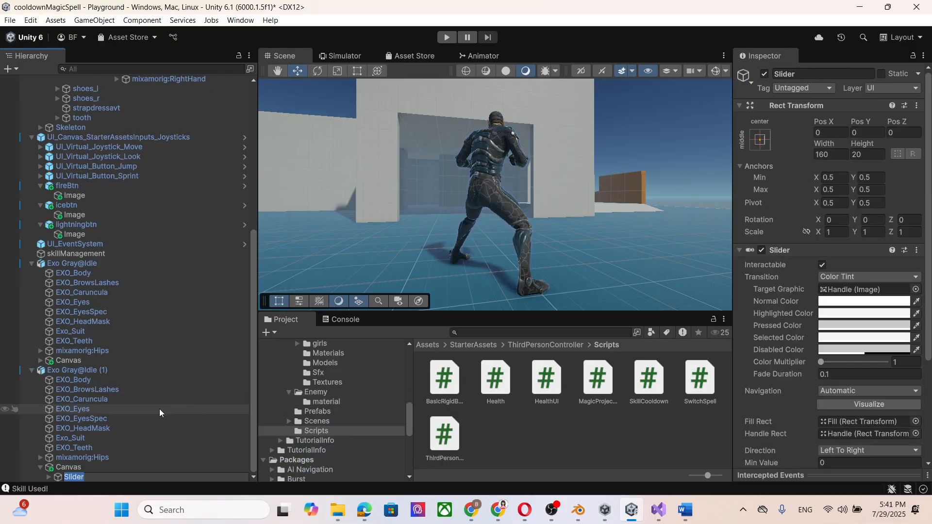
left_click(89, 470)
left_click(92, 476)
scroll(872, 356, "down", 1)
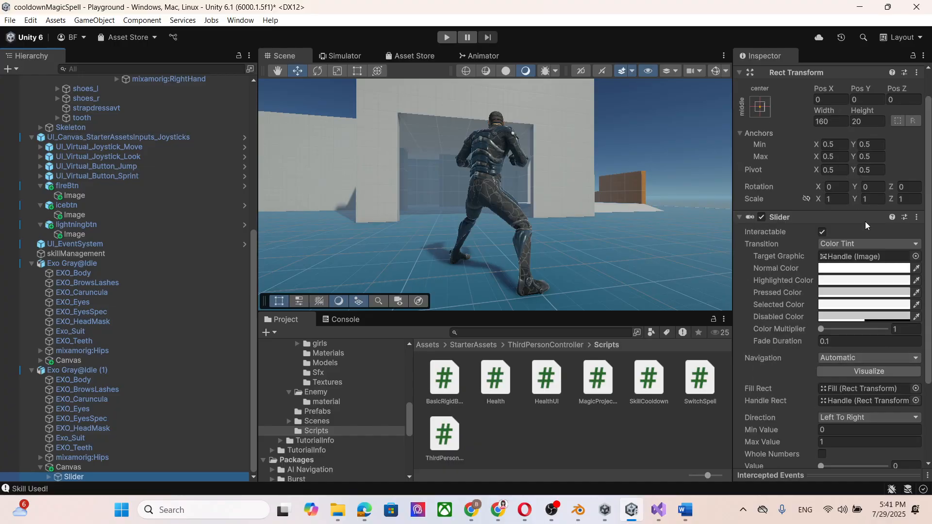
Switch to Chrome and read the Enemy Take damage section with the Health.cs listing, then return to Unity.
left_click(474, 513)
scroll(267, 258, "down", 1)
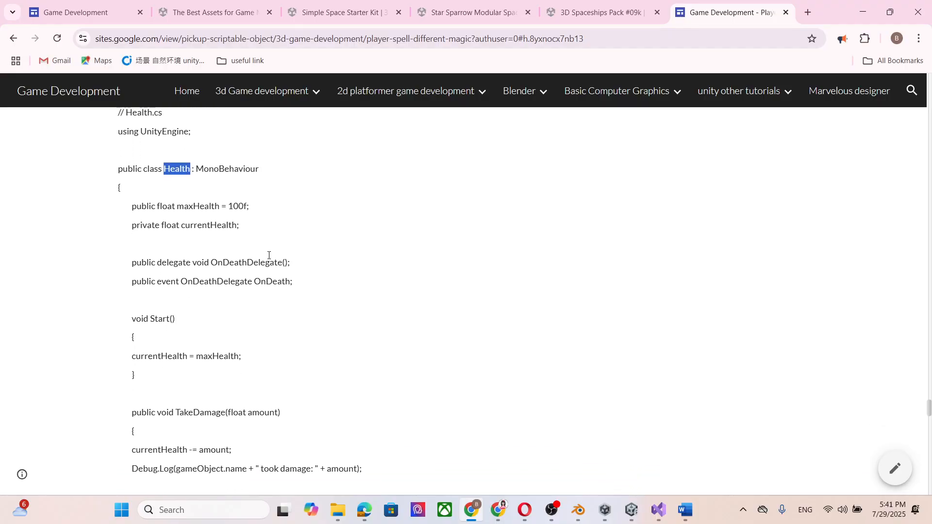
scroll(289, 281, "up", 2)
scroll(289, 281, "down", 2)
scroll(716, 132, "up", 2)
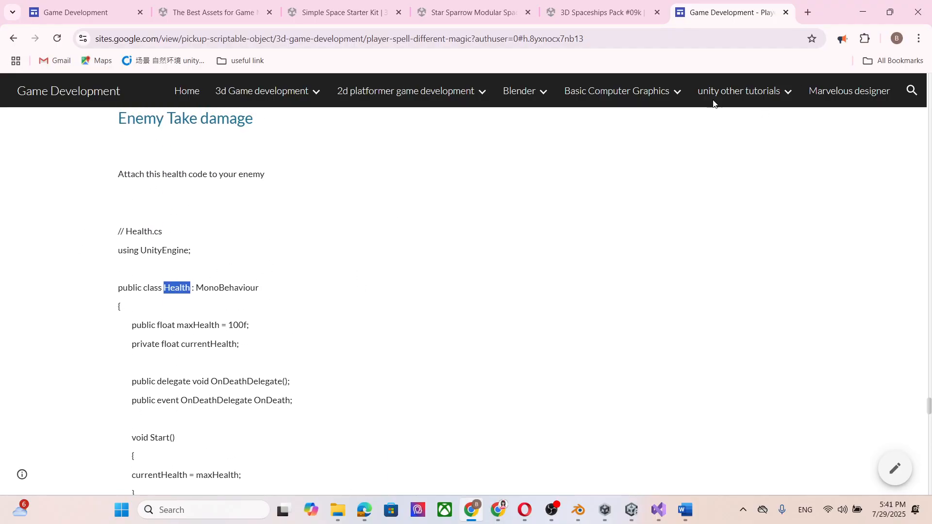
left_click(869, 12)
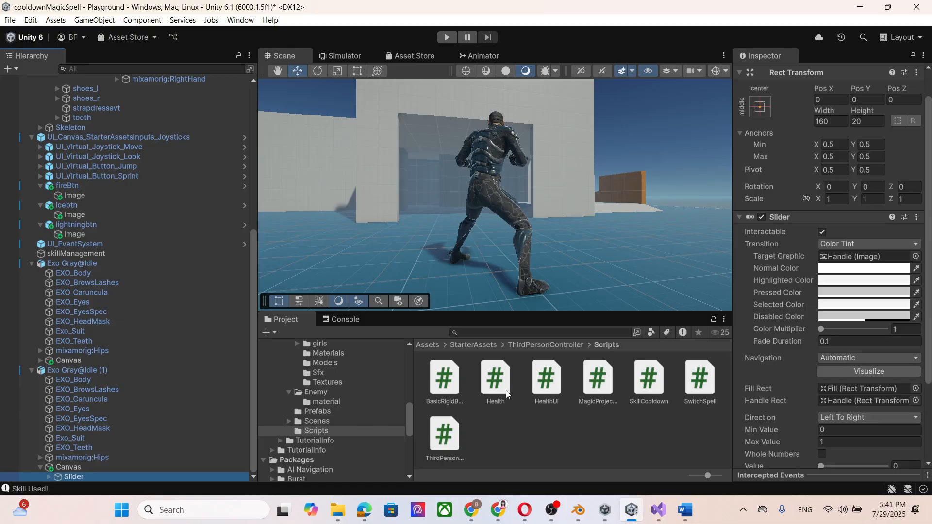
Examine the Max Health setting of the Health script attached to Exo Gray@Idle (1).
left_click(88, 371)
scroll(907, 367, "down", 3)
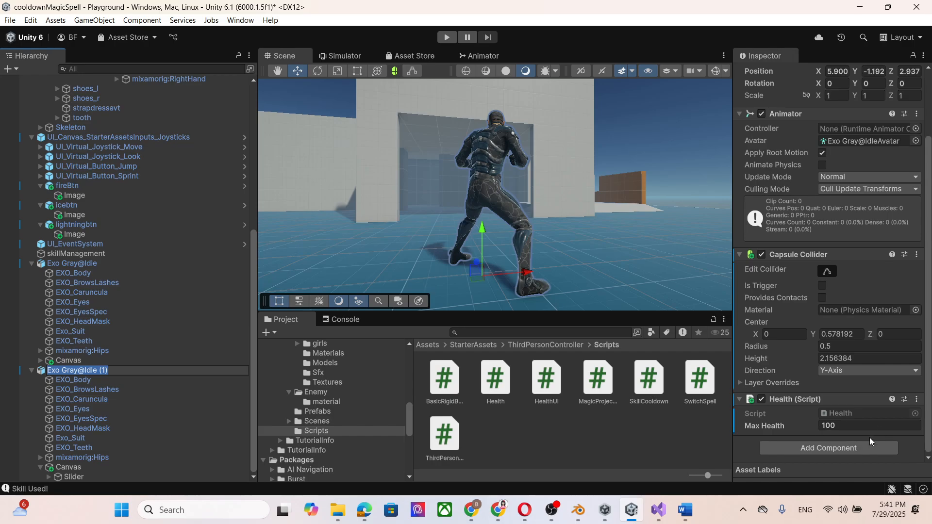
left_click(824, 426)
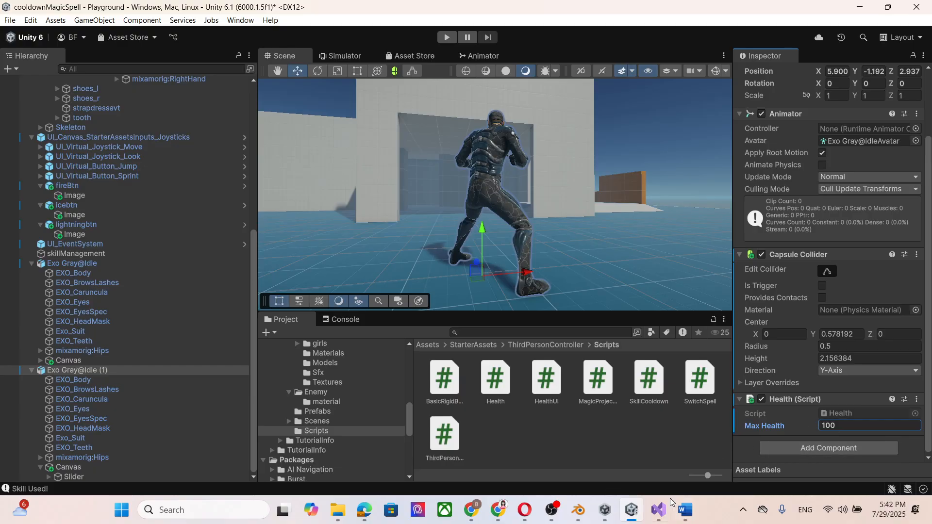
Switch to Visual Studio and examine the currentHealth field and the OnDeath delegate and event declarations in Health.cs.
left_click(659, 510)
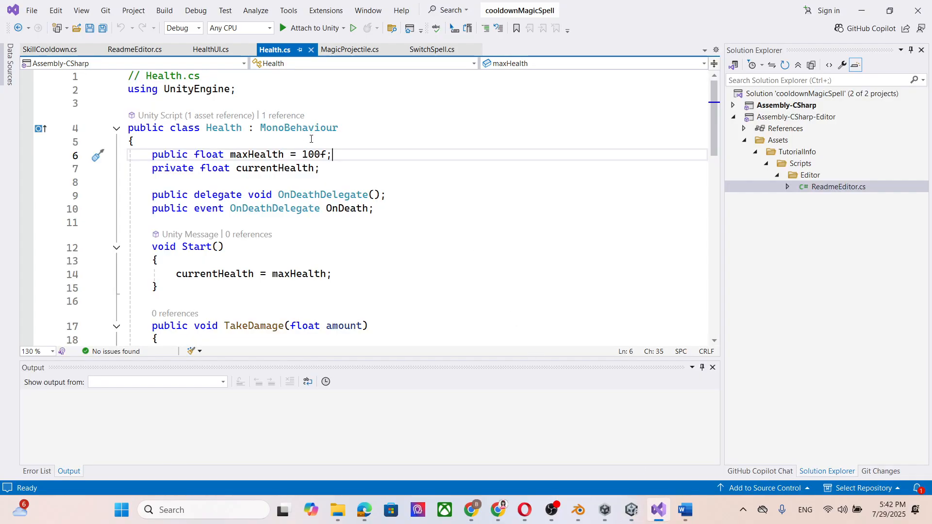
scroll(311, 139, "down", 1)
left_click(314, 128)
left_click_drag(313, 129, 267, 130)
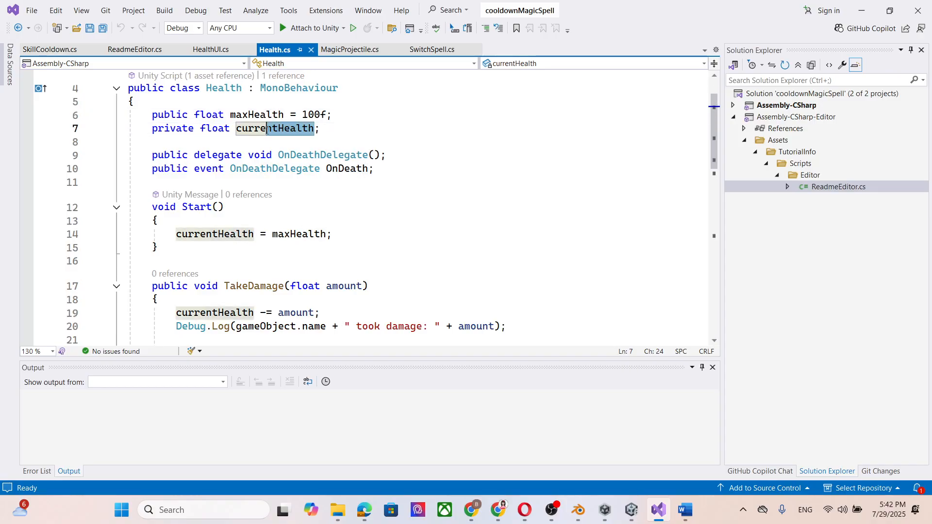
left_click(357, 129)
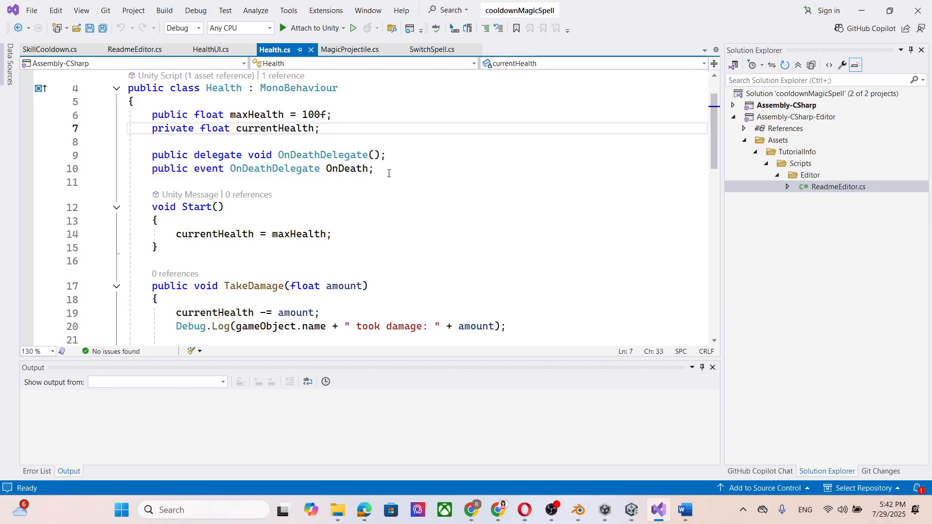
scroll(389, 174, "up", 1)
left_click(377, 210)
left_click_drag(377, 209, 160, 196)
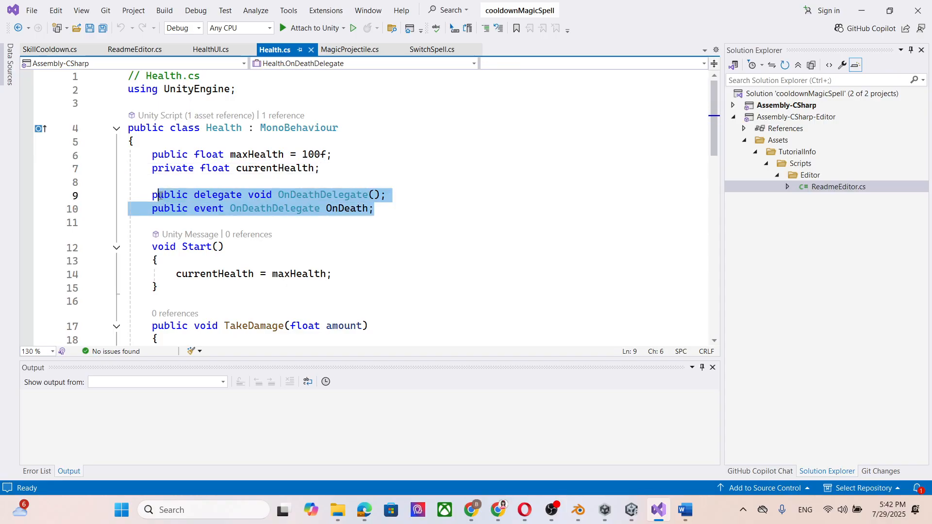
scroll(326, 179, "down", 1)
left_click(377, 169)
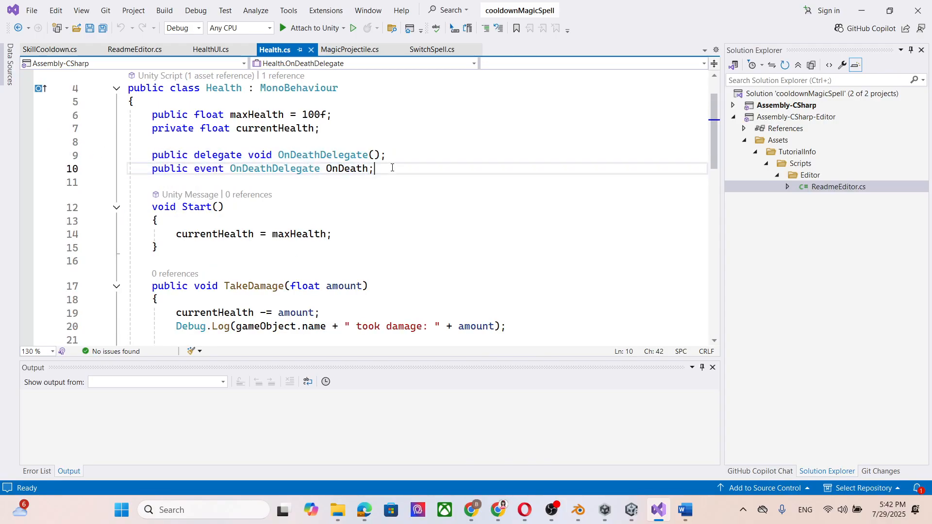
left_click(345, 168)
Examine how the Start method in Health.cs initializes currentHealth from maxHealth.
scroll(354, 196, "down", 1)
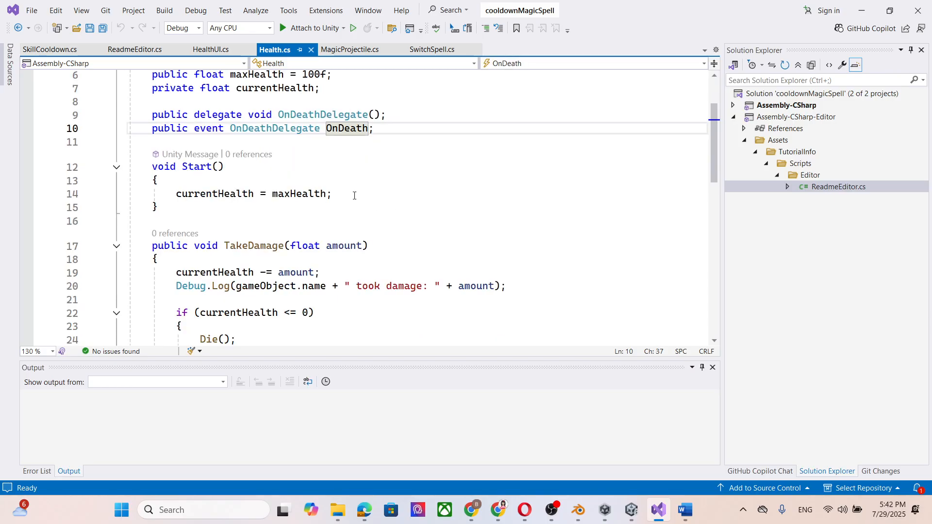
left_click(221, 193)
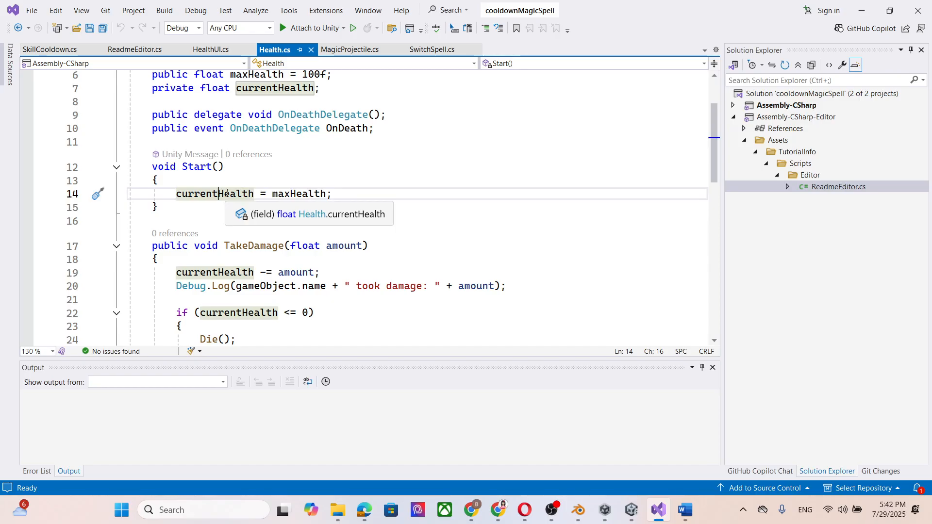
left_click(321, 194)
scroll(323, 194, "down", 1)
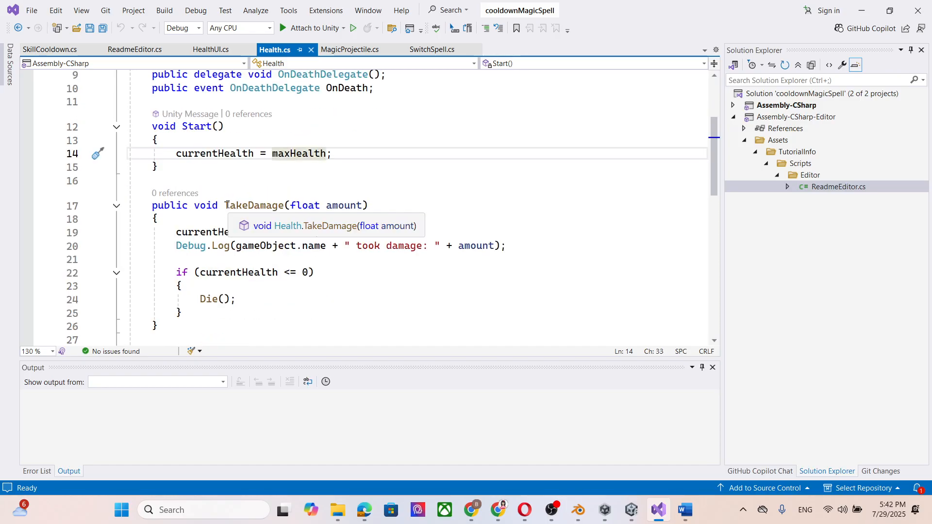
Examine the TakeDamage method in Health.cs, including its amount parameter, the health subtraction and the currentHealth check.
left_click_drag(226, 205, 364, 207)
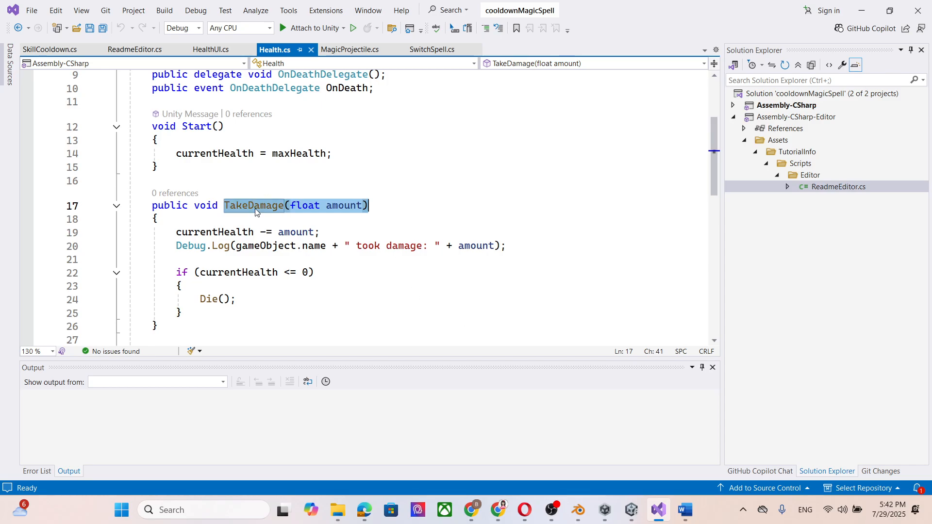
scroll(256, 212, "down", 1)
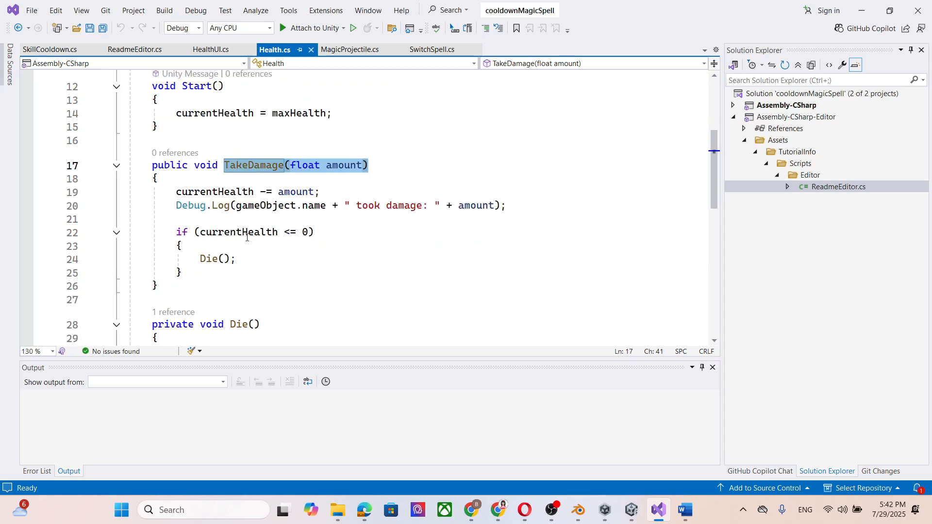
left_click(293, 257)
scroll(293, 257, "down", 1)
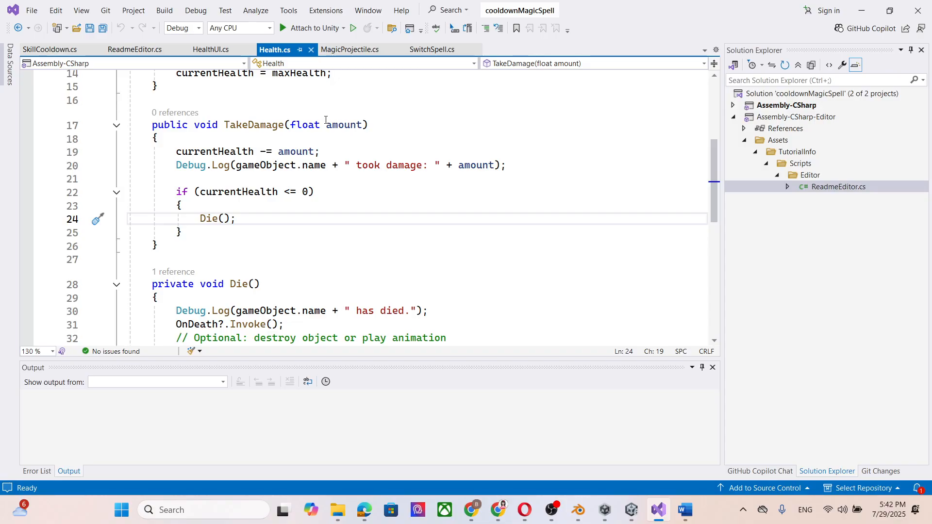
left_click_drag(327, 124, 356, 125)
left_click(293, 152)
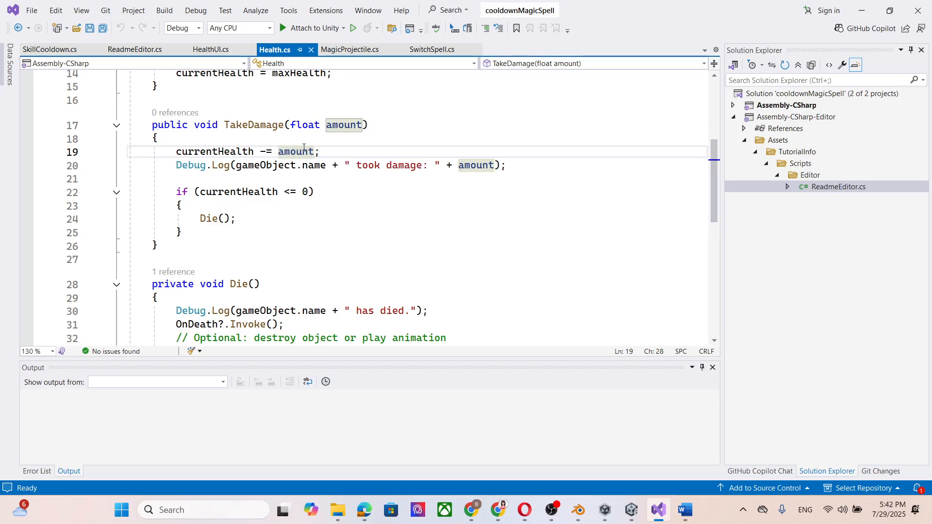
left_click(231, 195)
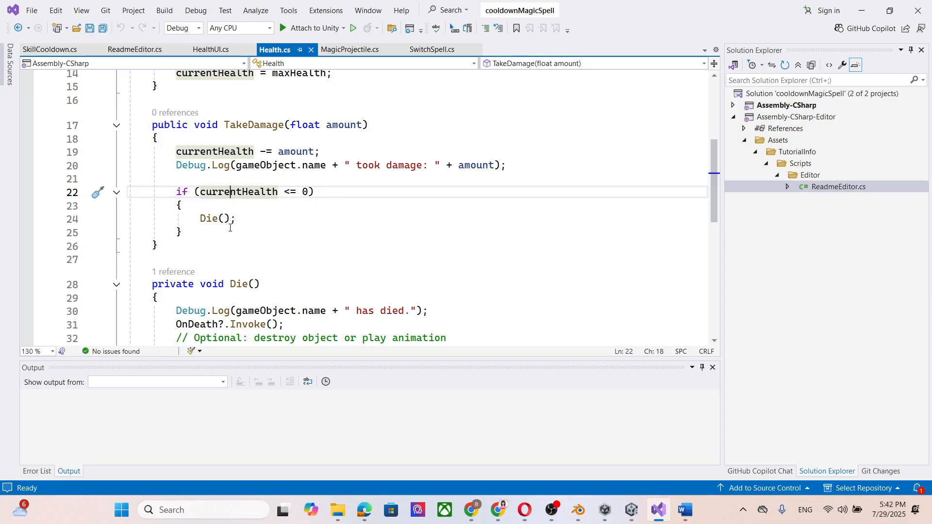
Examine the Die method in Health.cs, down to the Destroy(gameObject) call.
scroll(290, 230, "down", 1)
scroll(287, 232, "down", 1)
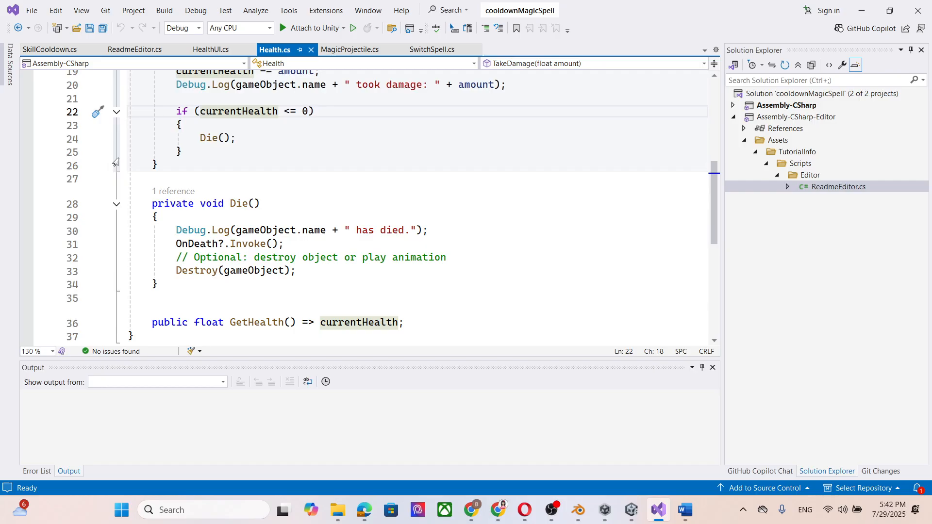
left_click(230, 270)
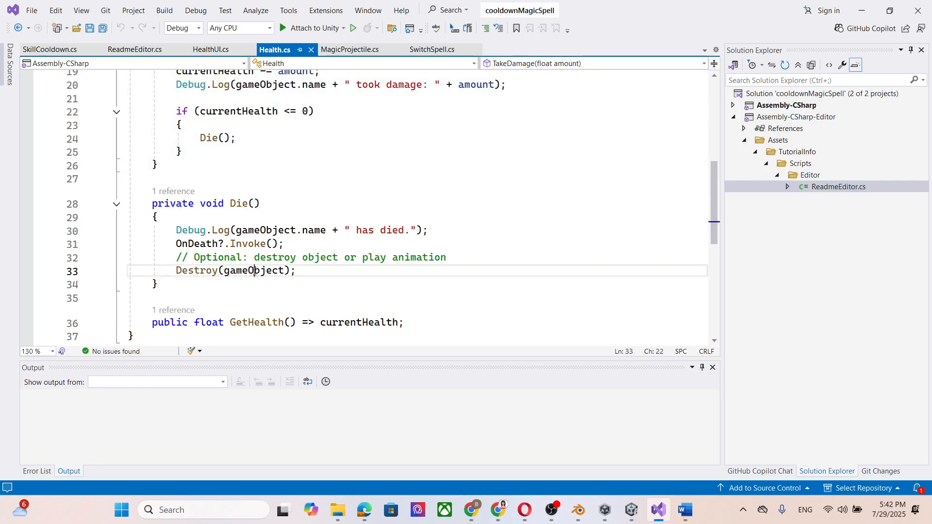
Examine the OnDeath invocation in the Die method and the GetHealth method in Health.cs, reviewing how they relate to TakeDamage and Start.
left_click(212, 247)
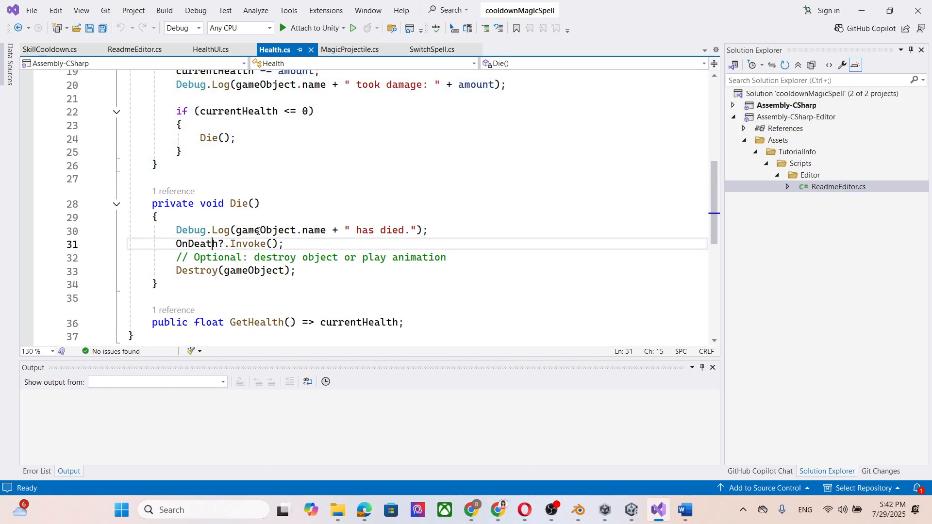
scroll(241, 212, "down", 1)
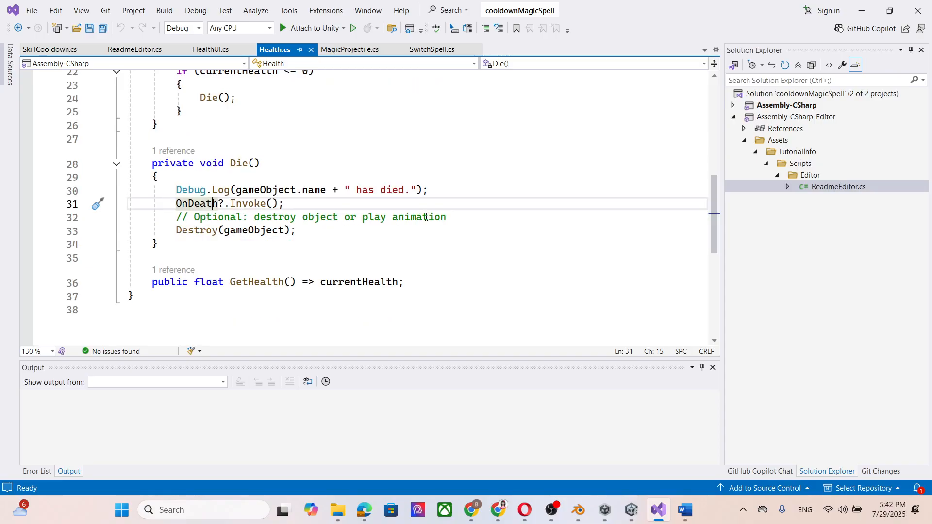
left_click(208, 297)
left_click(254, 283)
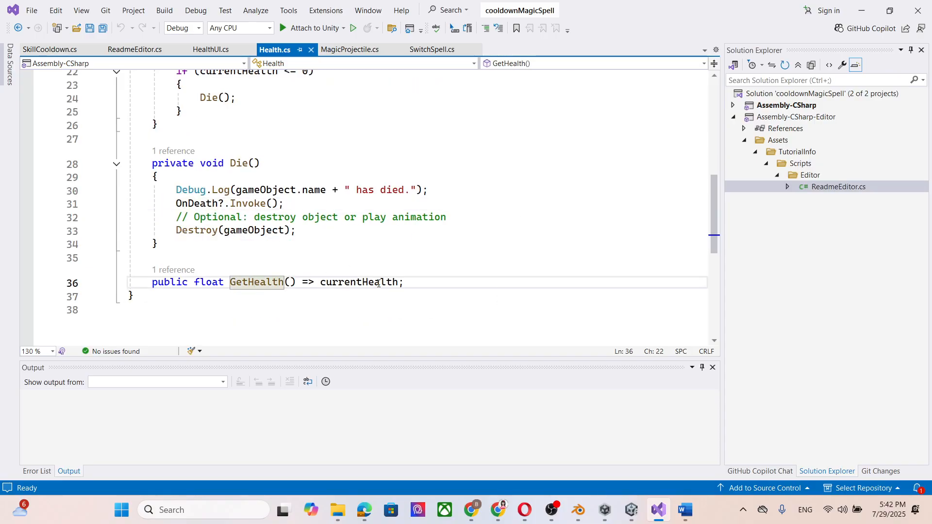
scroll(467, 233, "up", 5)
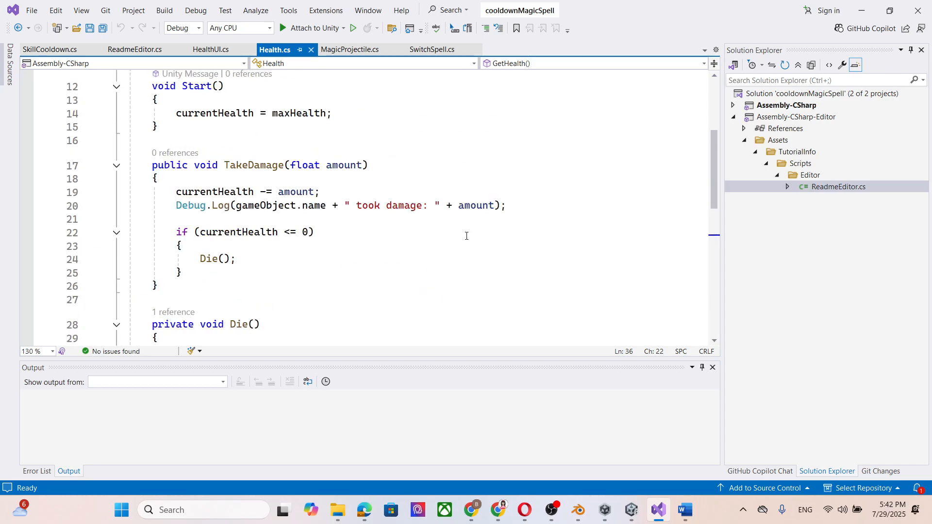
scroll(401, 224, "down", 4)
scroll(466, 194, "up", 7)
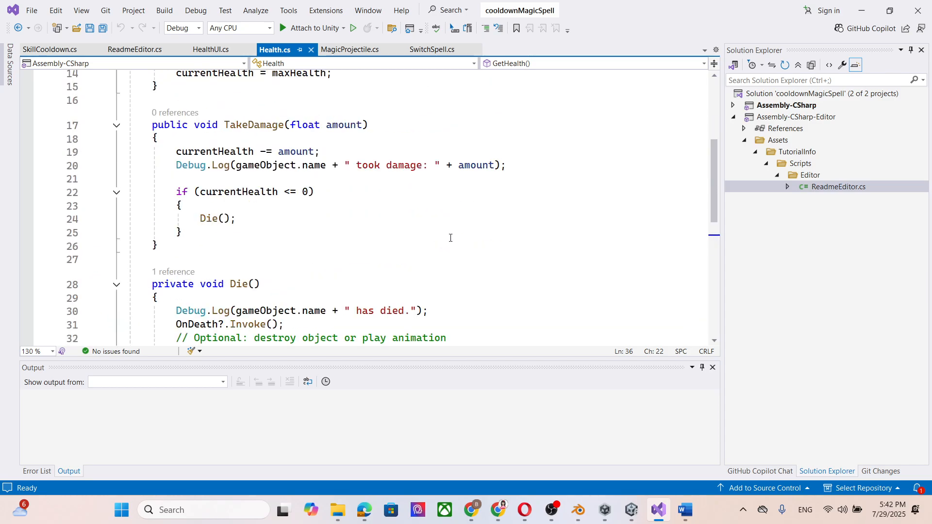
scroll(484, 165, "down", 3)
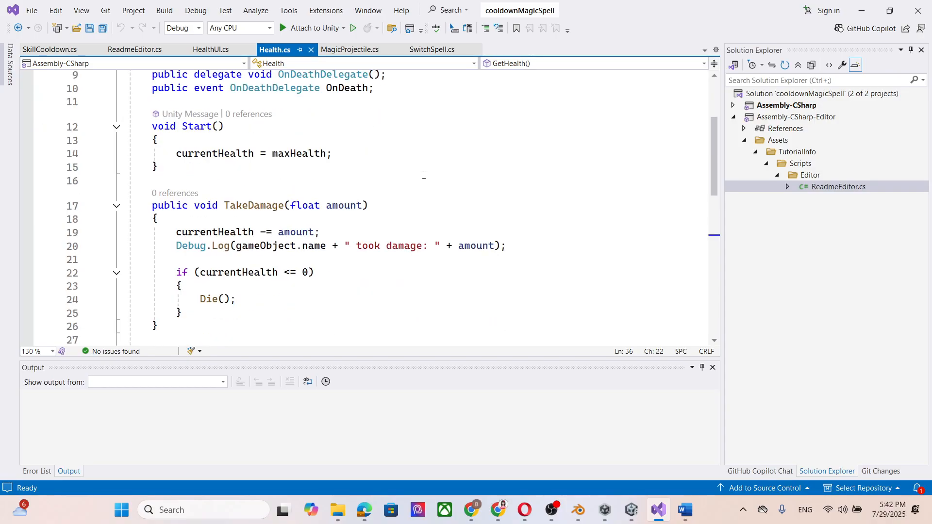
scroll(279, 209, "up", 2)
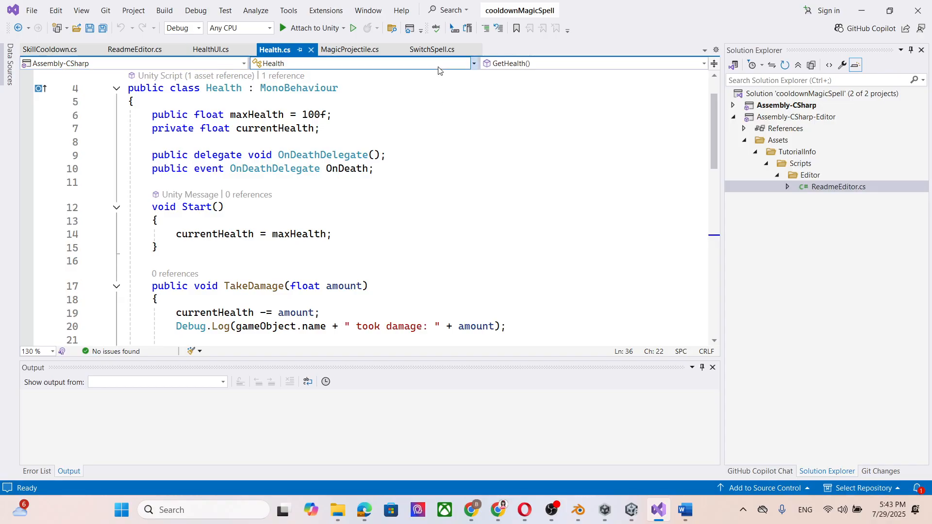
In SwitchSpell.cs, find the closest-enemy block of the CastSpell method and add empty lines after the SetTarget call.
left_click(432, 49)
scroll(426, 156, "up", 14)
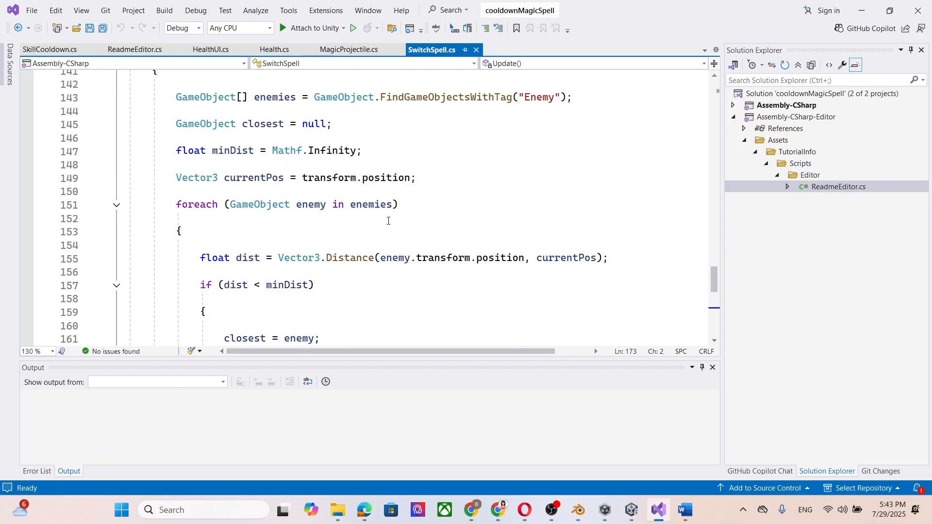
left_click(245, 193)
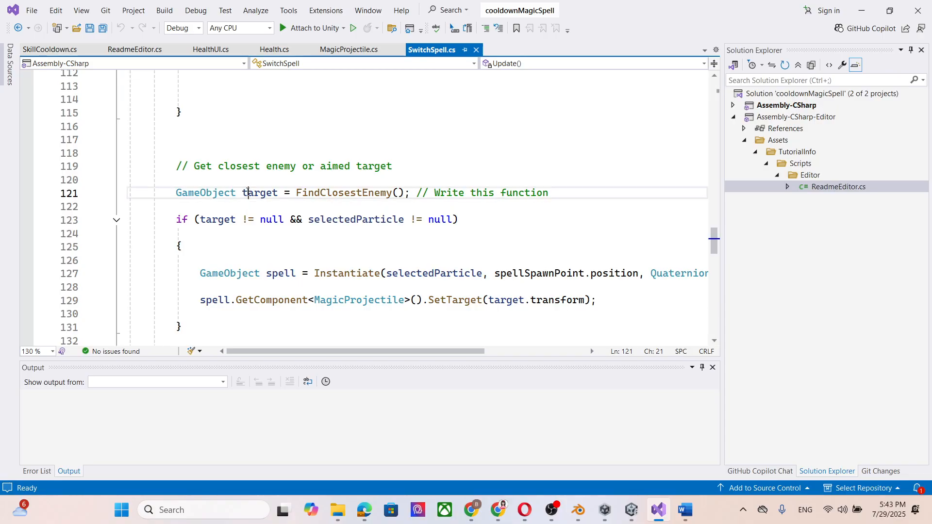
left_click(316, 274)
scroll(183, 175, "down", 2)
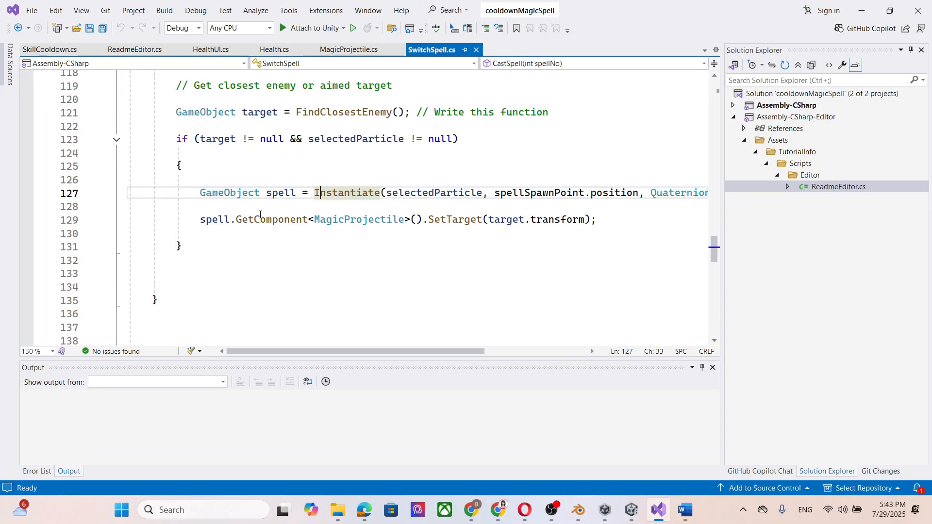
left_click(602, 221)
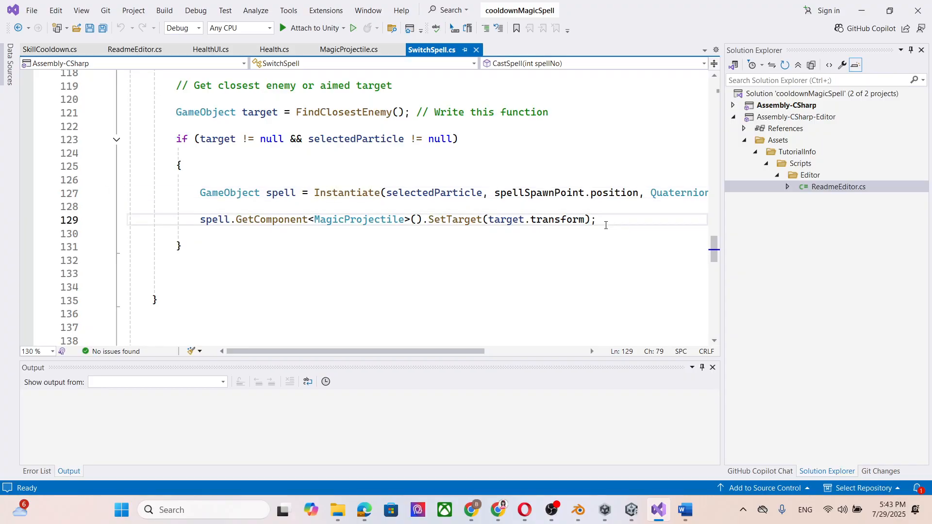
key("Return")
key("Return")
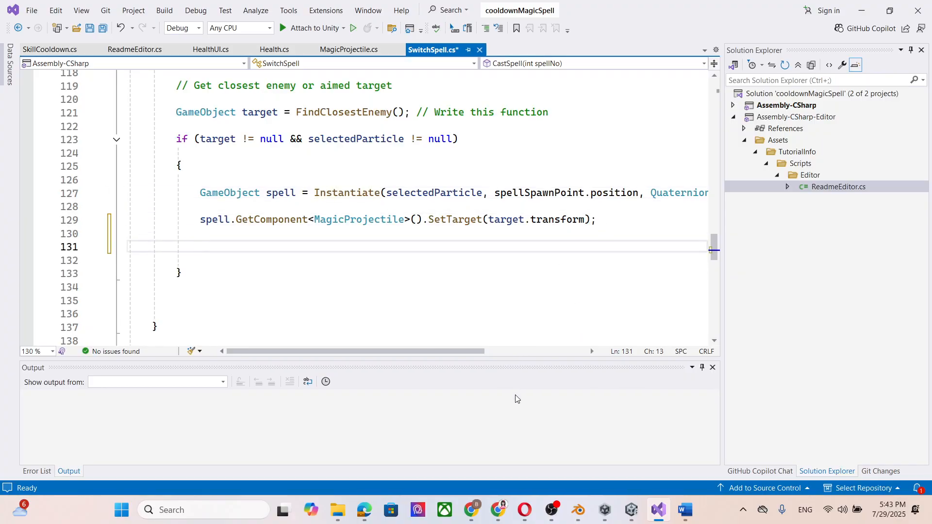
Switch to the tutorial page in Chrome and copy the SwitchSpell lines from the Health enemyHealth declaration through the TakeDamage block's closing brace.
left_click(471, 509)
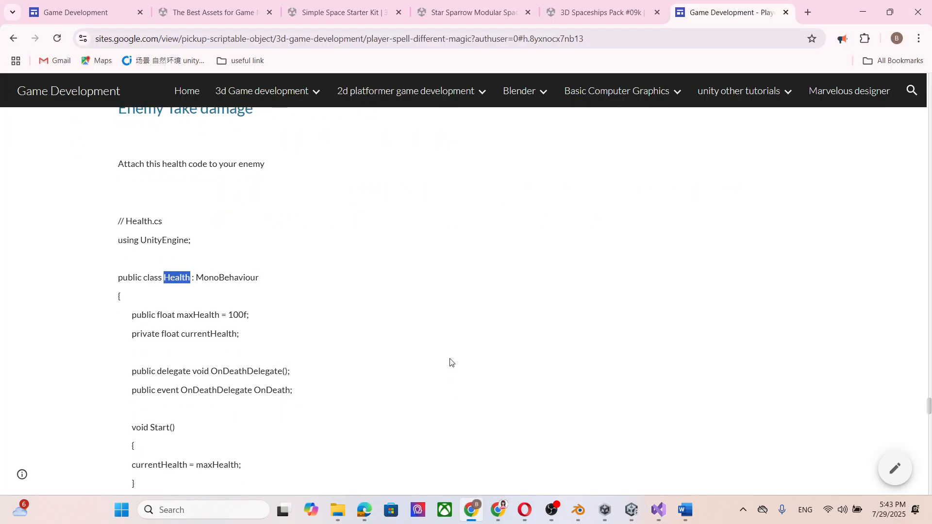
scroll(450, 362, "down", 10)
scroll(436, 309, "down", 5)
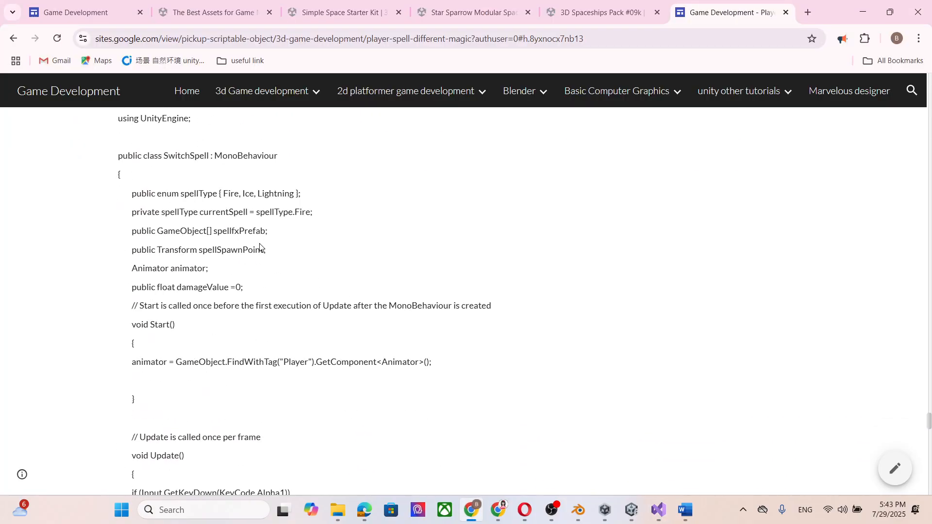
scroll(214, 231, "up", 1)
scroll(228, 242, "down", 8)
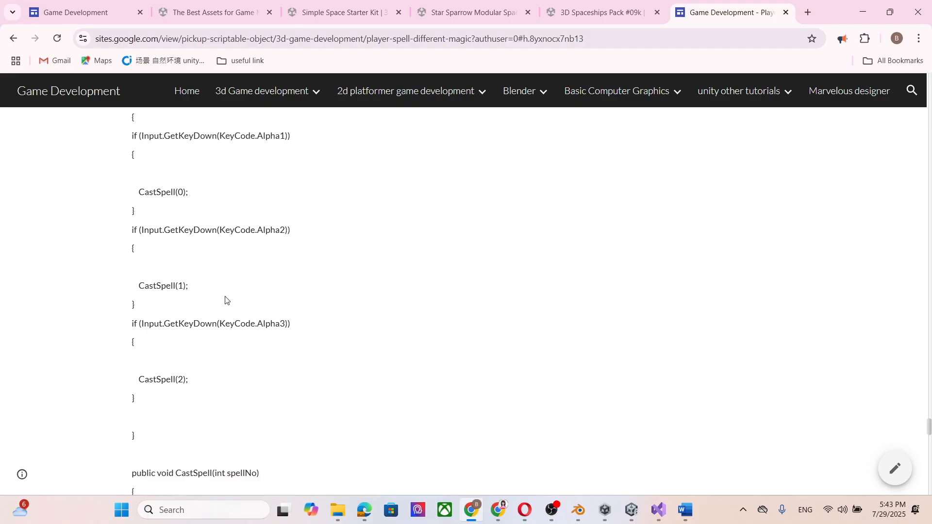
scroll(226, 299, "down", 8)
scroll(271, 333, "down", 8)
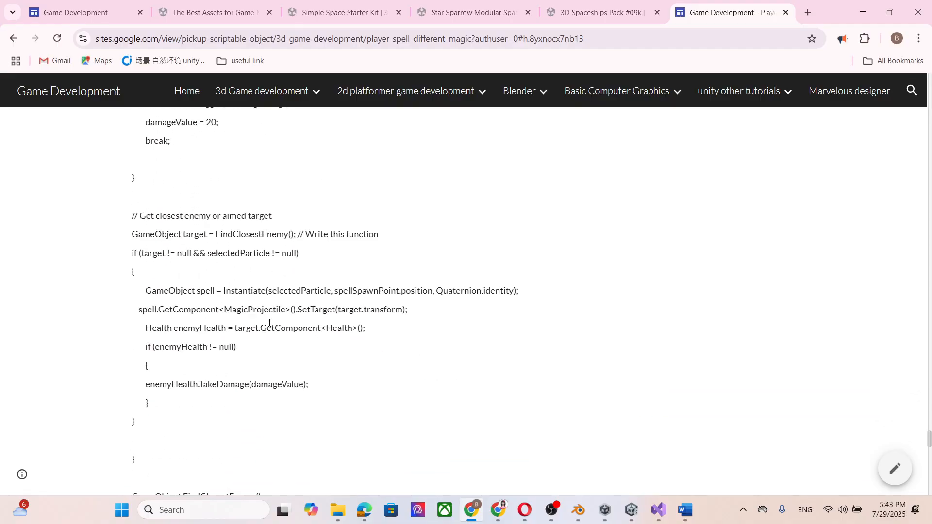
mouse_move(167, 393)
left_mouse_down()
mouse_move(141, 353)
mouse_move(139, 313)
left_mouse_up()
left_click(355, 332)
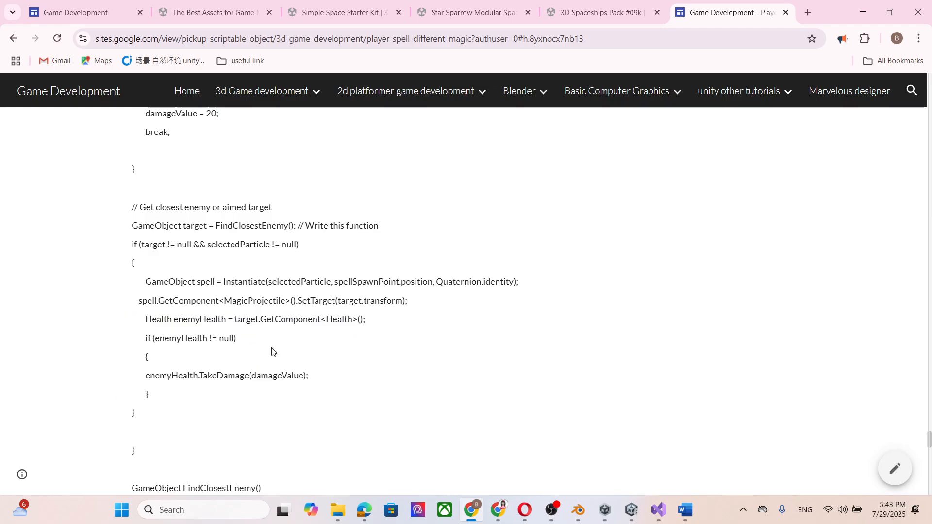
left_click_drag(164, 397, 145, 323)
key("ctrl+c")
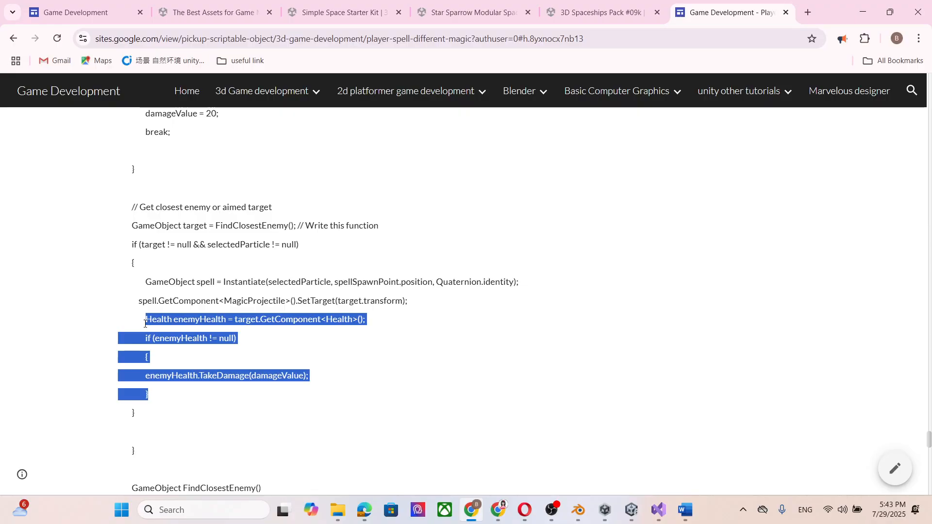
Return to Visual Studio, paste the enemyHealth code after the SetTarget call in SwitchSpell.cs and review its target and damageValue references.
left_click(863, 12)
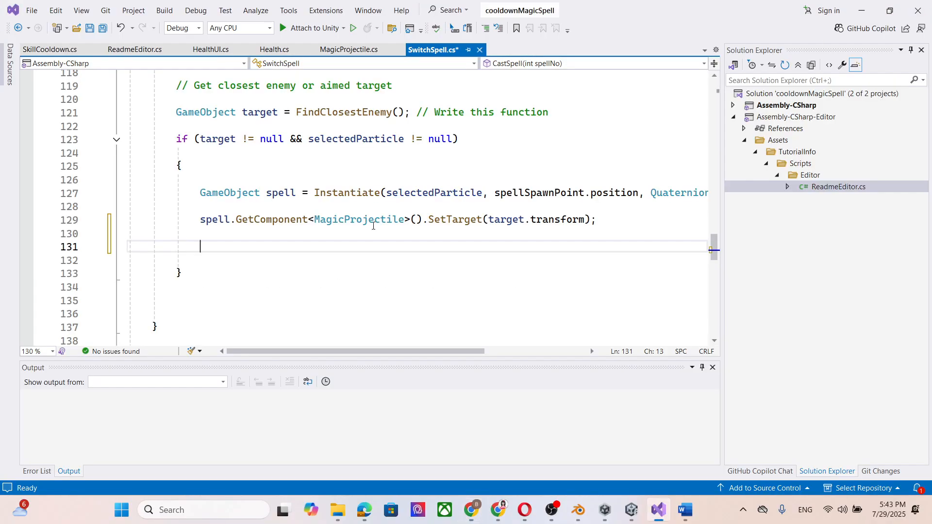
key("ctrl+v")
left_click(364, 262)
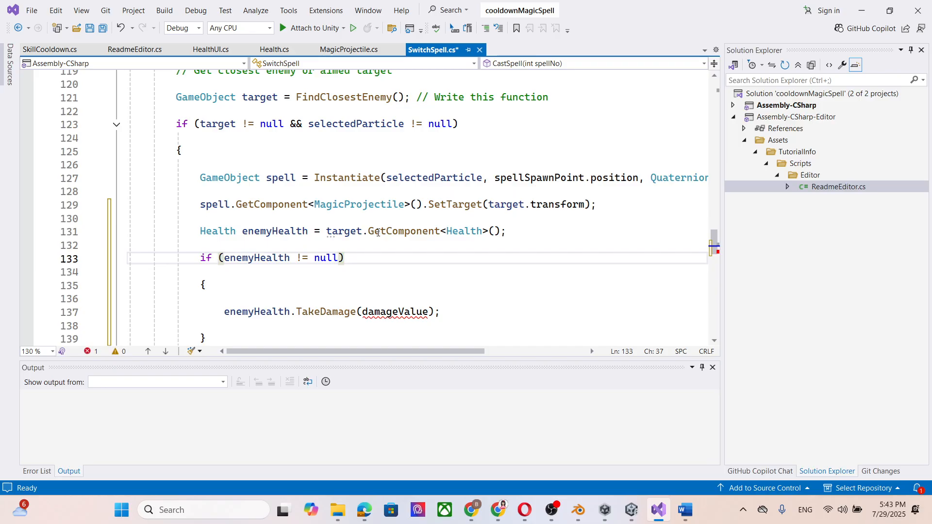
left_click(251, 231)
left_click(344, 231)
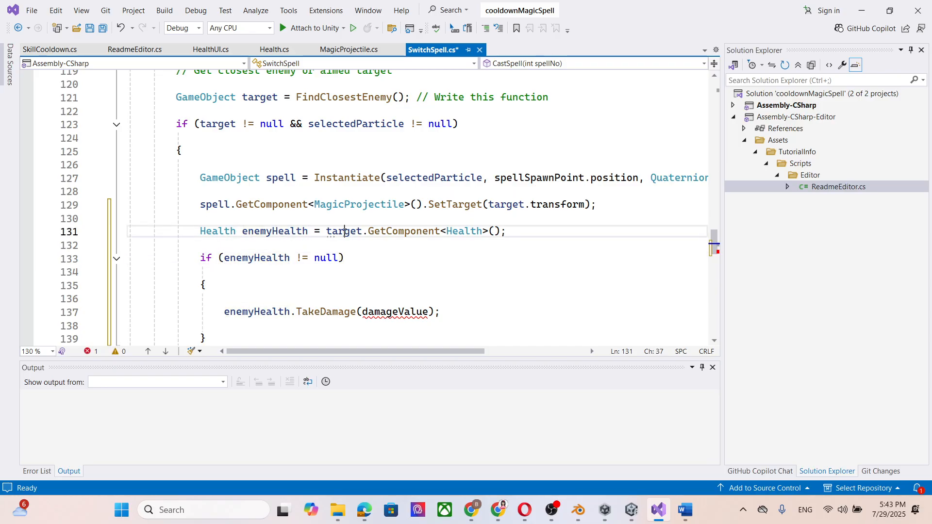
left_click(405, 313)
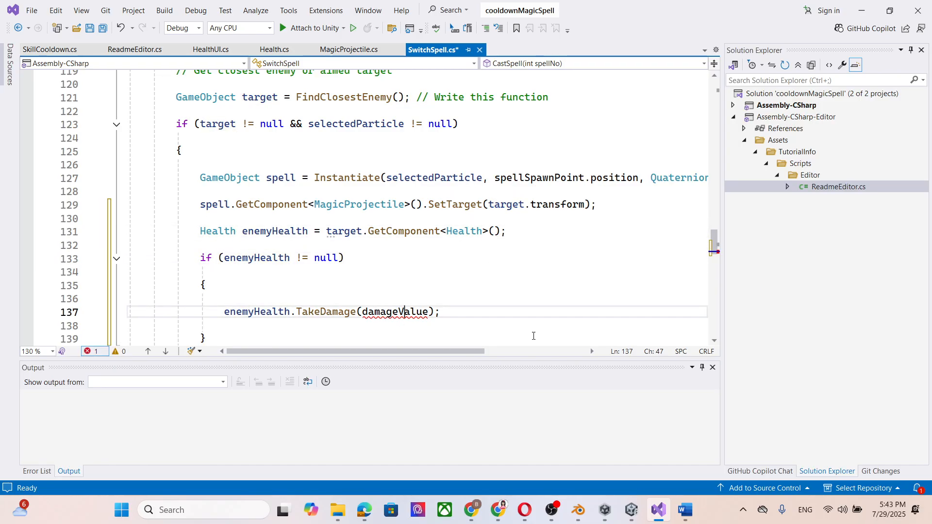
Declare a public float damageValue field initialized to 0 below the animator field in SwitchSpell.cs, and save the script.
left_click_drag(429, 311, 368, 312)
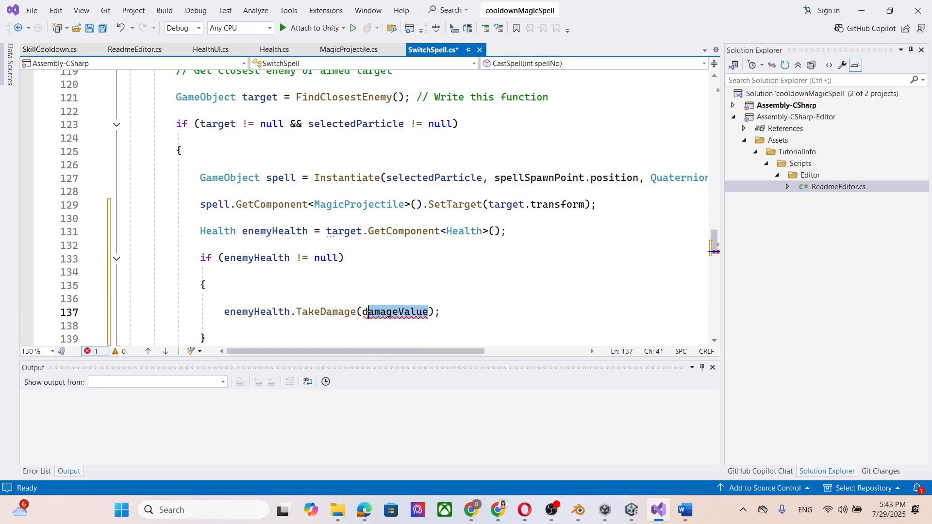
scroll(511, 204, "up", 20)
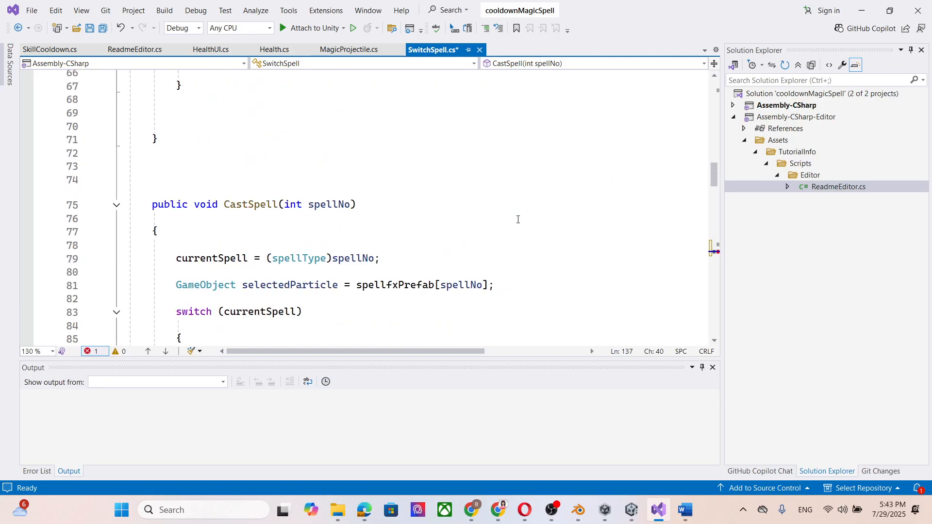
scroll(511, 204, "up", 12)
scroll(256, 241, "down", 3)
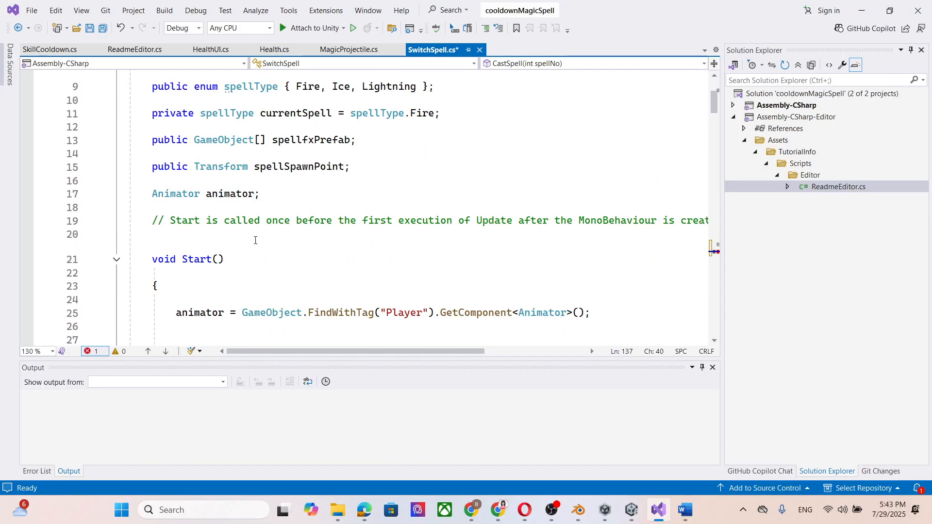
left_click(286, 190)
key("Return")
key("Return")
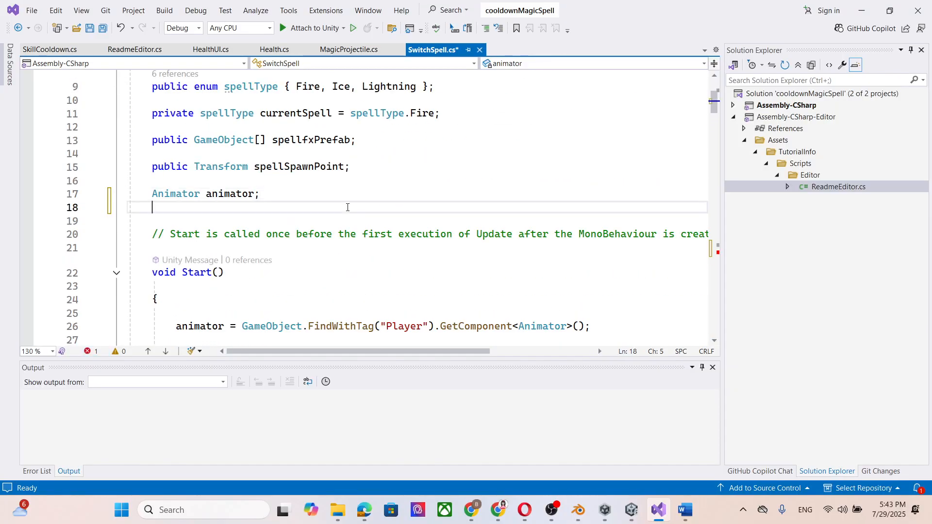
type("floa")
key("BackSpace")
key("BackSpace")
key("BackSpace")
key("BackSpace")
type("p")
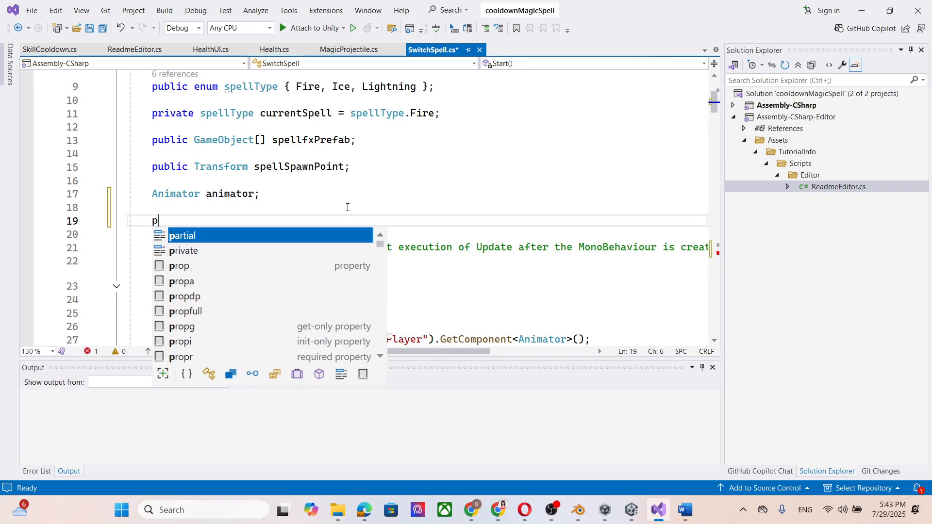
type("ublic damageValue")
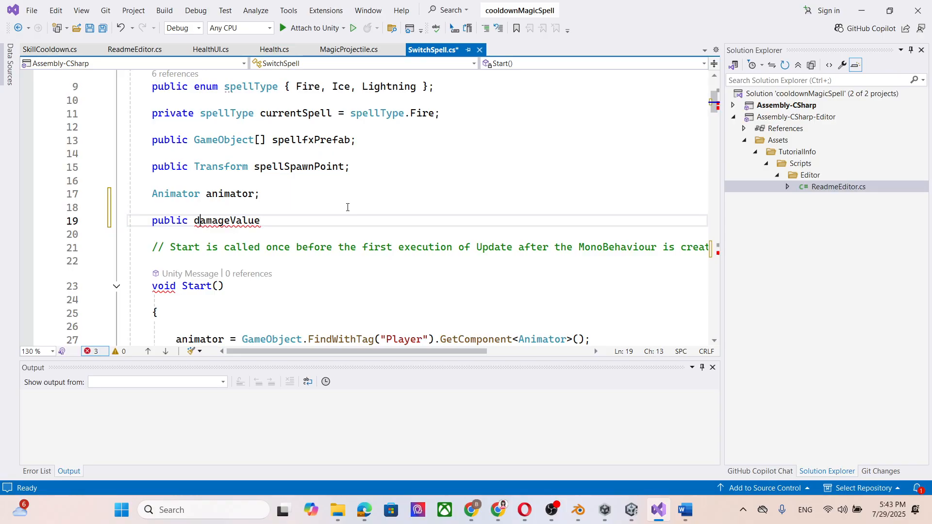
type("float ")
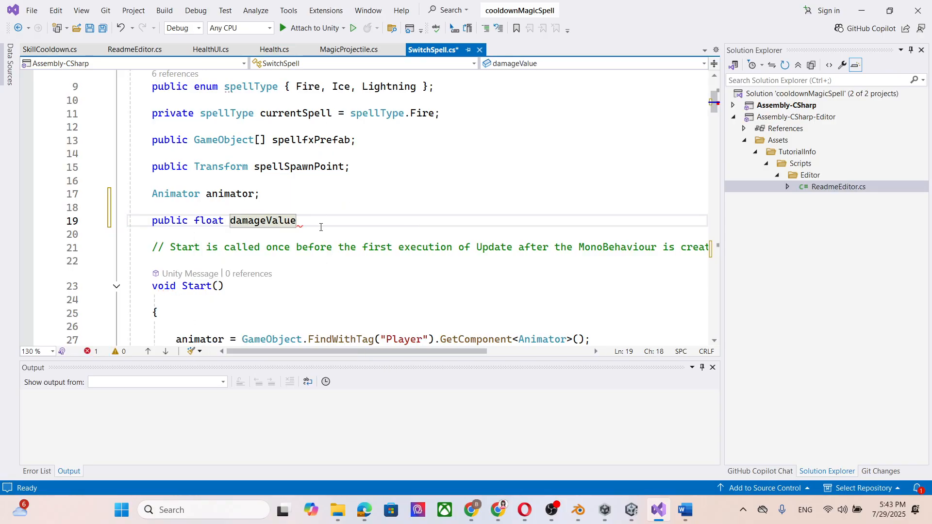
type(";")
key("Left")
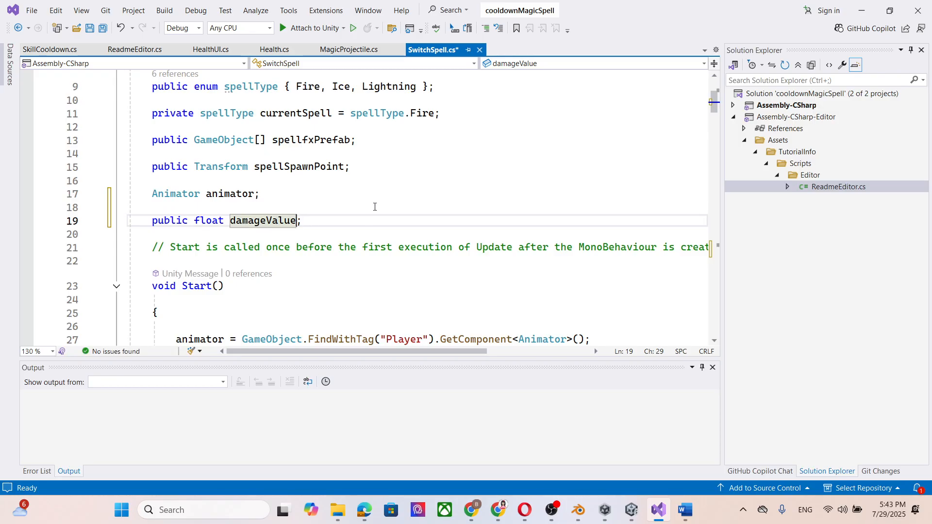
key("ctrl+s")
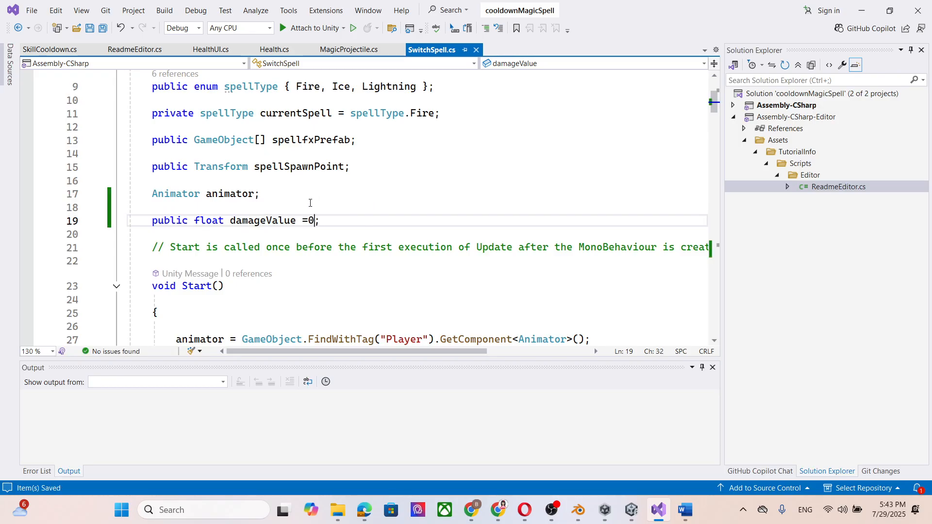
Set damageValue to 50 in the Fire case of the CastSpell switch, directly after the CastFire trigger line.
left_click(252, 221)
double_click(233, 223)
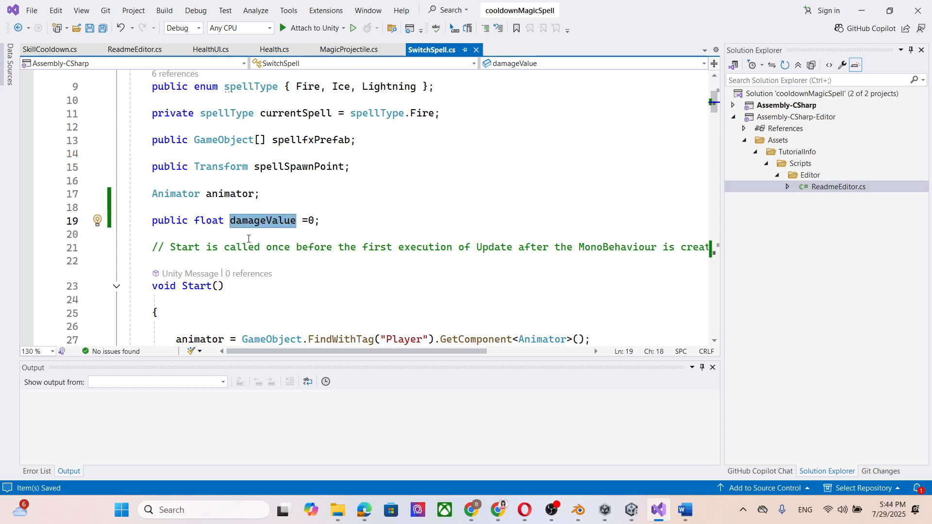
scroll(248, 239, "down", 14)
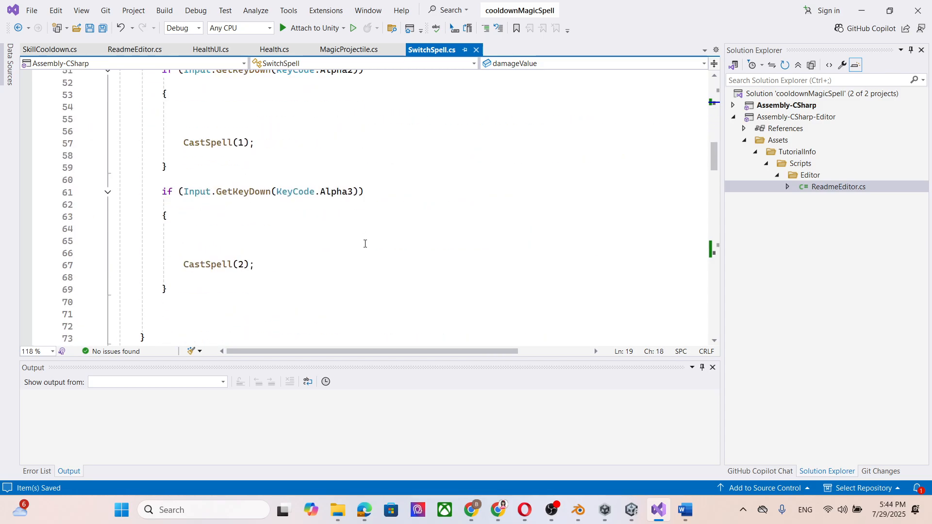
scroll(365, 244, "down", 5)
scroll(278, 232, "down", 3)
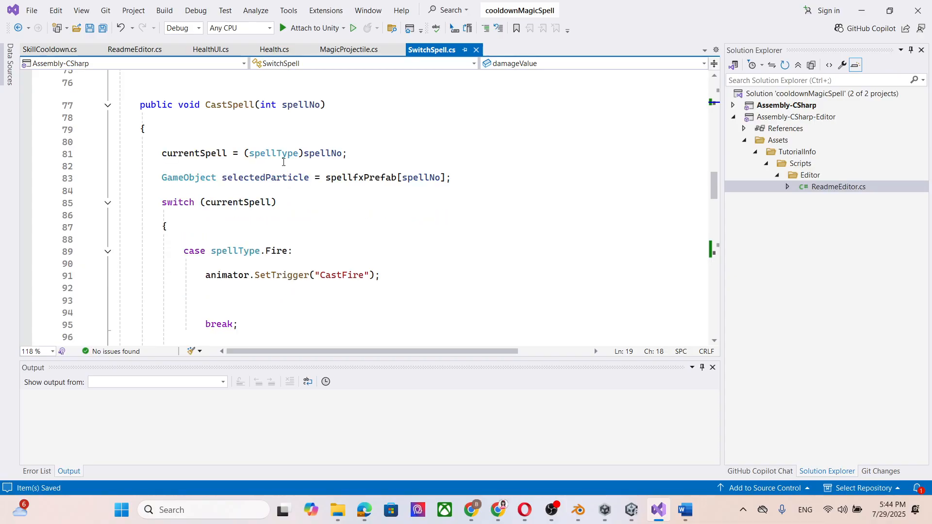
left_click(405, 276)
key("Return")
type("damageValue = 50;")
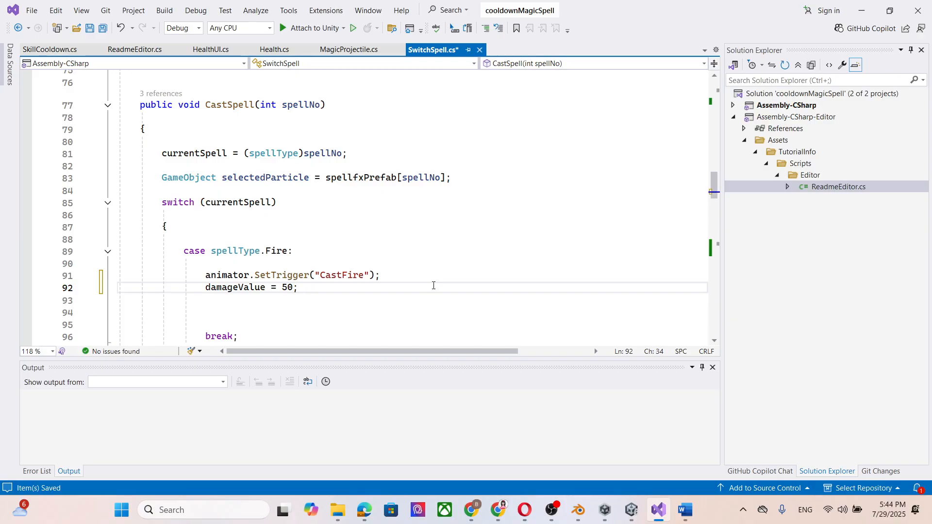
Copy the Fire case's damageValue line into the Ice case after the CastIce trigger and set its value to 30.
left_click_drag(314, 288, 205, 290)
key("ctrl+c")
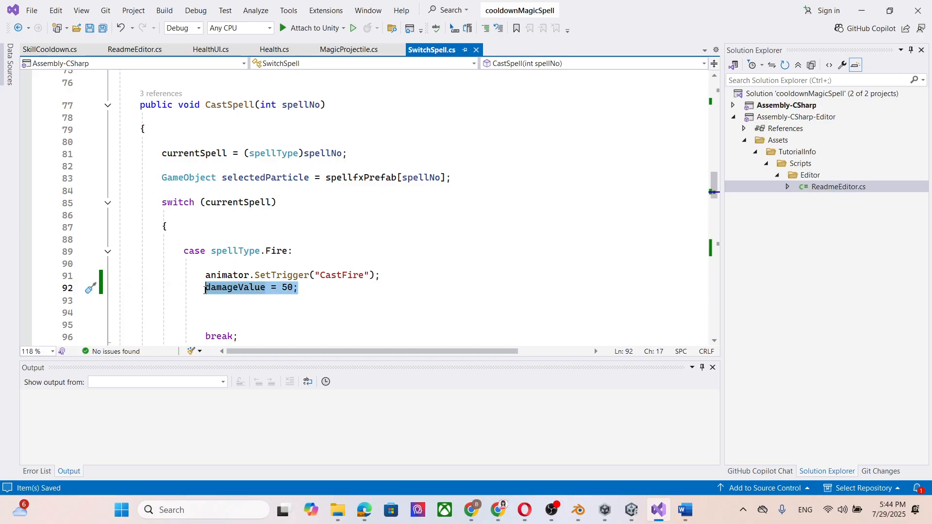
scroll(324, 244, "down", 3)
left_click(279, 280)
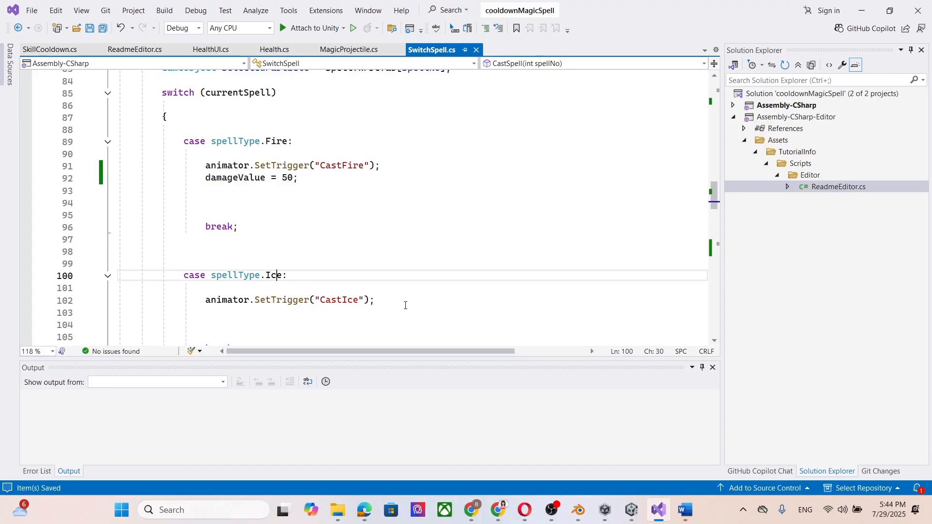
left_click(428, 300)
key("Return")
key("ctrl+v")
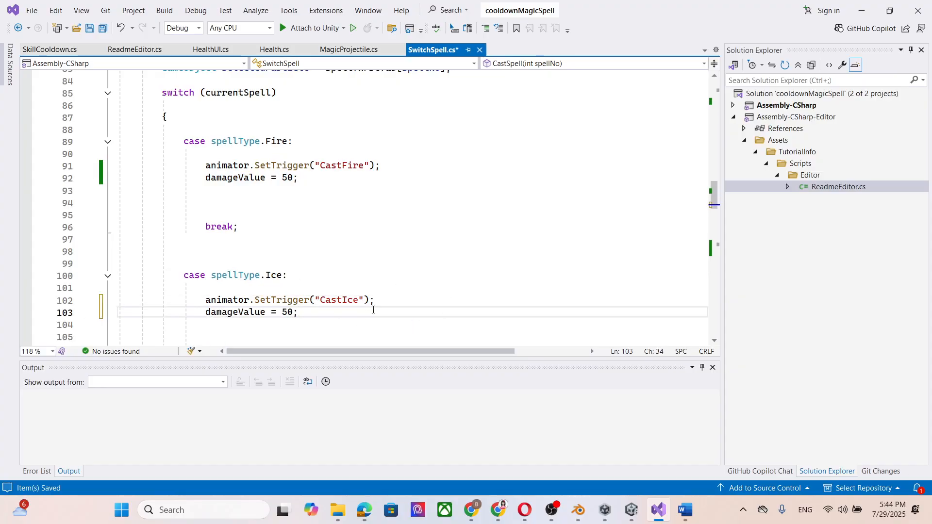
key("BackSpace")
type("3")
Paste the damageValue line after the CastLightning trigger in the Lightning case, set it to 10, and save the script.
scroll(367, 262, "down", 5)
left_click(406, 256)
key("Return")
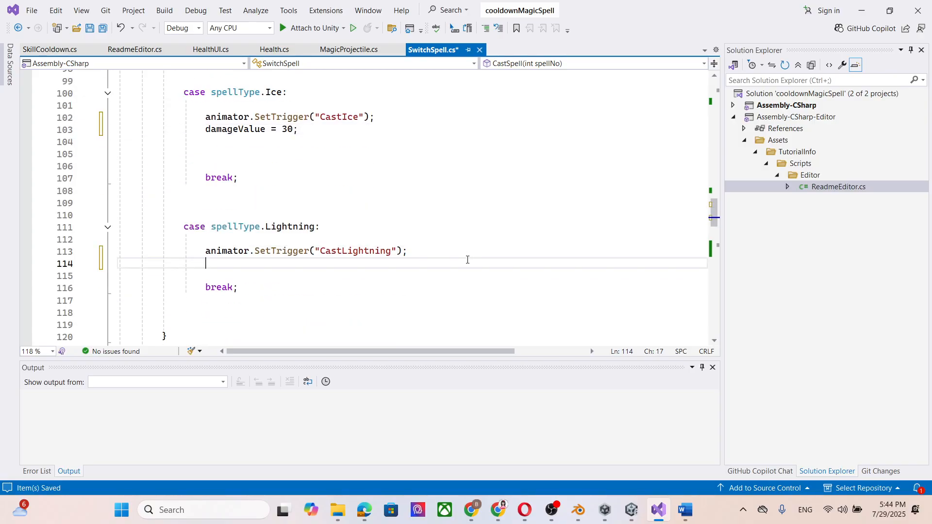
key("ctrl+v")
left_click(283, 268)
key("Delete")
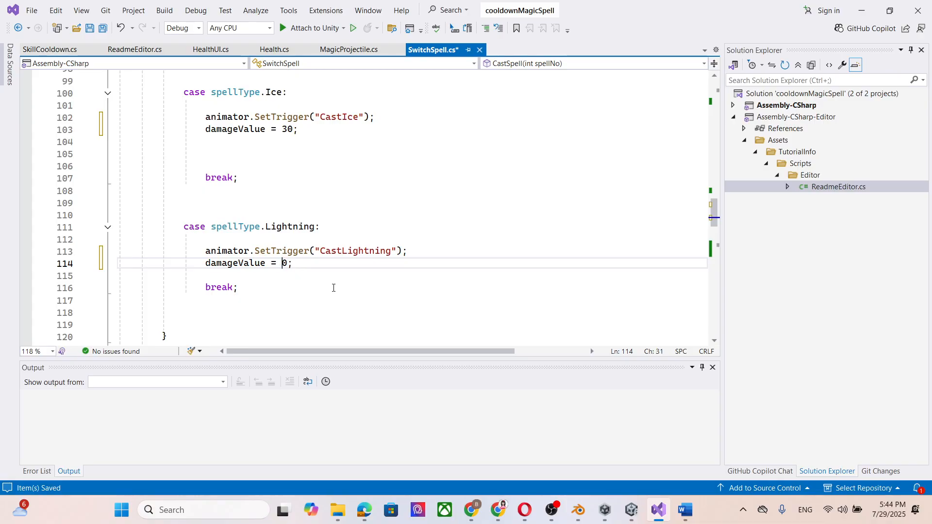
type("1")
key("ctrl+s")
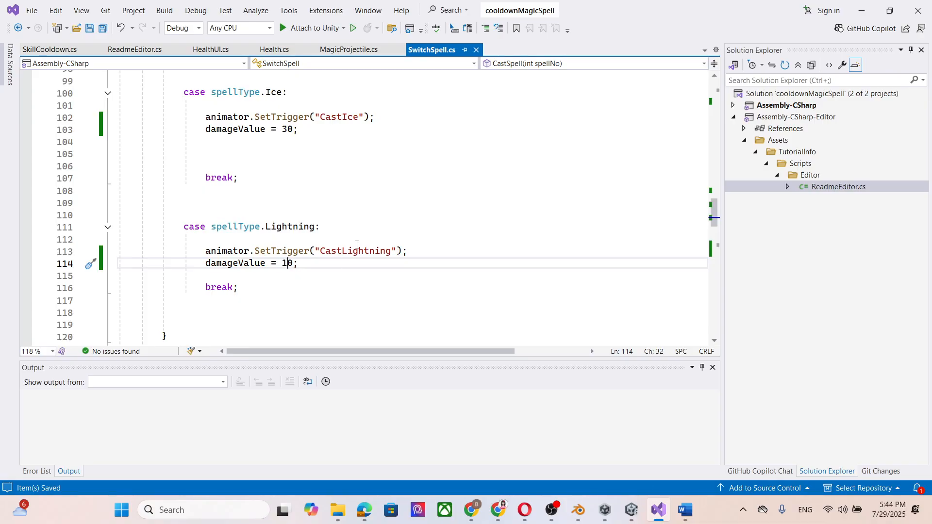
Raise the Lightning case's damageValue to 100 and save SwitchSpell.cs.
scroll(389, 219, "up", 5)
scroll(417, 180, "down", 4)
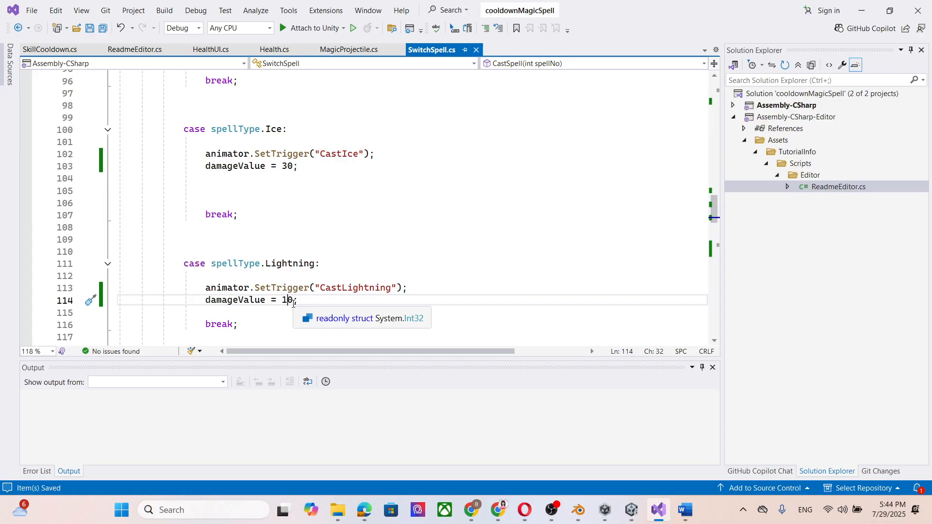
key("Right")
type("0")
key("ctrl+s")
Review the TakeDamage(damageValue) call, and switch to Chrome to read the tutorial page's enemy collider, health bar and canvas render mode instructions.
scroll(430, 285, "down", 6)
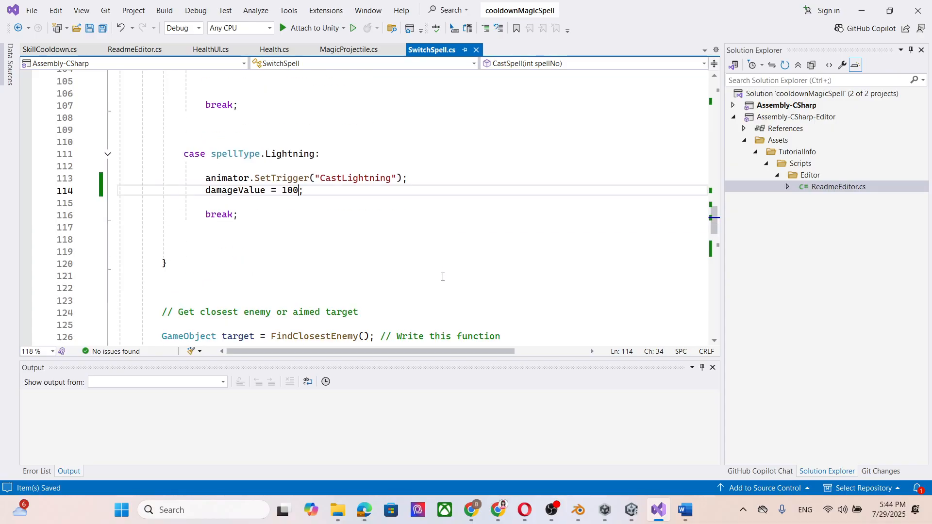
scroll(432, 237, "down", 5)
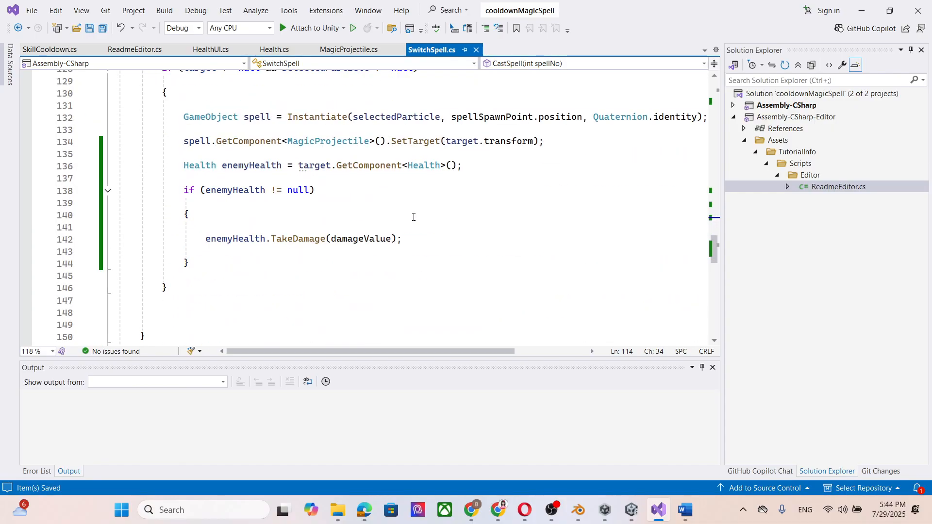
left_click(332, 239)
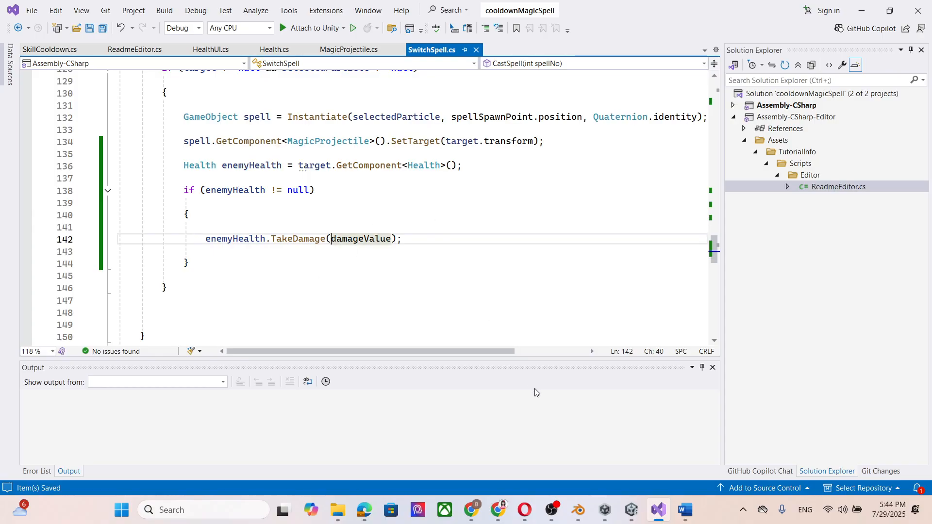
left_click(472, 510)
scroll(313, 335, "down", 3)
scroll(264, 214, "up", 3)
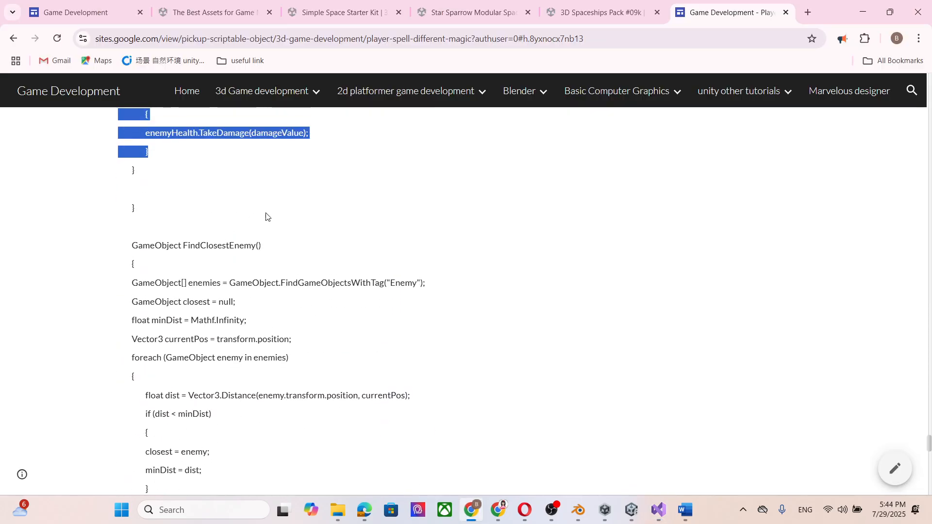
scroll(245, 293, "down", 6)
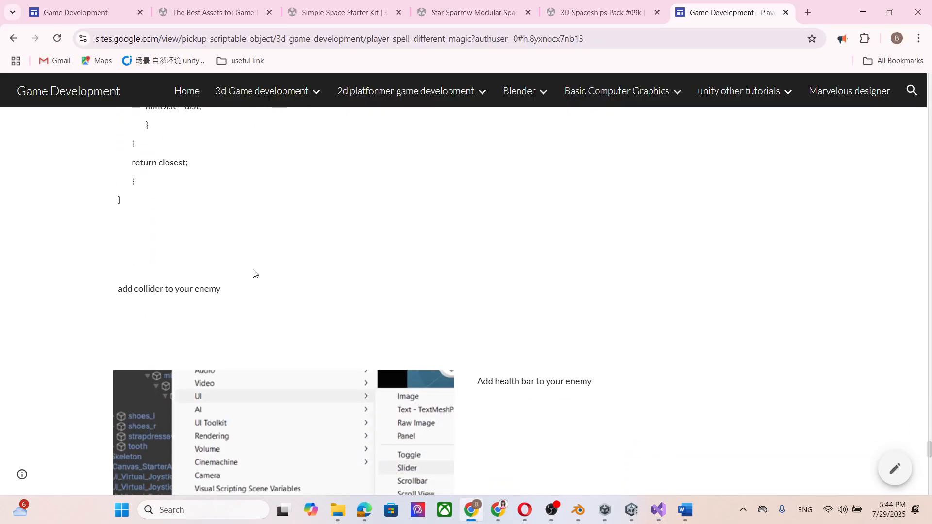
scroll(253, 273, "down", 4)
scroll(220, 183, "up", 3)
scroll(168, 243, "down", 3)
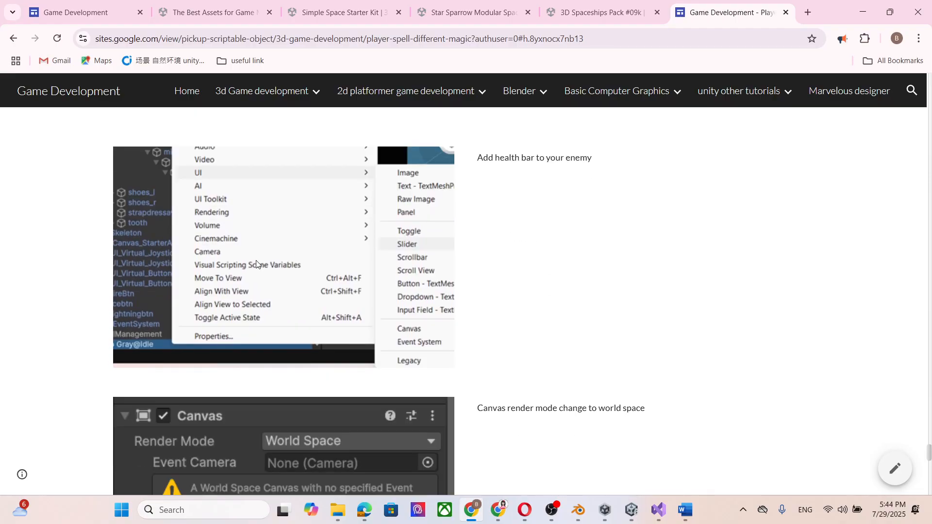
scroll(256, 264, "down", 1)
scroll(197, 253, "up", 4)
scroll(251, 242, "down", 3)
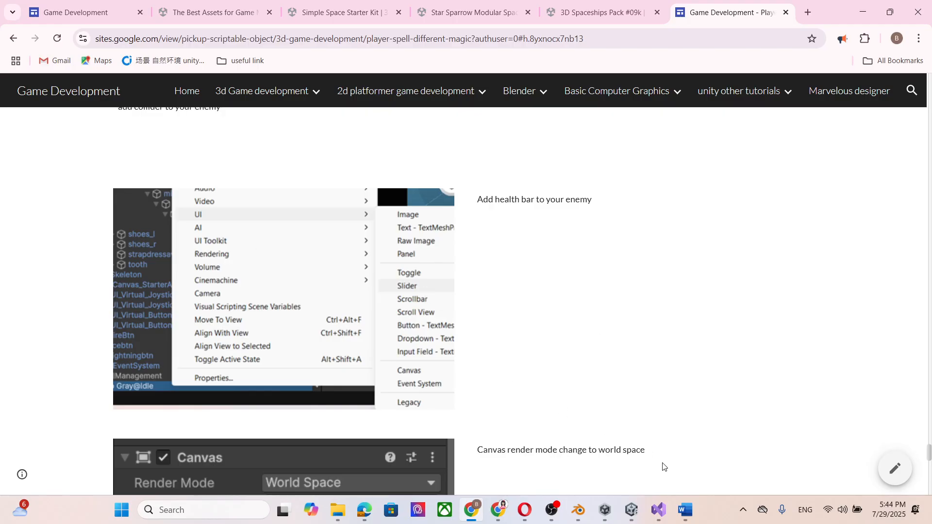
Switch to Unity and set the render mode of the Canvas under Exo Gray@Idle (1) to World Space.
left_click(631, 510)
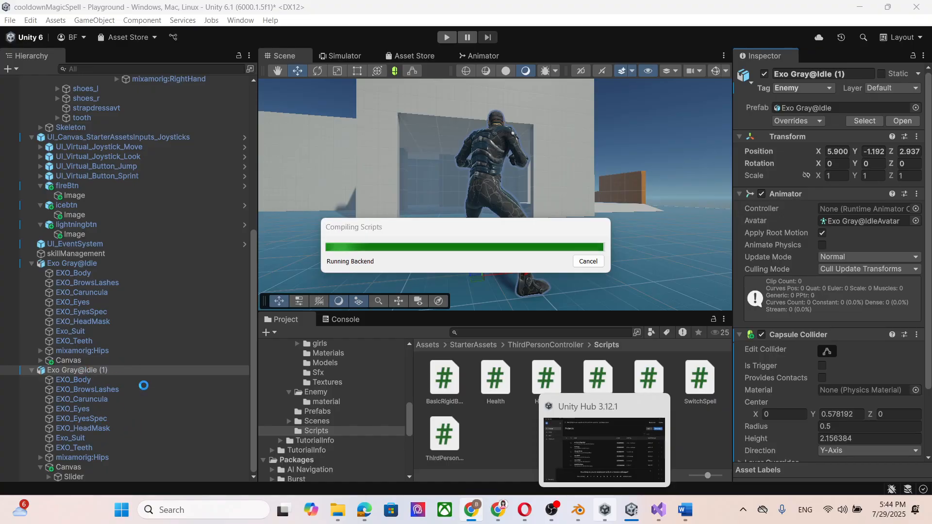
left_click(68, 467)
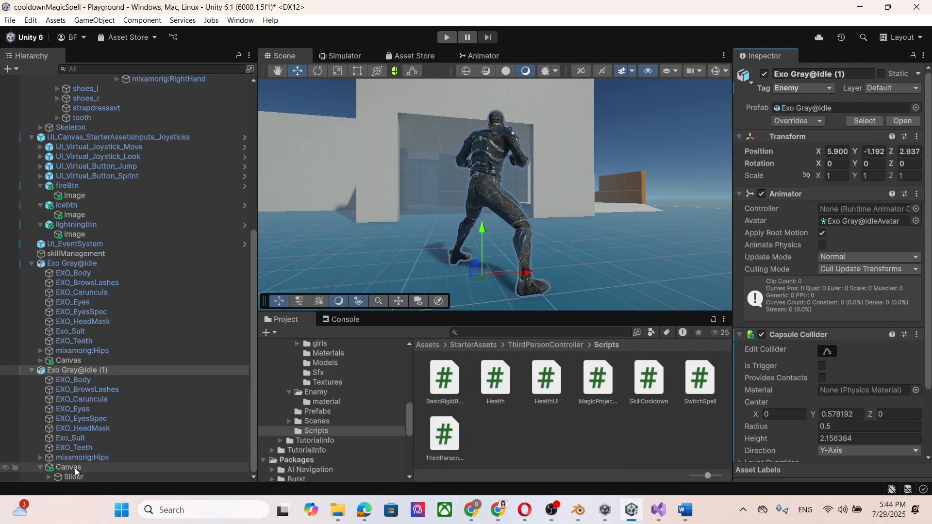
scroll(840, 320, "down", 2)
left_click(857, 241)
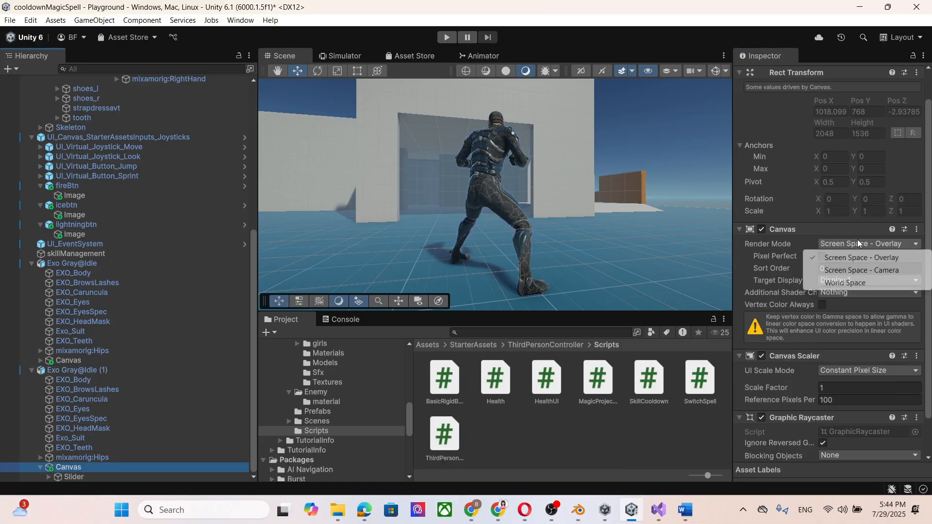
left_click(853, 284)
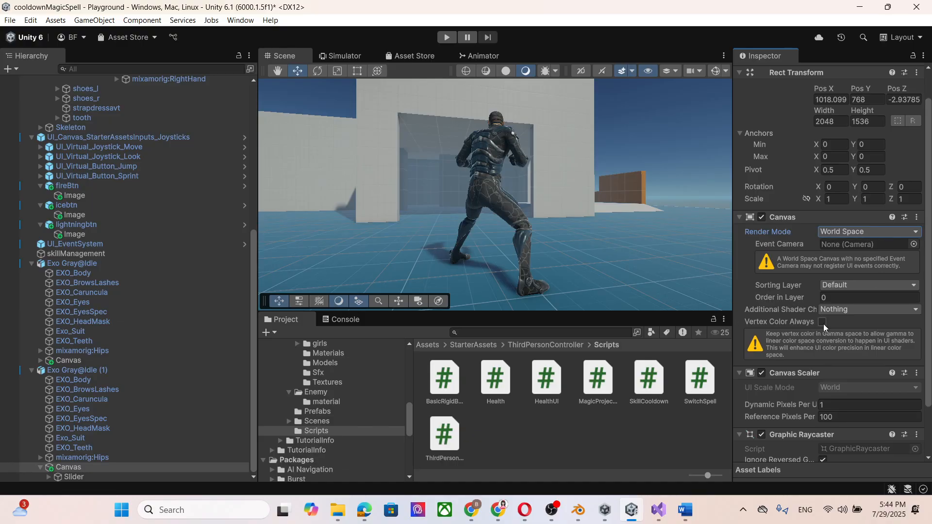
scroll(739, 307, "down", 3)
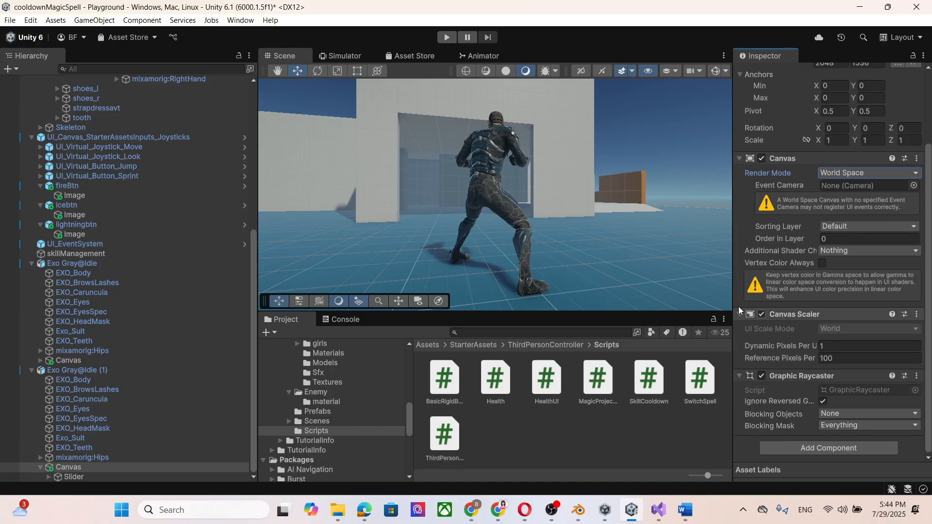
Set the X, Y and Z position of the Canvas under Exo Gray@Idle (1) to 0.
double_click(90, 468)
scroll(515, 276, "up", 8)
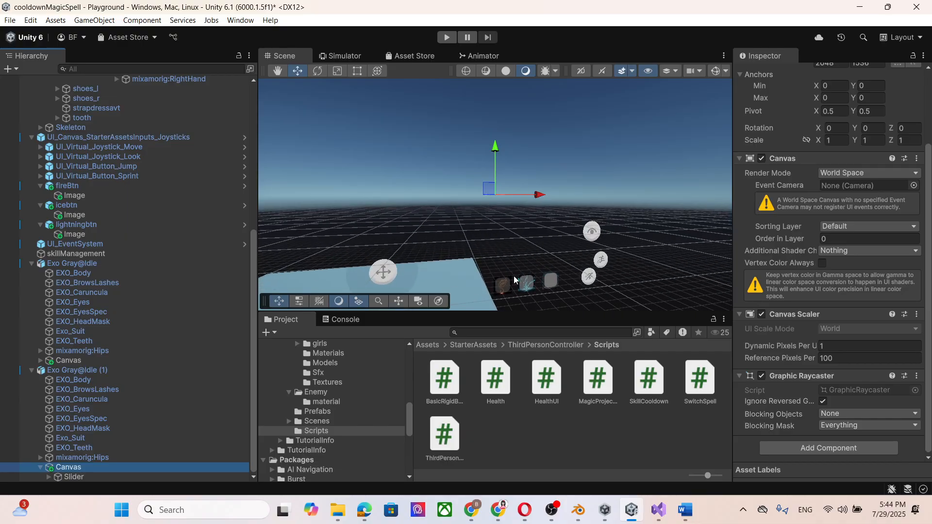
scroll(525, 281, "down", 2)
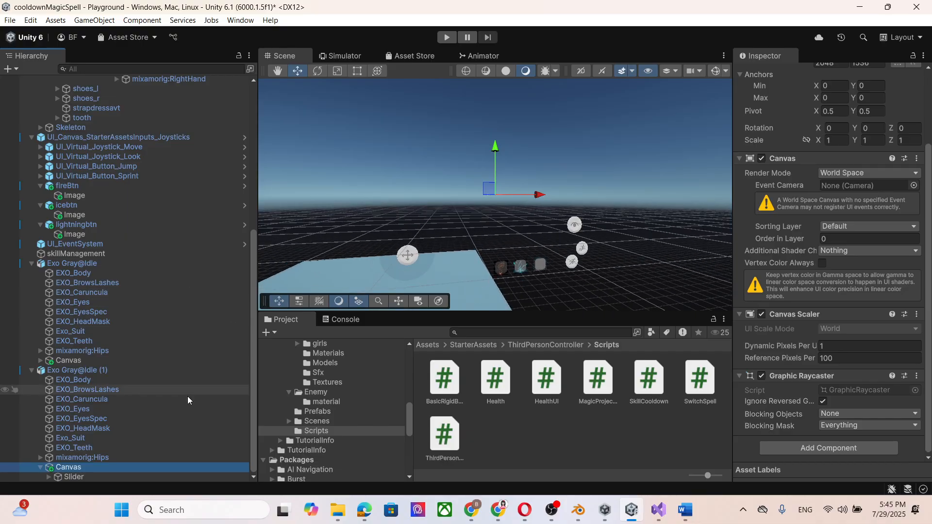
scroll(840, 131, "up", 3)
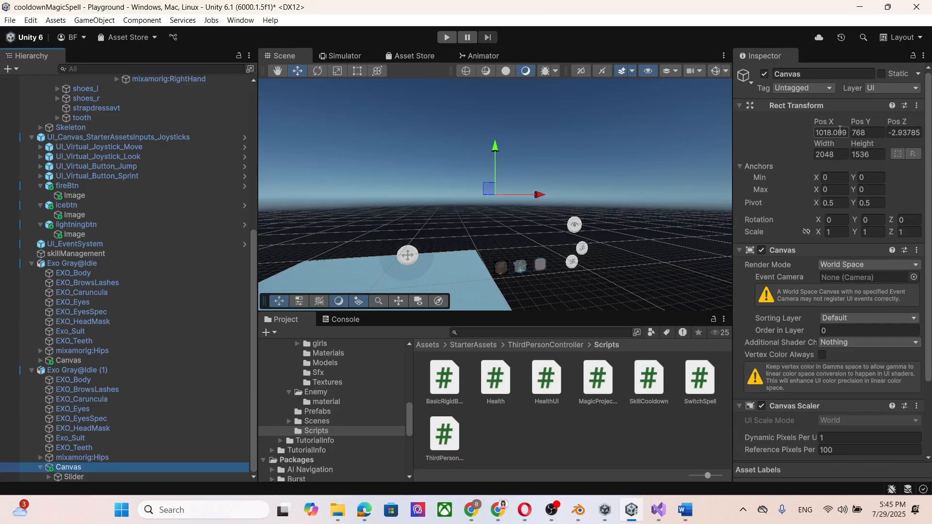
left_click(831, 133)
type("0")
key("Tab")
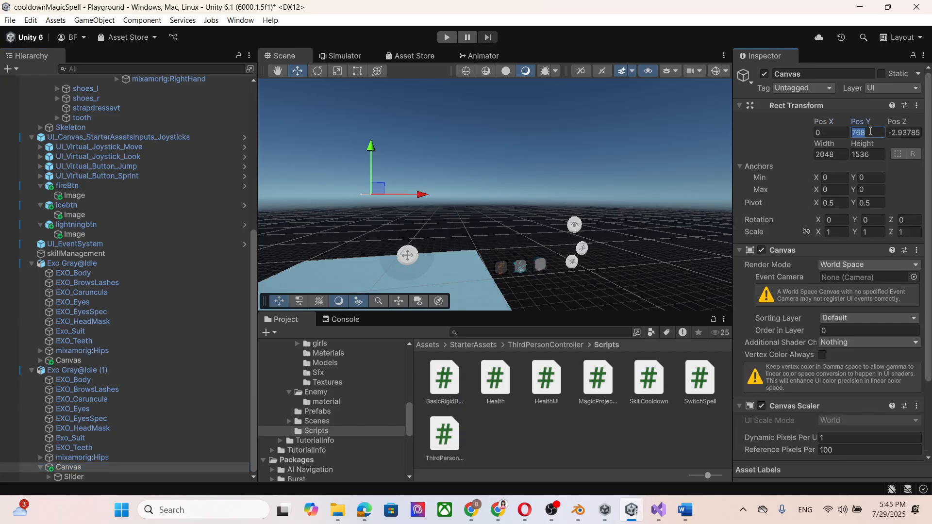
type("0")
left_click(914, 134)
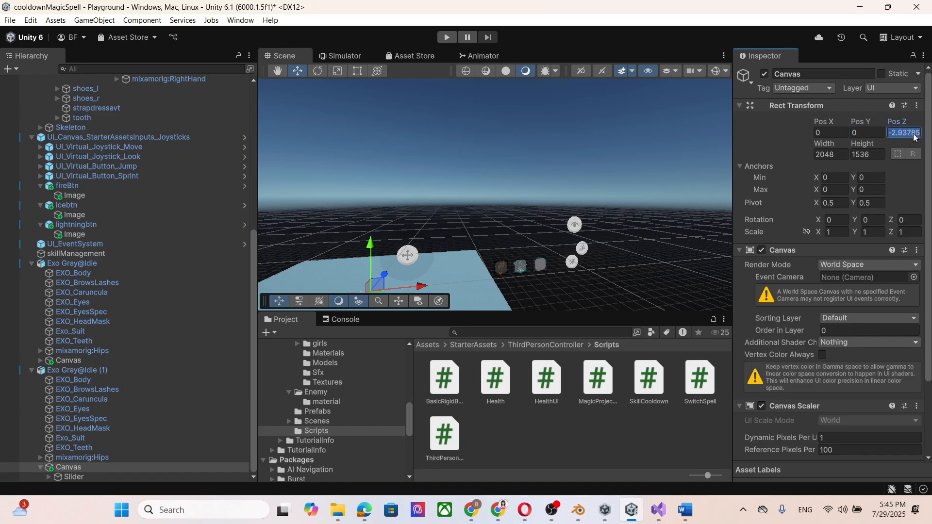
type("0")
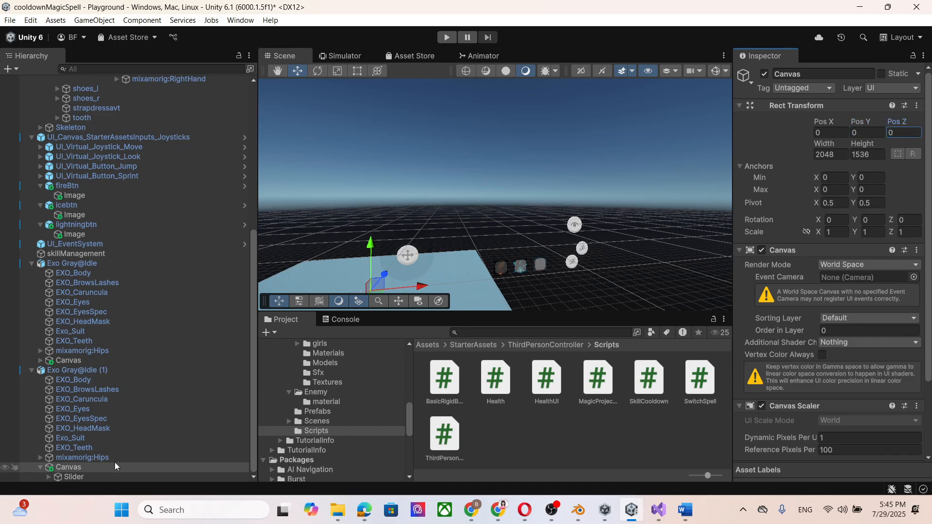
Move the Canvas of Exo Gray@Idle (1) up above the enemy's head, to a Y position of about 1.63.
double_click(141, 370)
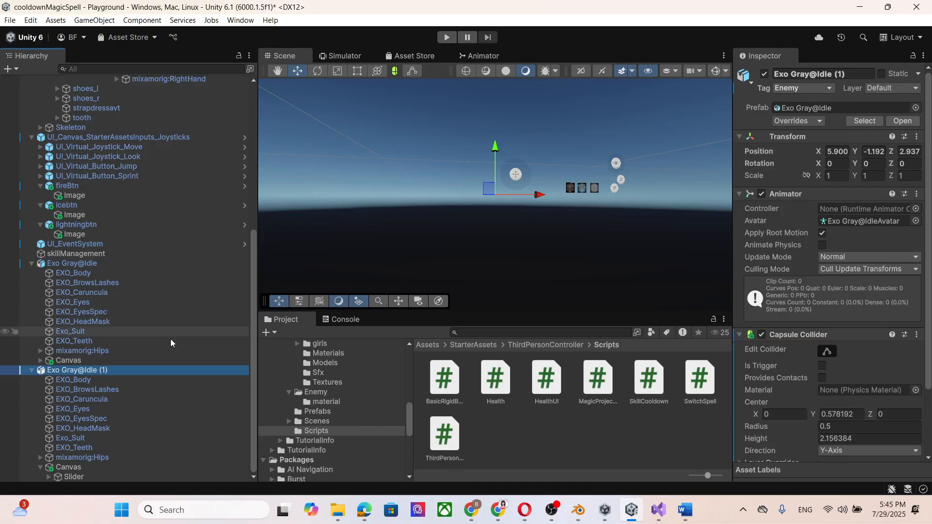
left_click(68, 467)
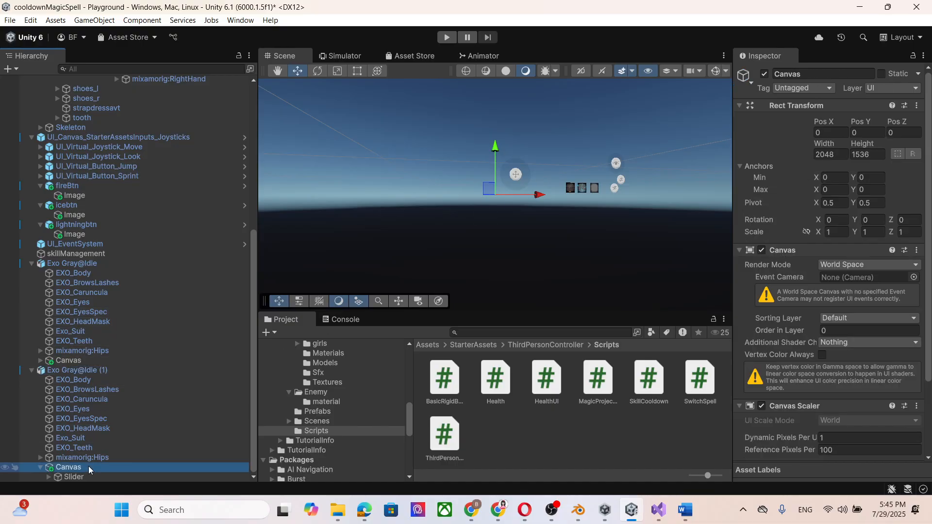
double_click(85, 469)
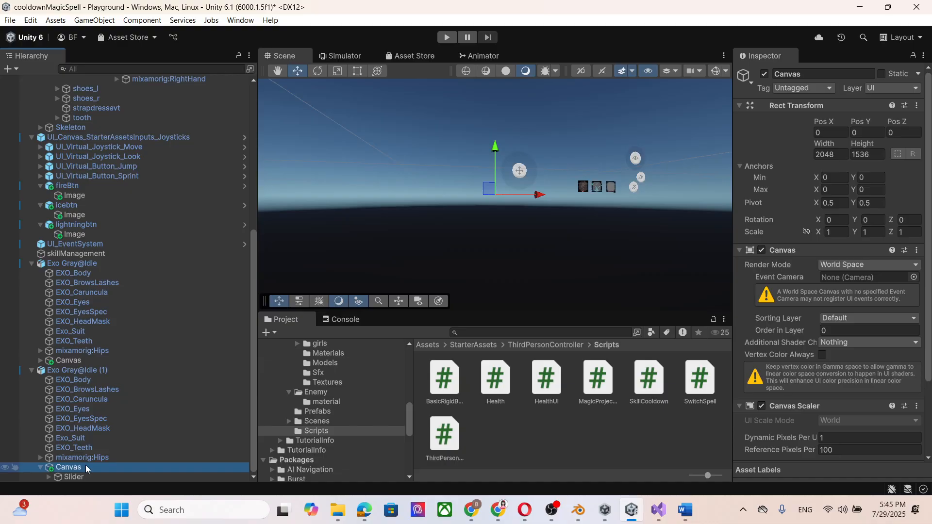
scroll(483, 190, "down", 6)
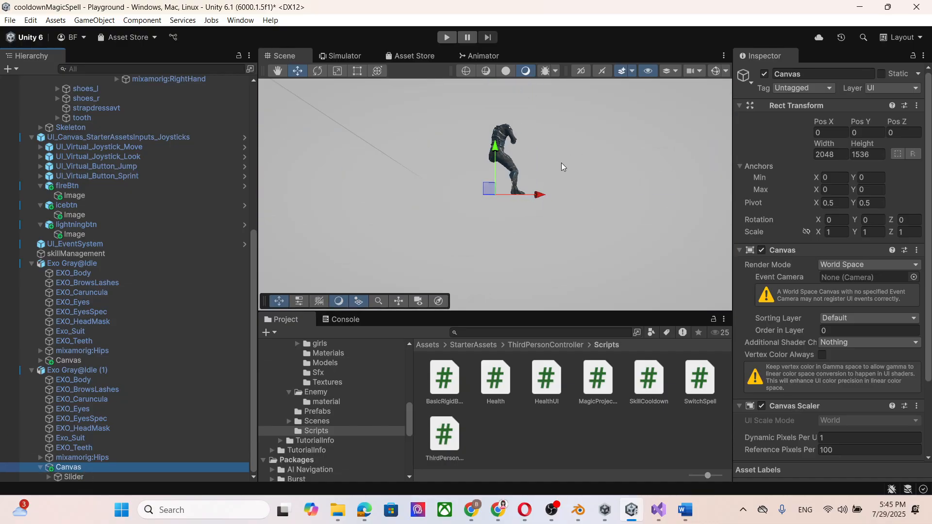
left_click_drag(494, 186, 494, 101)
right_click_drag(486, 247, 454, 246)
middle_click_drag(454, 246, 557, 301)
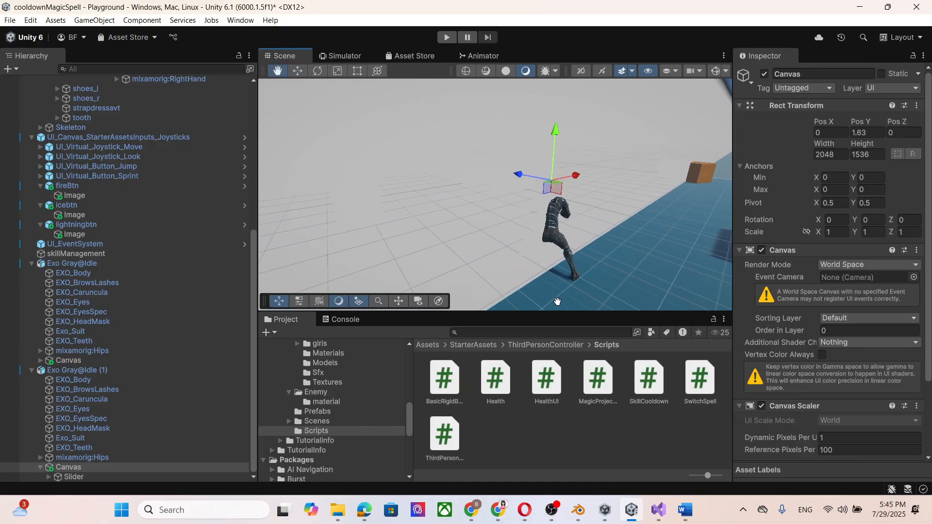
left_click_drag(557, 131, 557, 132)
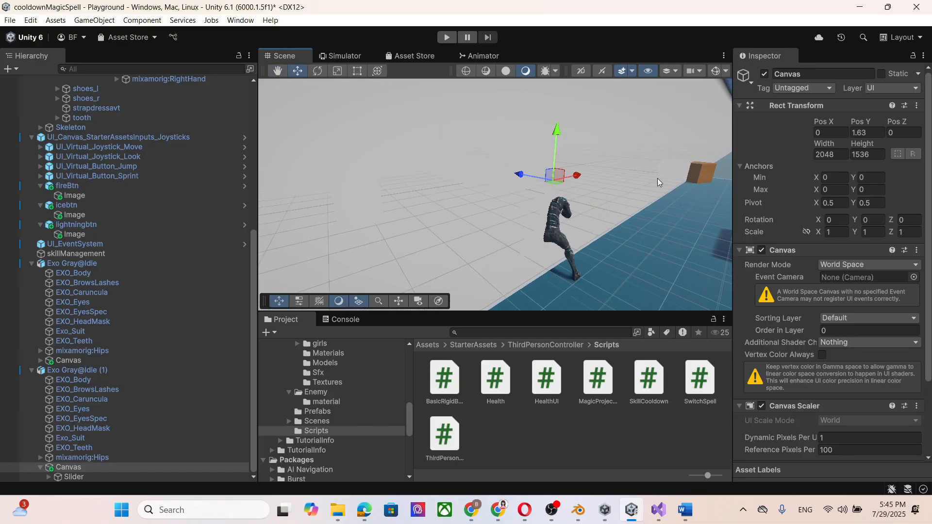
Set both the width and height of the Slider under the Canvas of Exo Gray@Idle (1) to 1.
left_click(119, 478)
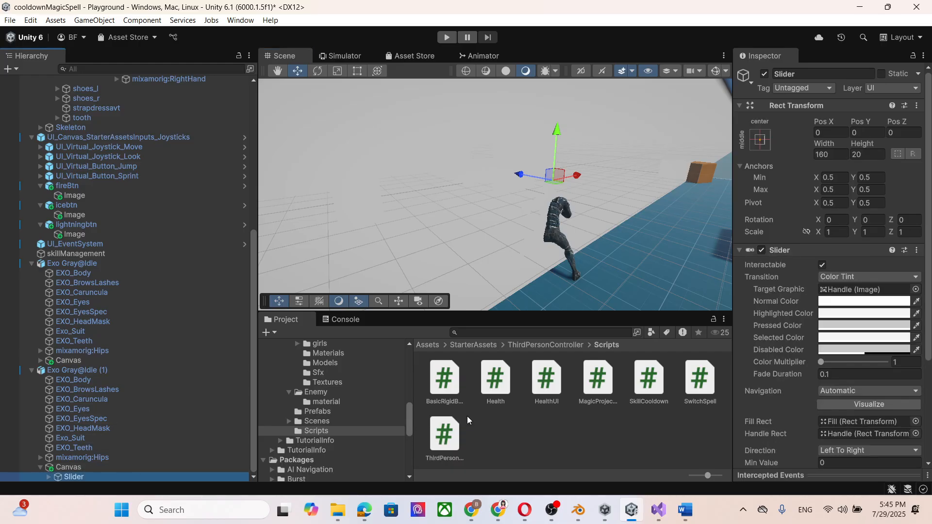
left_click(839, 155)
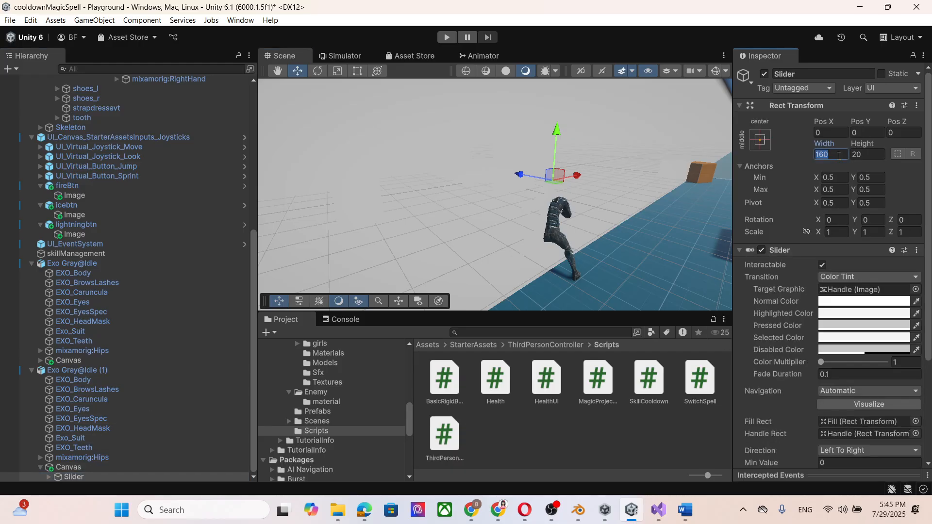
type("1")
left_click(878, 155)
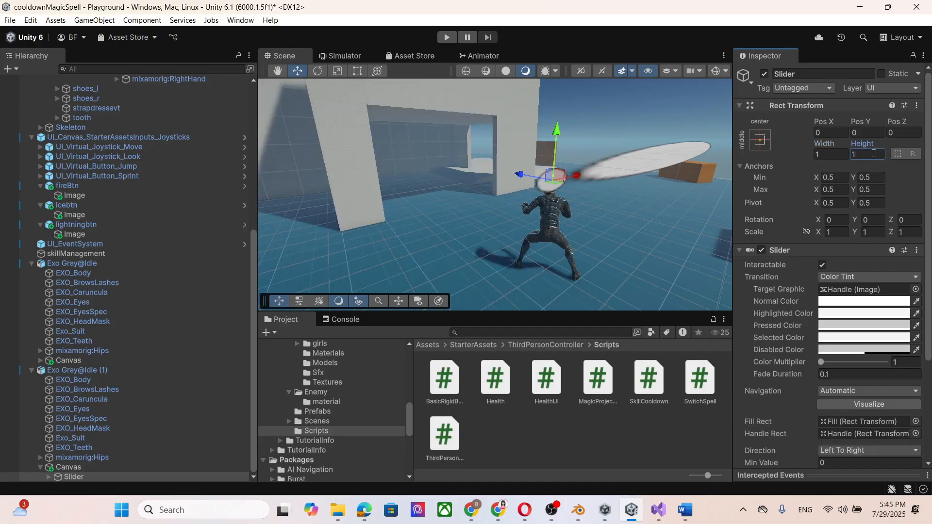
type("1")
left_click(831, 154)
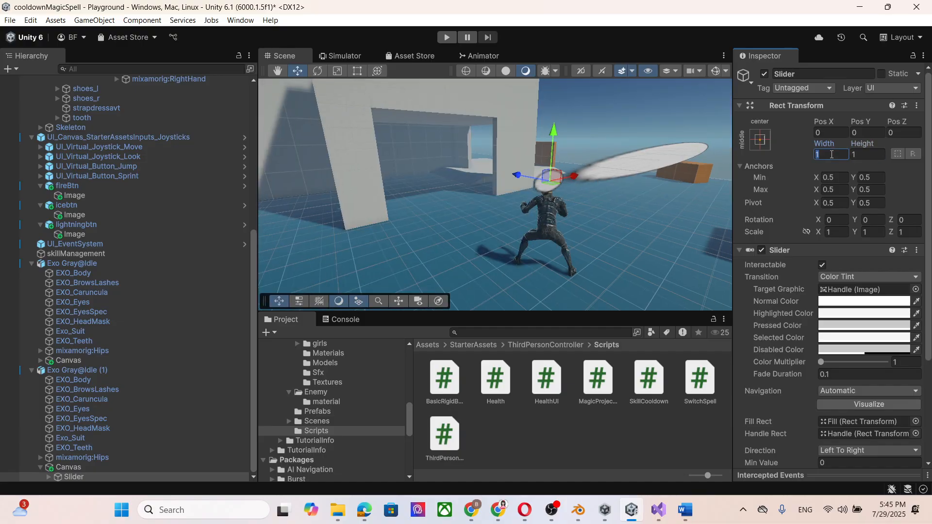
Set the X, Y and Z scale of the Slider under Exo Gray@Idle (1) to 0.1.
left_click(840, 231)
type("0")
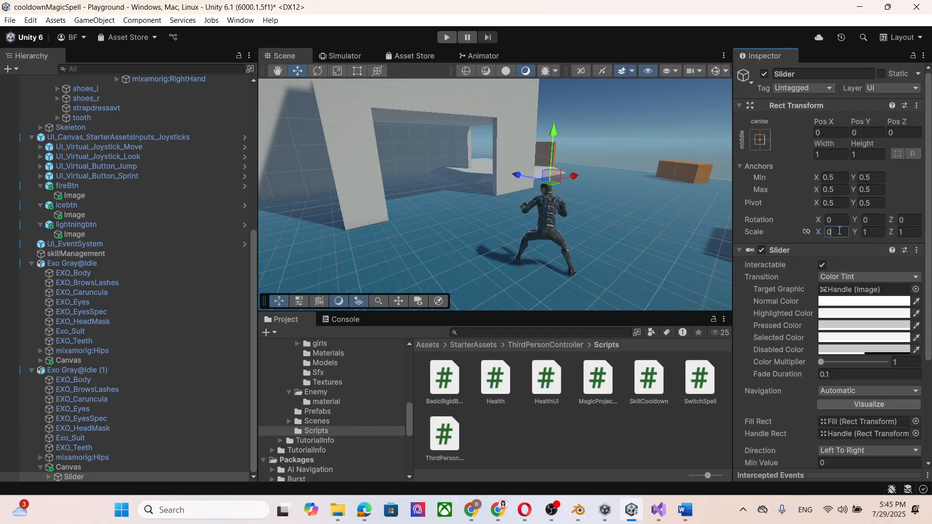
type(".1")
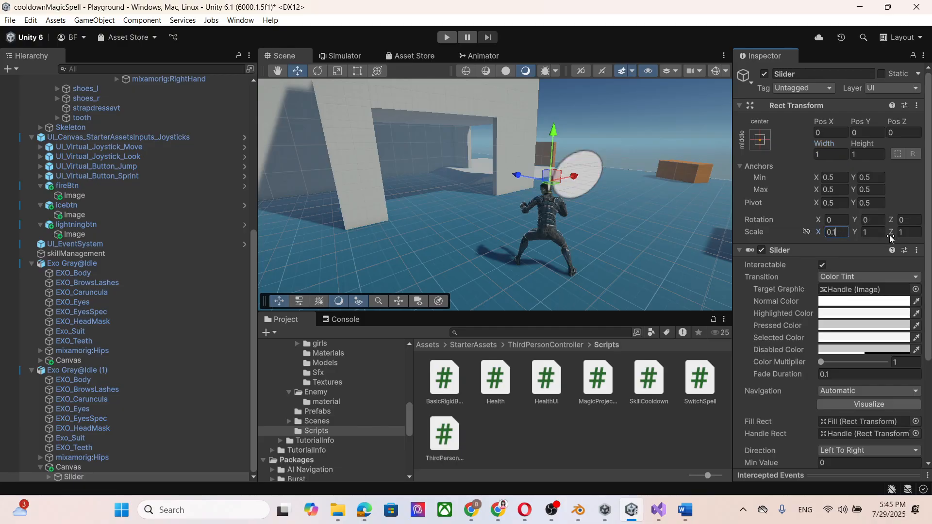
left_click(865, 232)
type("0.1")
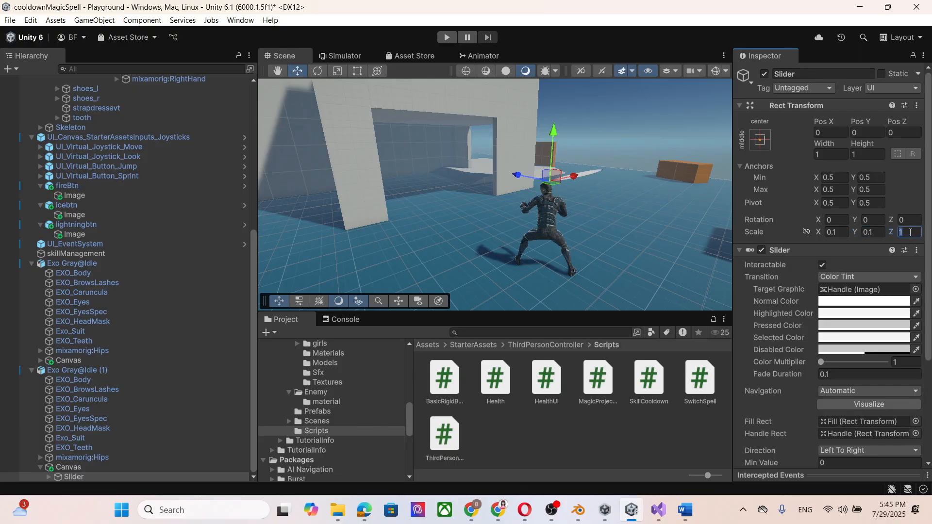
left_click(911, 232)
type("0.1")
Move the Slider of Exo Gray@Idle (1) sideways and slightly up, to a position of about X -0.996, Y 0.163.
left_click_drag(574, 176, 535, 189)
left_click_drag(507, 144, 507, 132)
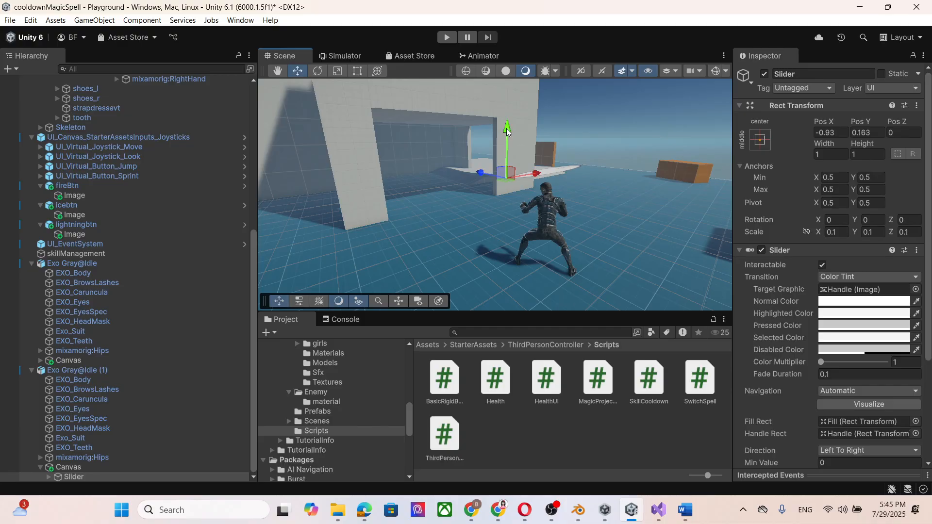
left_click(829, 153)
left_click(832, 132)
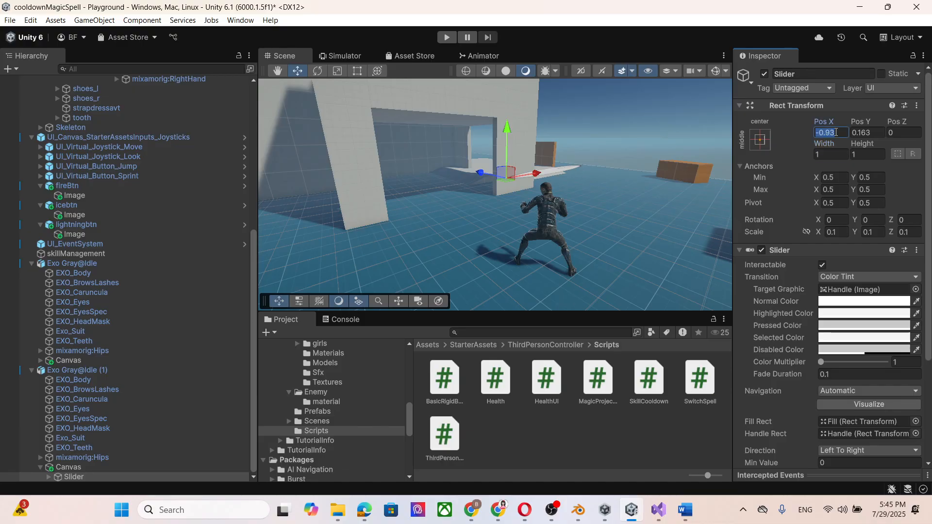
type("0")
left_click(864, 133)
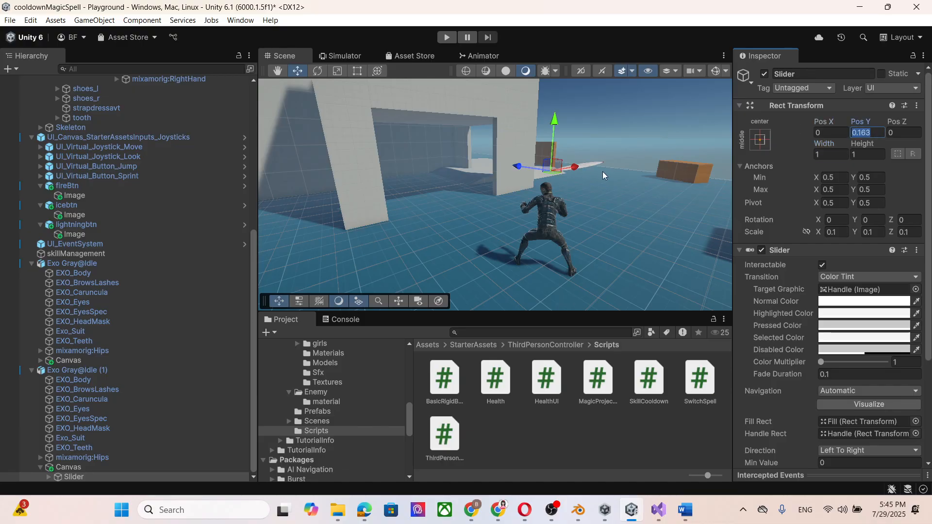
left_click_drag(576, 168, 534, 175)
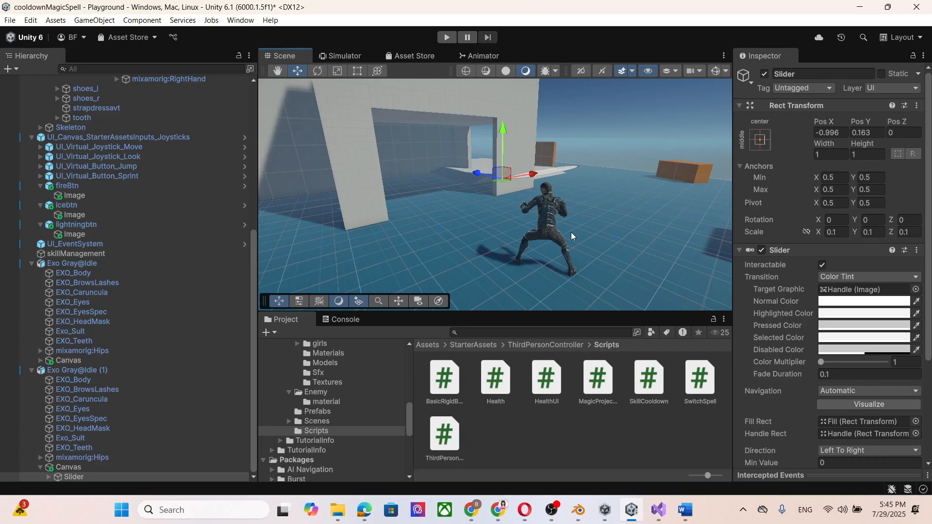
left_click(74, 467)
double_click(78, 478)
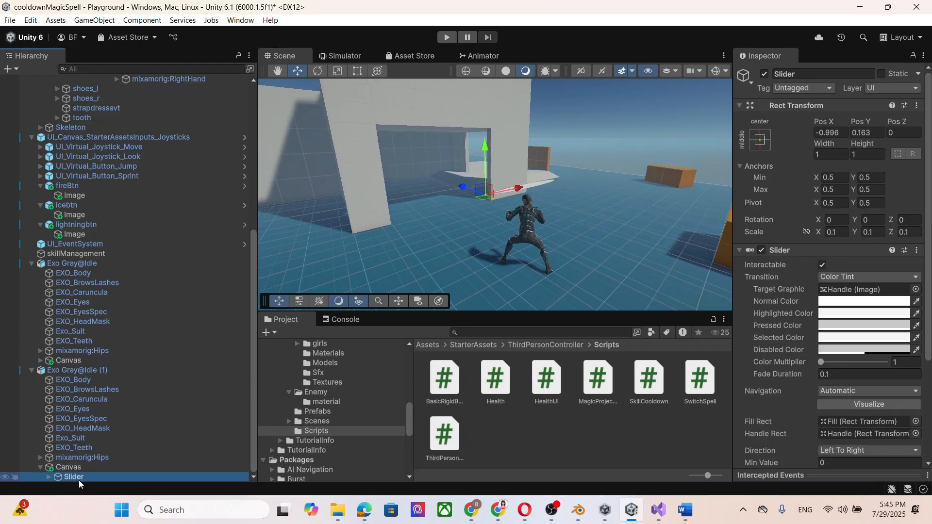
Switch to Chrome and read the tutorial page's canvas position, slider position and scaling, and handle removal sections.
left_click(471, 510)
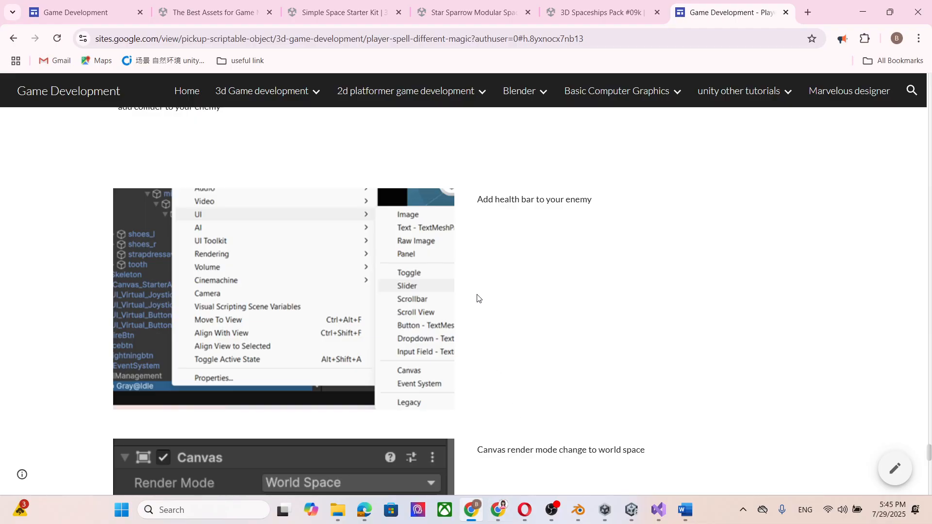
scroll(568, 306, "down", 10)
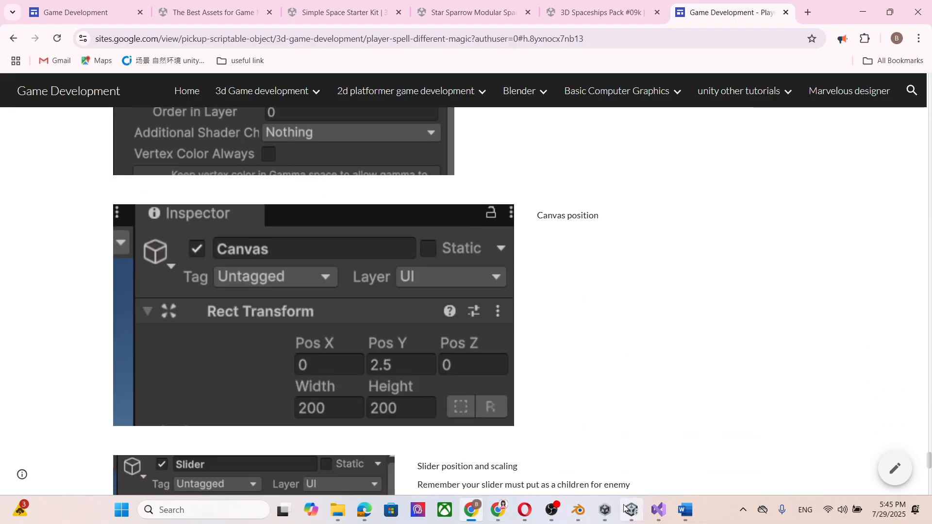
left_click(552, 510)
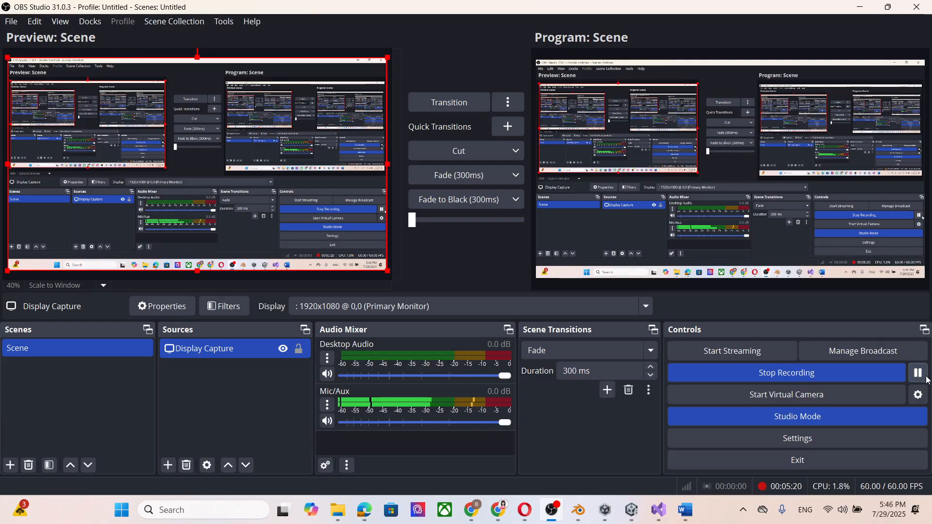
left_click(860, 7)
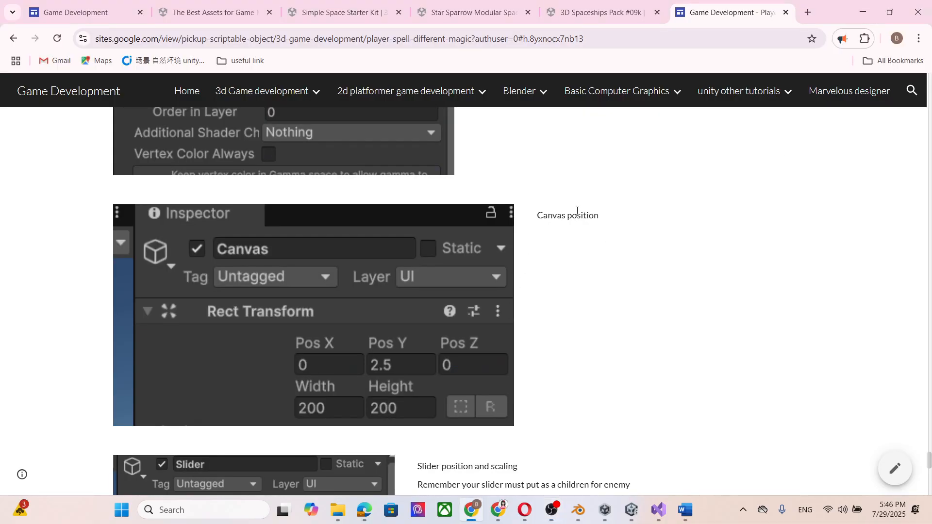
scroll(311, 307, "down", 1)
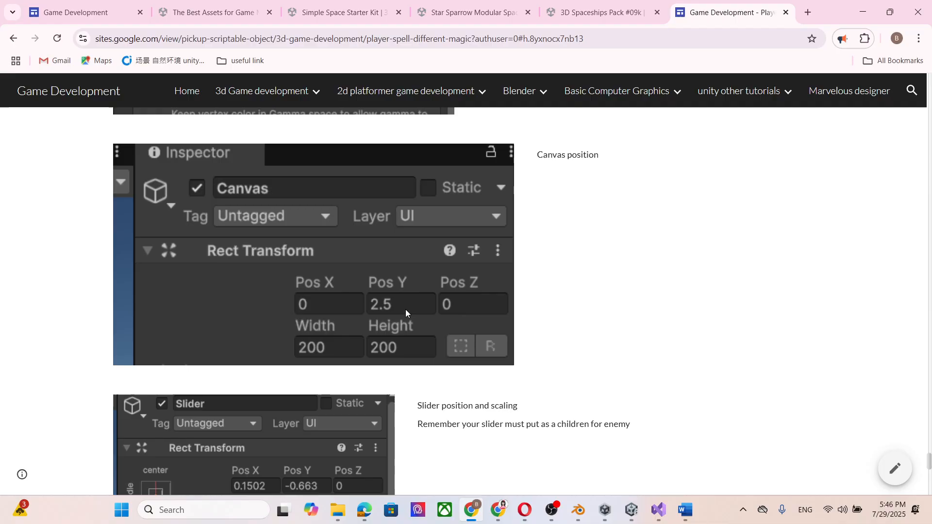
scroll(386, 337, "down", 1)
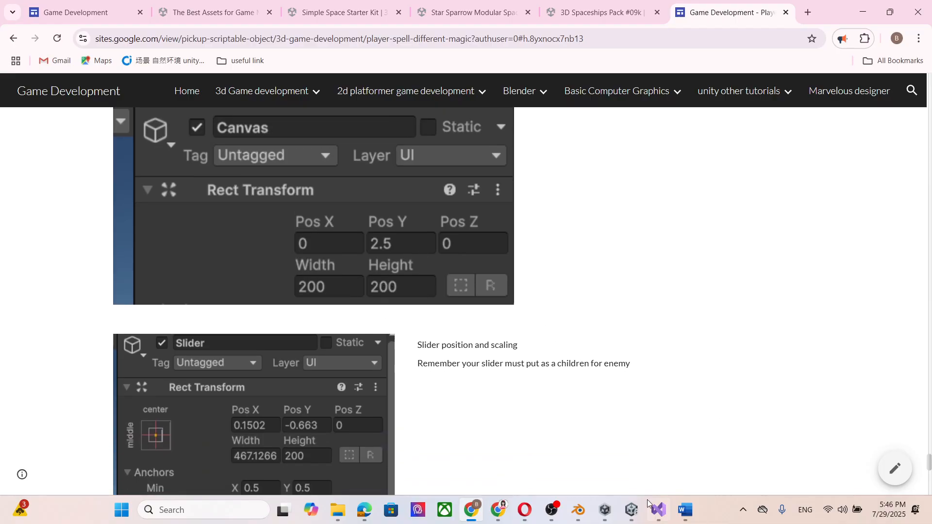
scroll(439, 322, "down", 2)
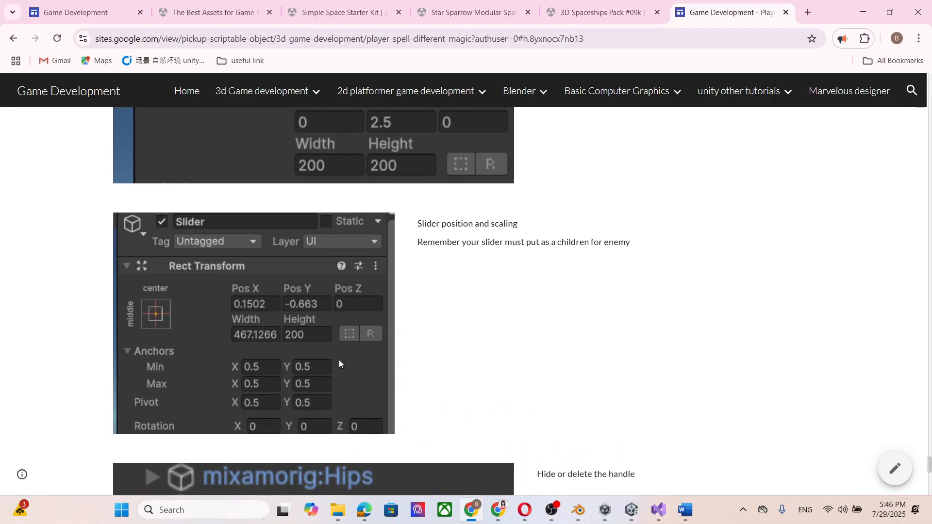
scroll(325, 282, "down", 2)
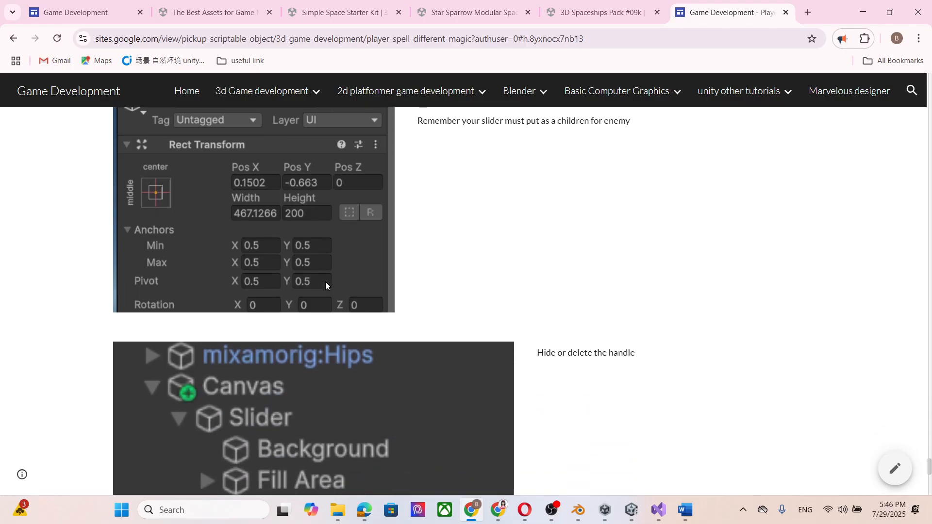
scroll(548, 394, "up", 3)
scroll(481, 306, "up", 3)
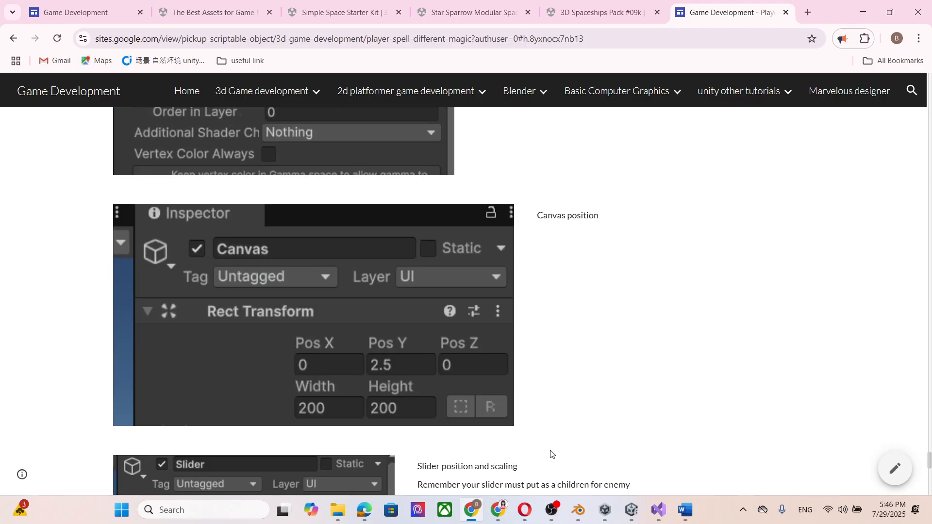
Switch to Unity and set the width and height of the Canvas under Exo Gray@Idle (1) to 200.
left_click(637, 516)
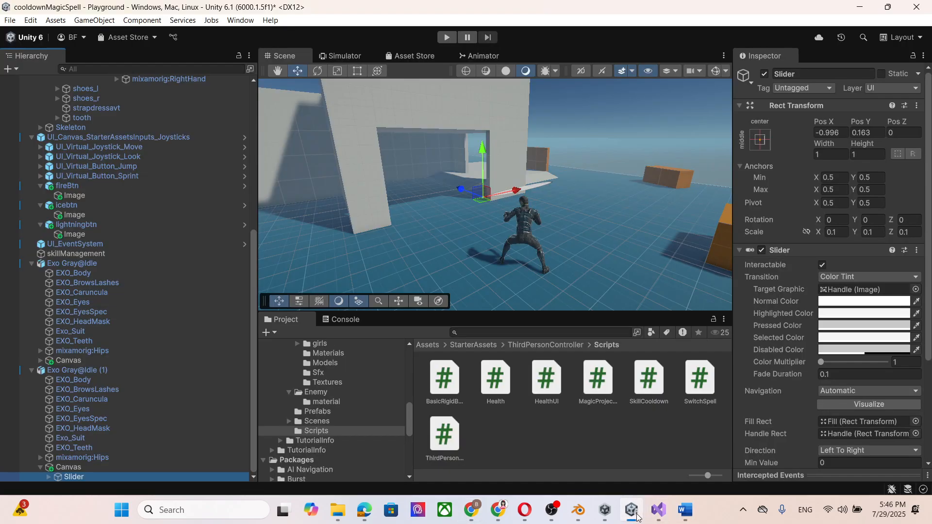
left_click(94, 468)
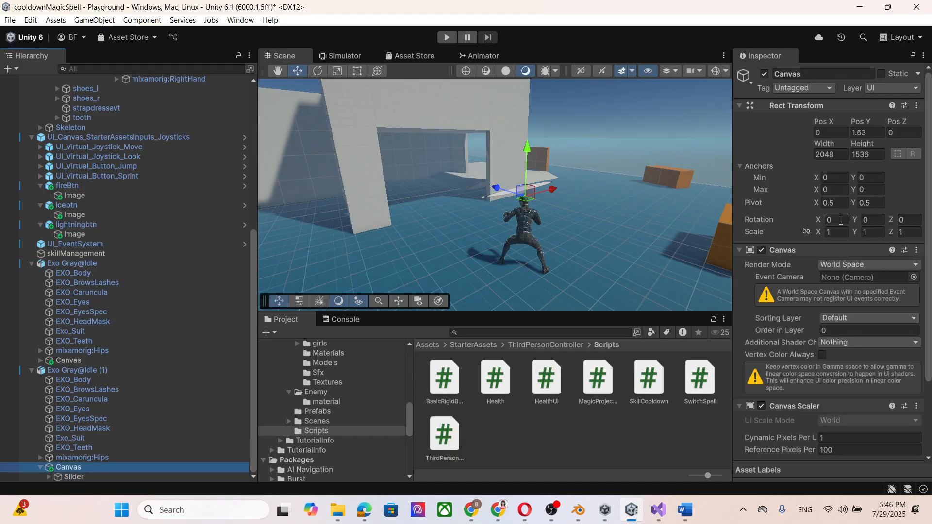
left_click(838, 155)
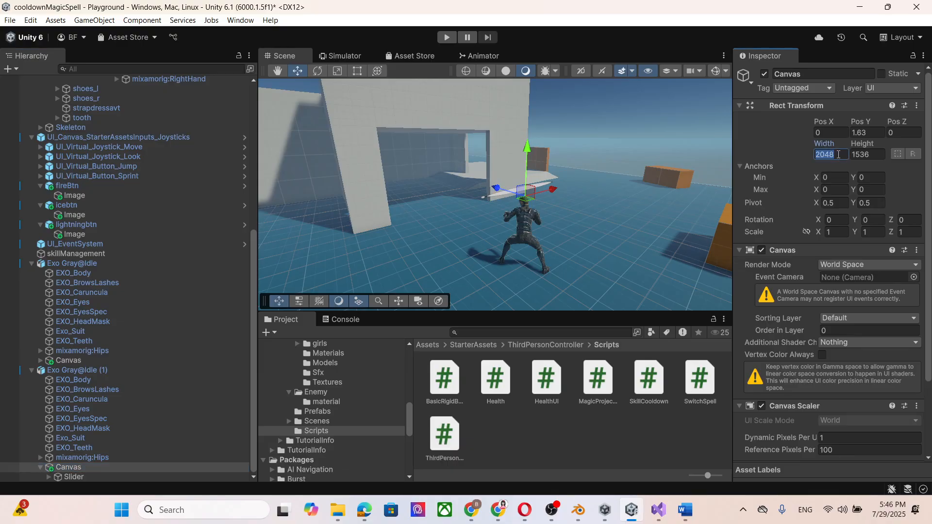
type("200")
left_click(878, 155)
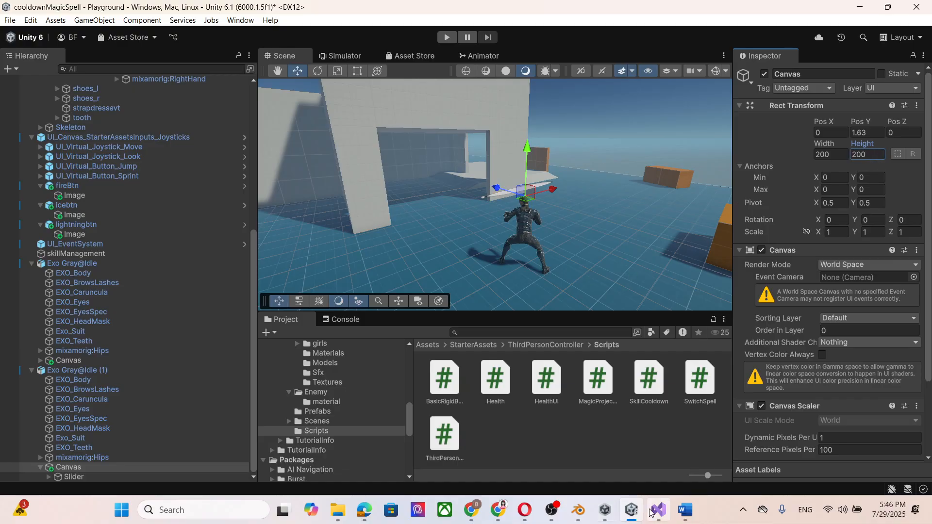
Switch to Chrome and reread the tutorial page's Rect Transform values for the slider's position and scaling.
mouse_move(612, 515)
mouse_move(471, 510)
left_click(562, 457)
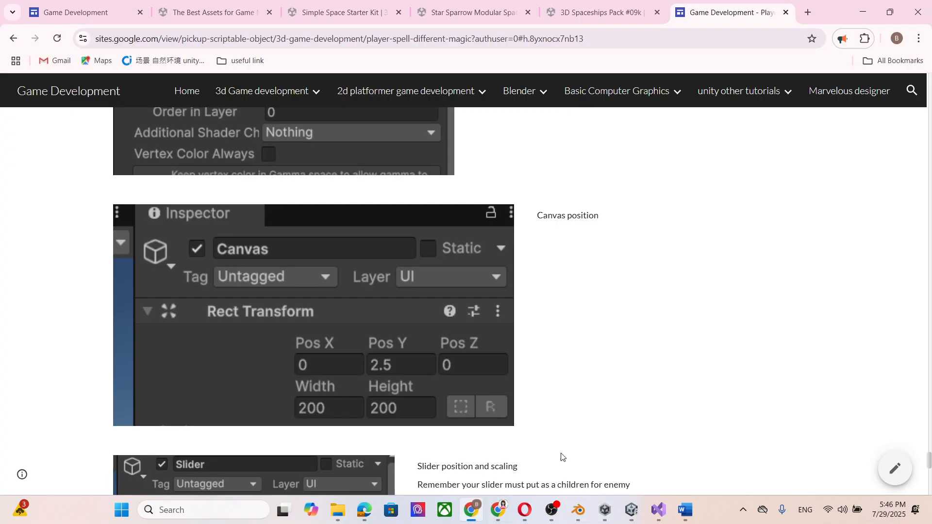
scroll(468, 335, "up", 3)
scroll(468, 334, "down", 2)
scroll(468, 335, "up", 5)
scroll(468, 335, "up", 2)
scroll(464, 329, "down", 10)
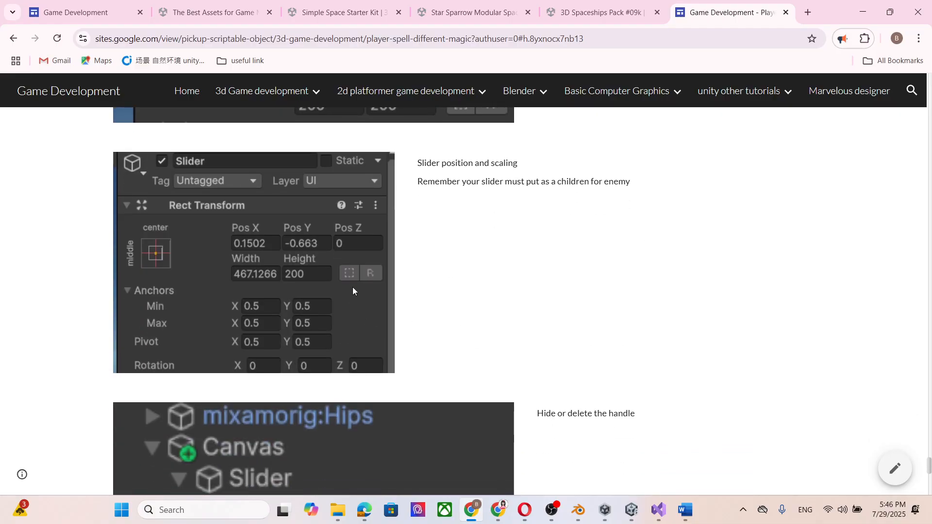
scroll(353, 286, "down", 1)
scroll(353, 283, "up", 1)
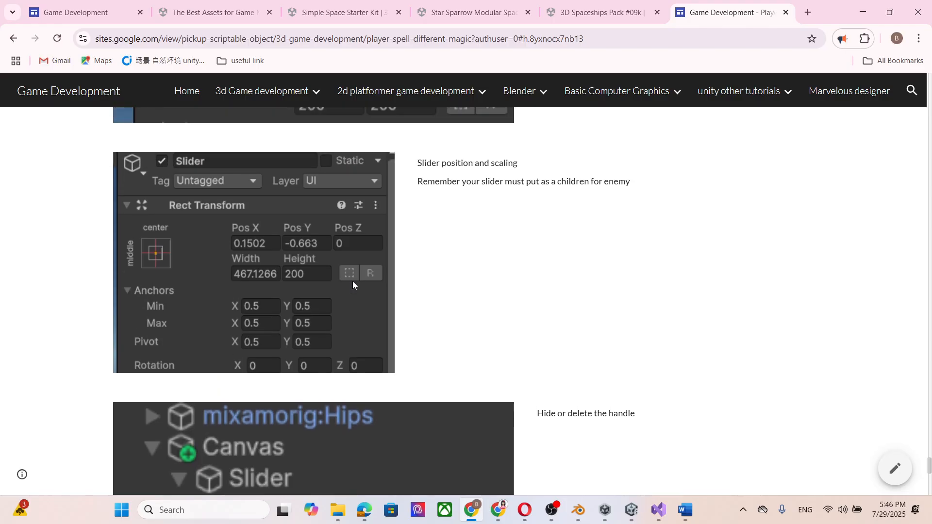
scroll(352, 281, "down", 4)
scroll(353, 282, "down", 4)
scroll(355, 276, "up", 7)
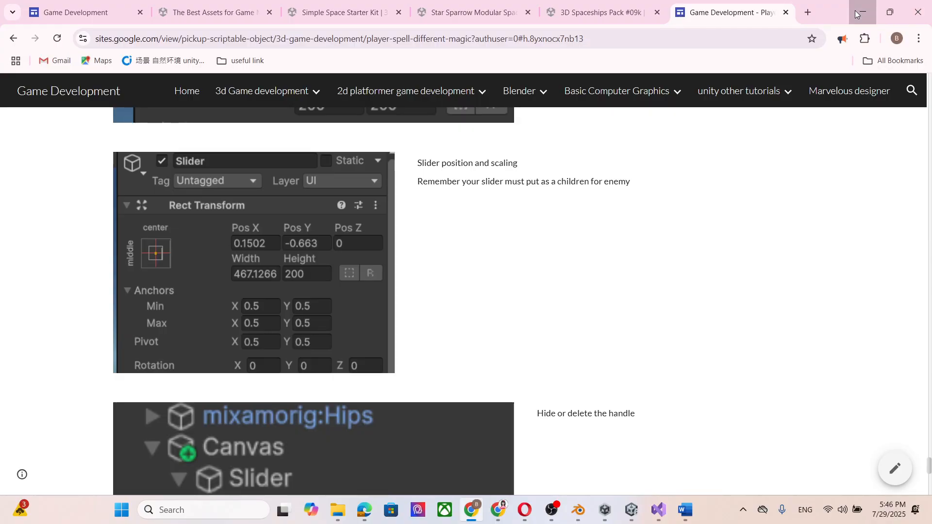
Switch to Unity and examine the Rect Transform values of the Slider under the Canvas of Exo Gray@Idle.
left_click(856, 10)
left_click(69, 360)
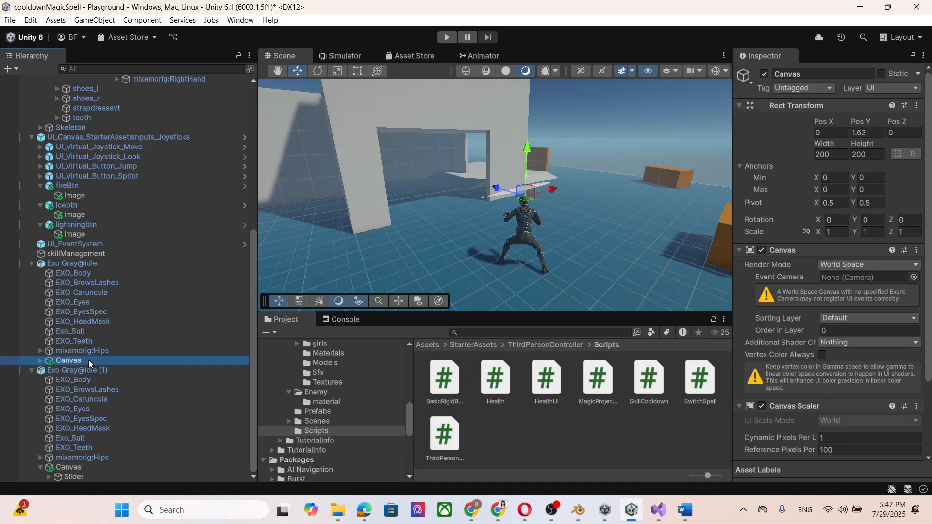
left_click(40, 360)
left_click(74, 370)
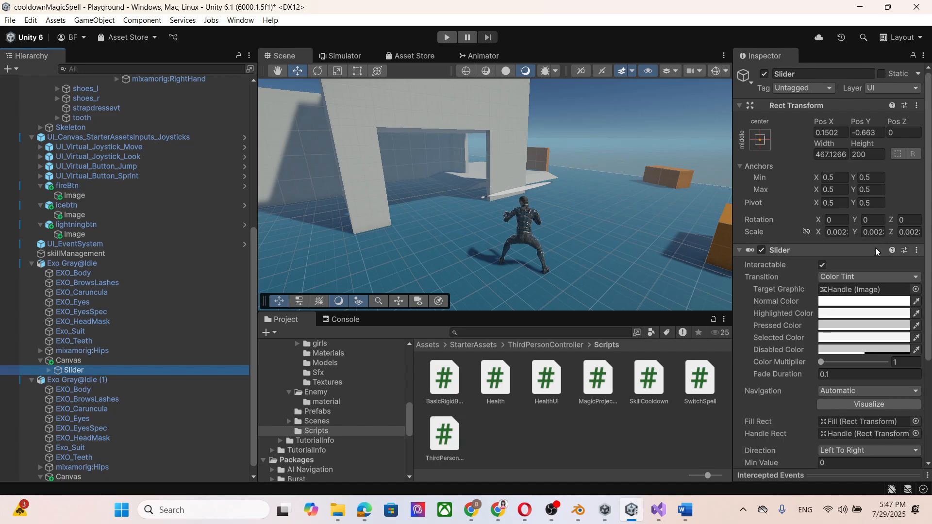
Set the width of the Slider under the Canvas of Exo Gray@Idle (1) to 200.
left_click(95, 477)
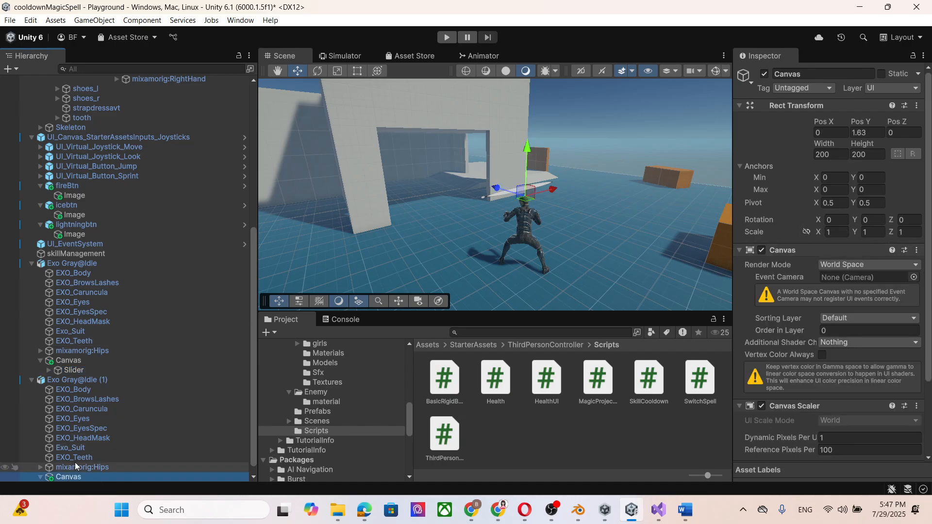
scroll(76, 467, "down", 1)
left_click(65, 477)
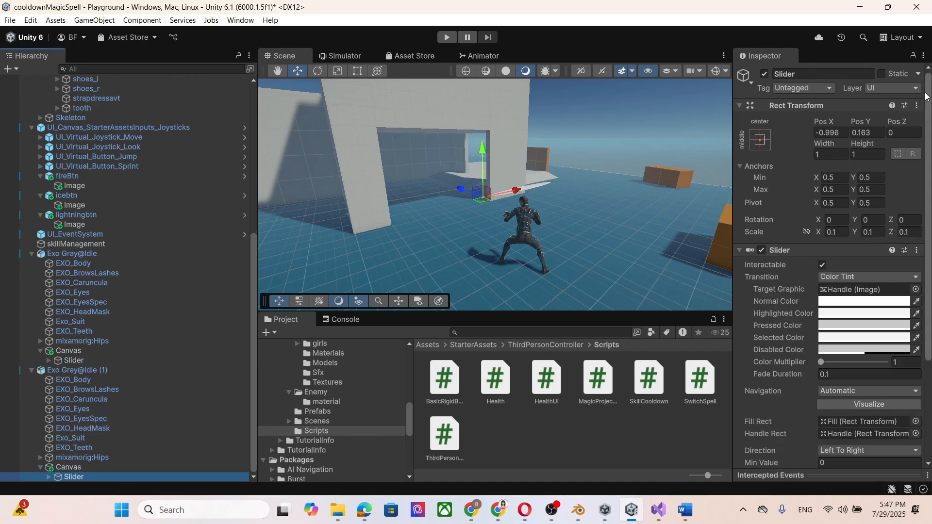
left_click(834, 233)
left_click(828, 155)
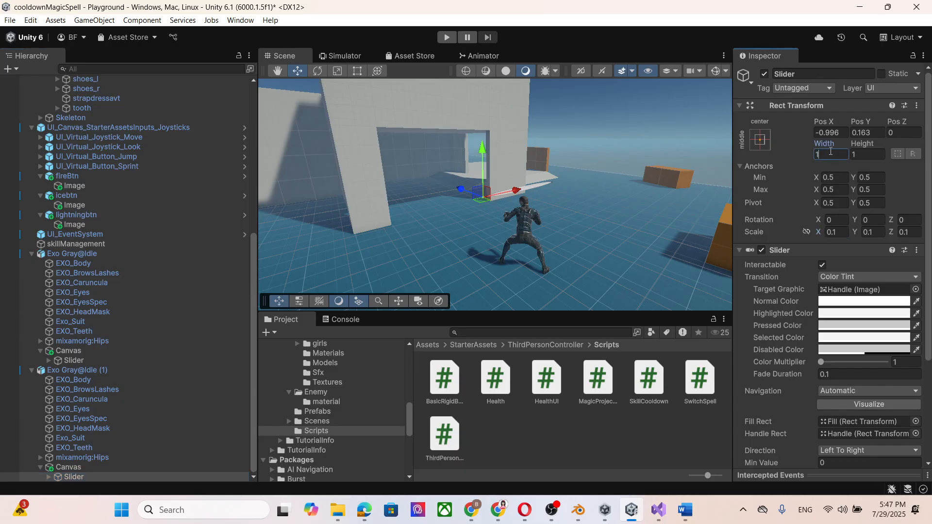
type("200")
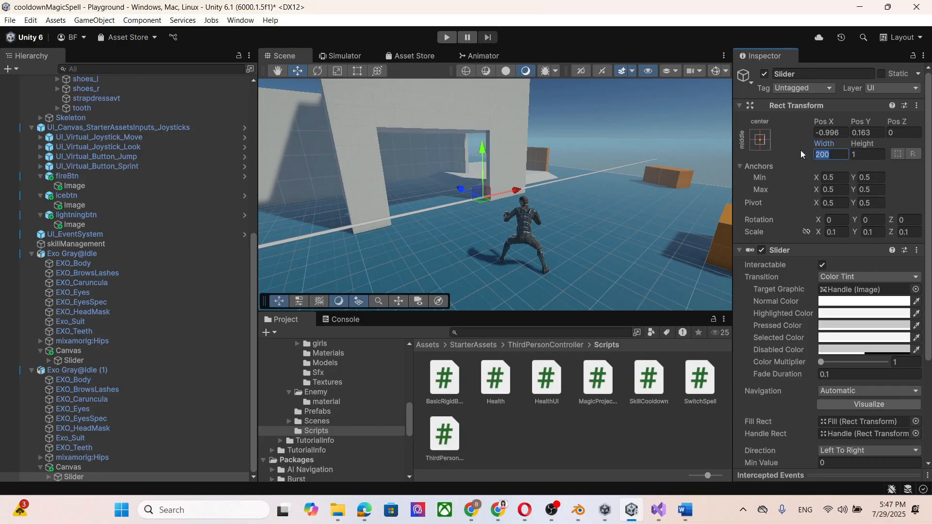
Set the height of the Slider under the Canvas of Exo Gray@Idle (1) to 50.
left_click(832, 233)
left_click(862, 155)
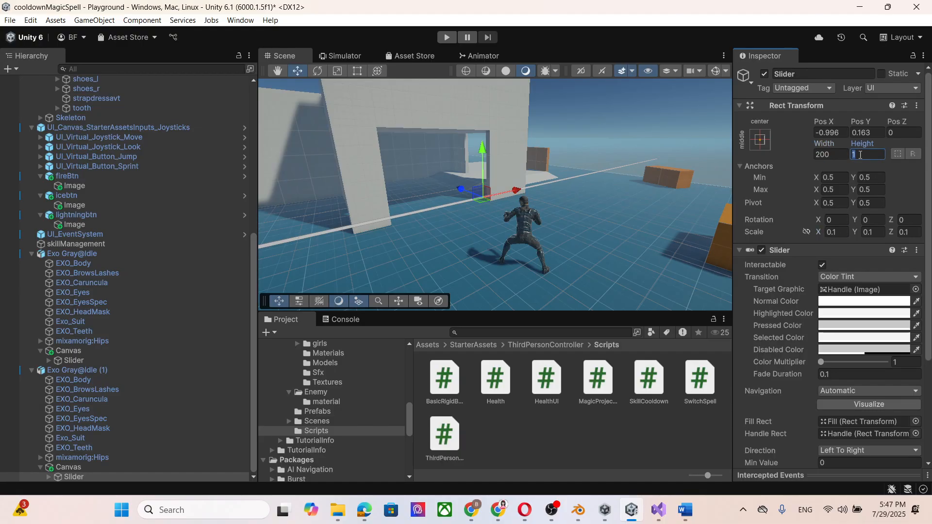
type("00")
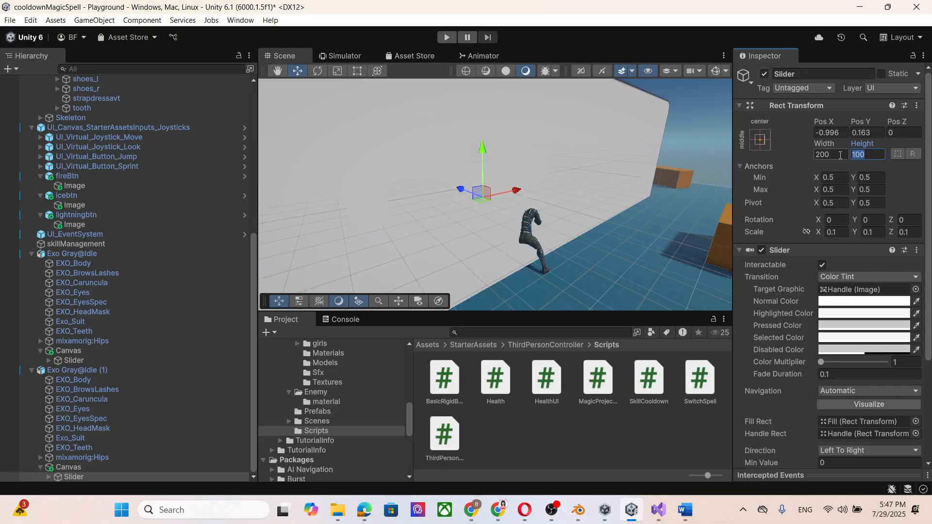
type("50")
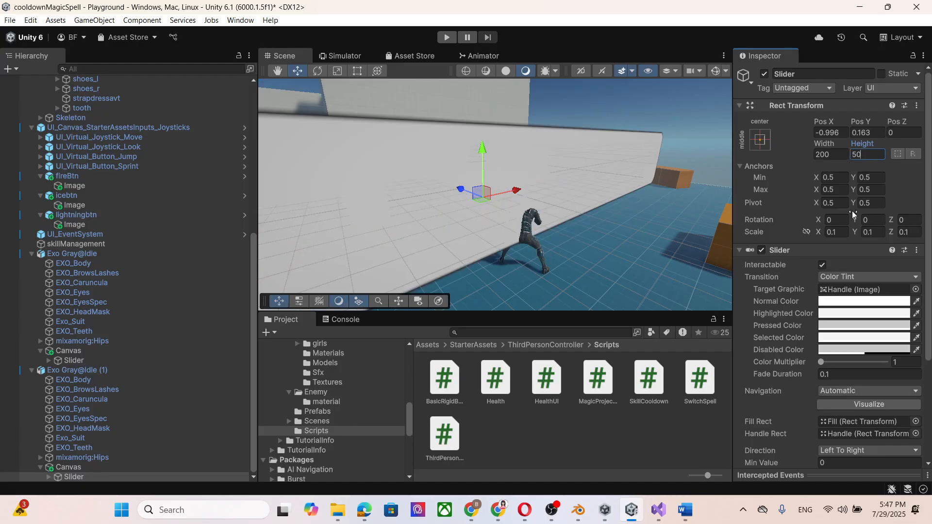
Scale the Slider uniformly to 0.01 and move it above the enemy's head, to about X -0.04 and Y 0.23.
left_click(838, 232)
type("0")
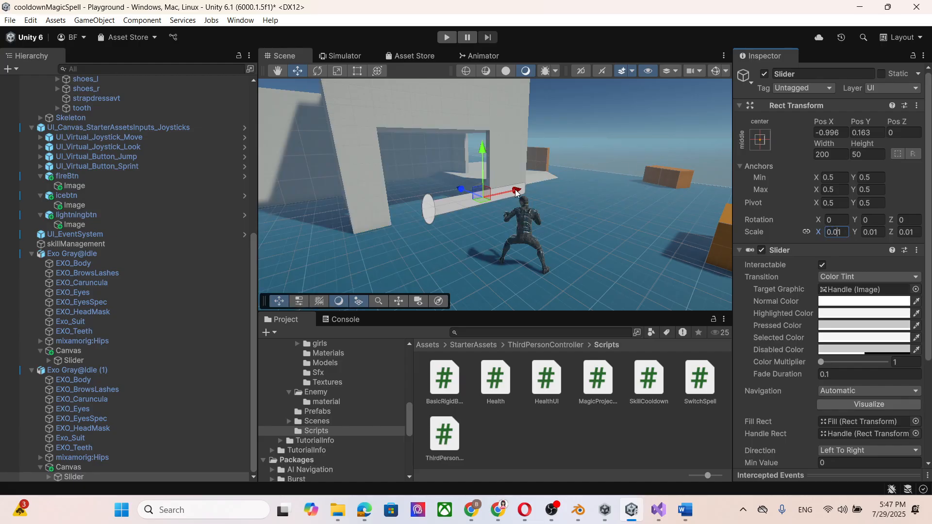
left_click_drag(517, 194, 528, 141)
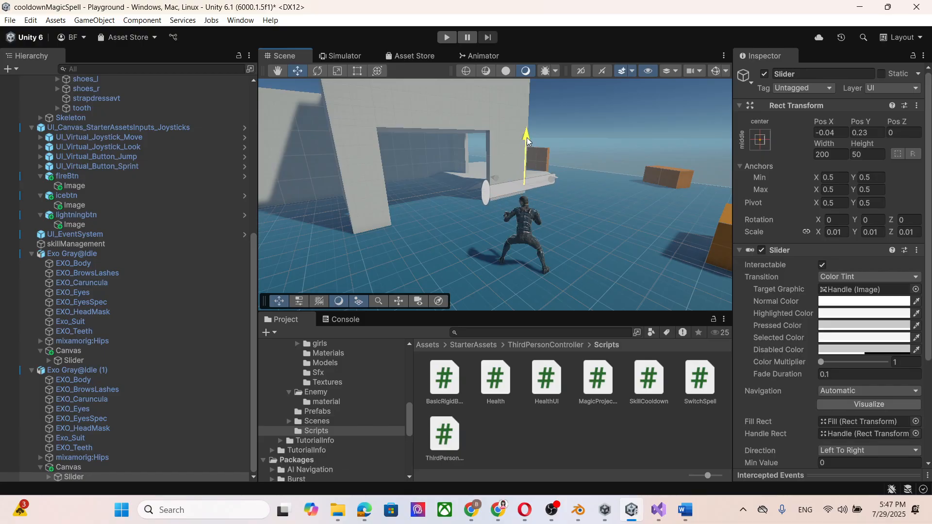
Try a uniform scale of 0.001 on the Slider, and restore it to 0.01.
left_click(837, 233)
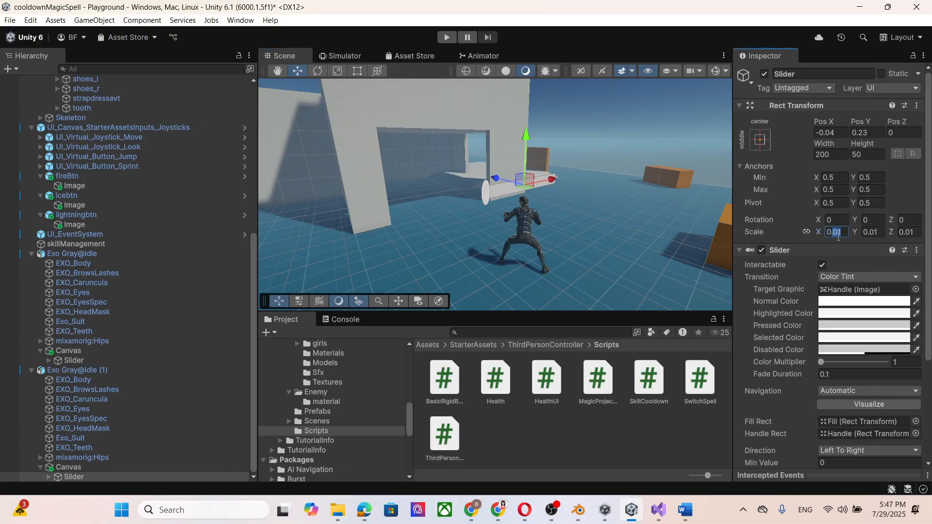
type("0")
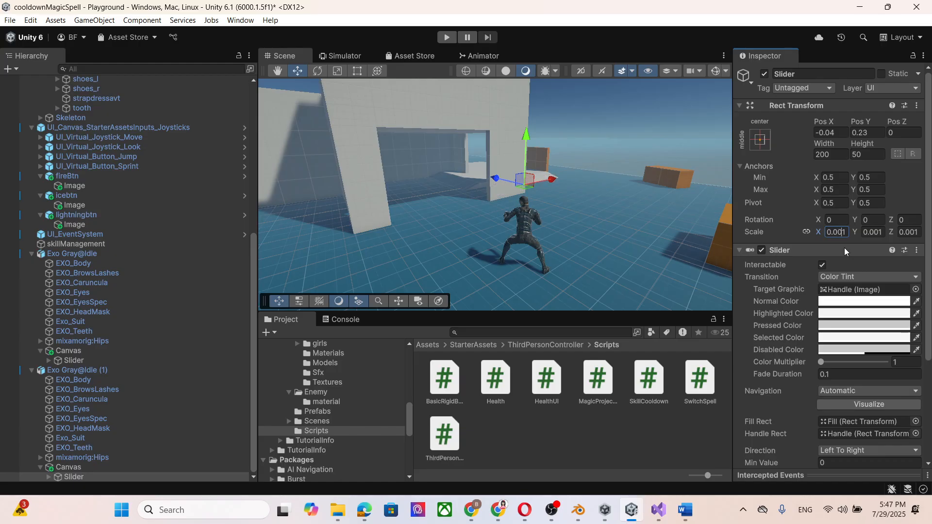
key("BackSpace")
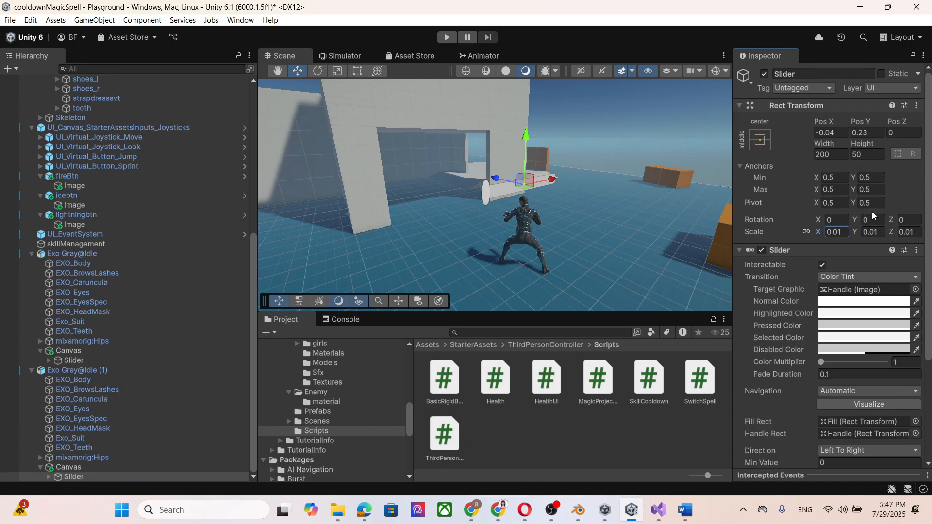
Set the Slider's width to 150 and lower it above the enemy to about Y 0.19.
left_click(833, 155)
type("150")
left_click_drag(526, 135, 528, 137)
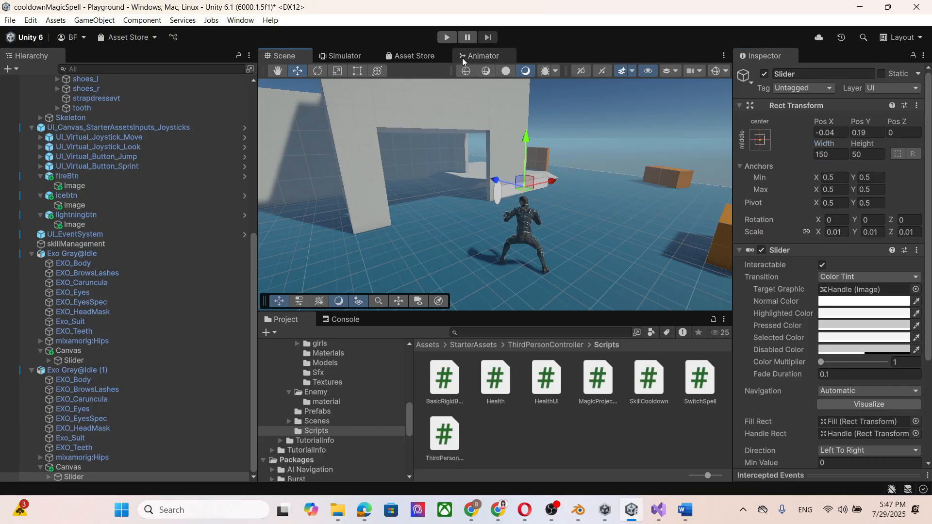
Run the game in the Simulator to check the size and position of the health bars above both enemies, and stop it.
left_click(350, 55)
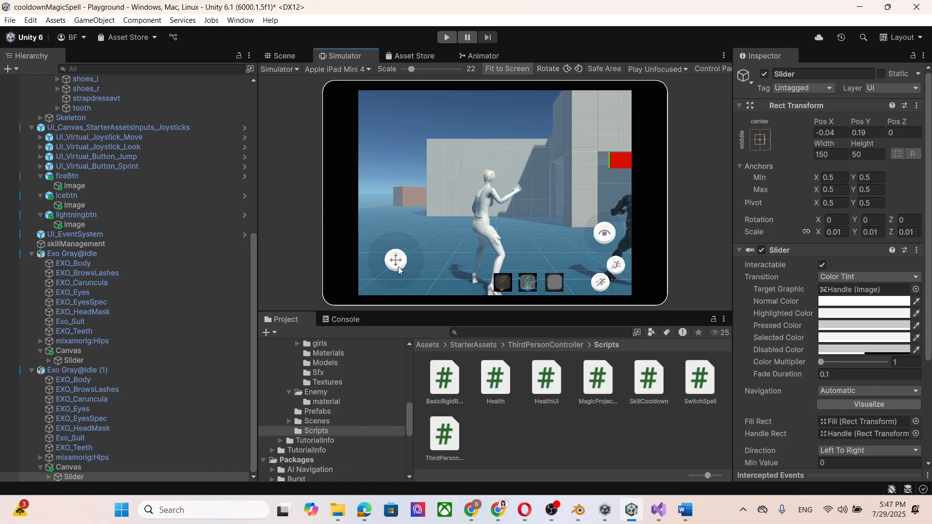
left_click(447, 37)
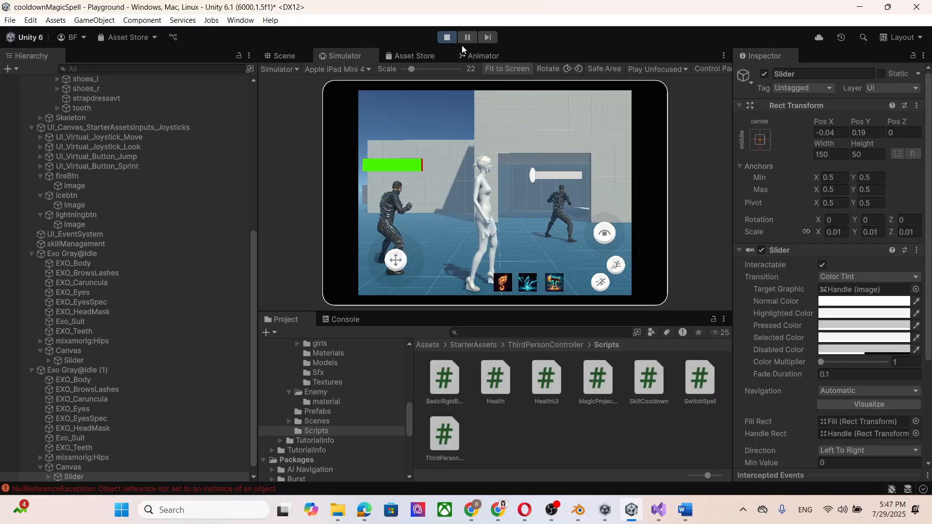
left_click(447, 37)
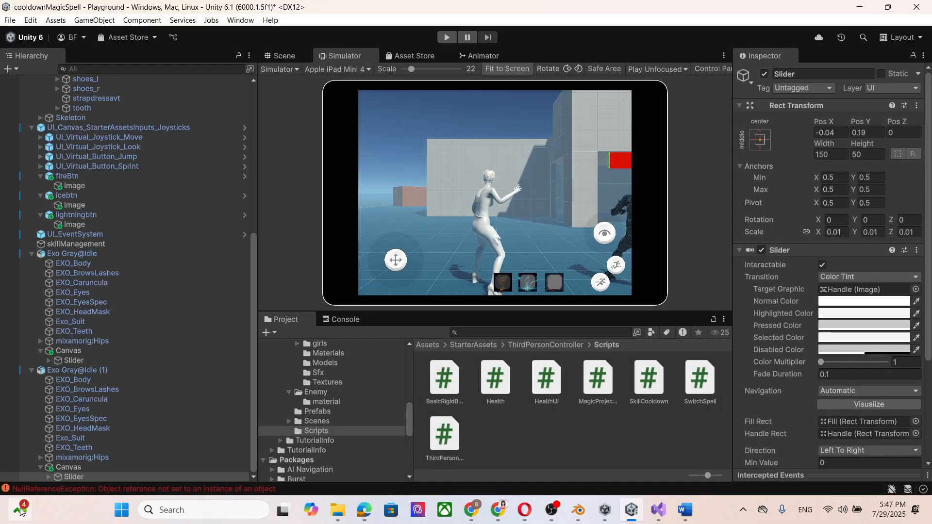
Set the image color of the Background in the Slider of Exo Gray@Idle (1) to red (FF0000).
left_click(129, 468)
scroll(927, 204, "down", 2)
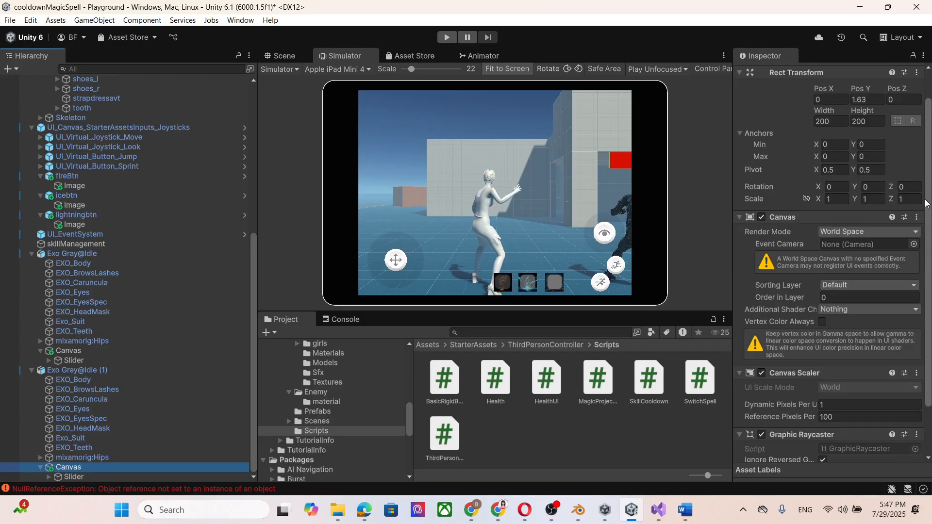
scroll(927, 204, "down", 2)
left_click(179, 476)
scroll(835, 254, "down", 2)
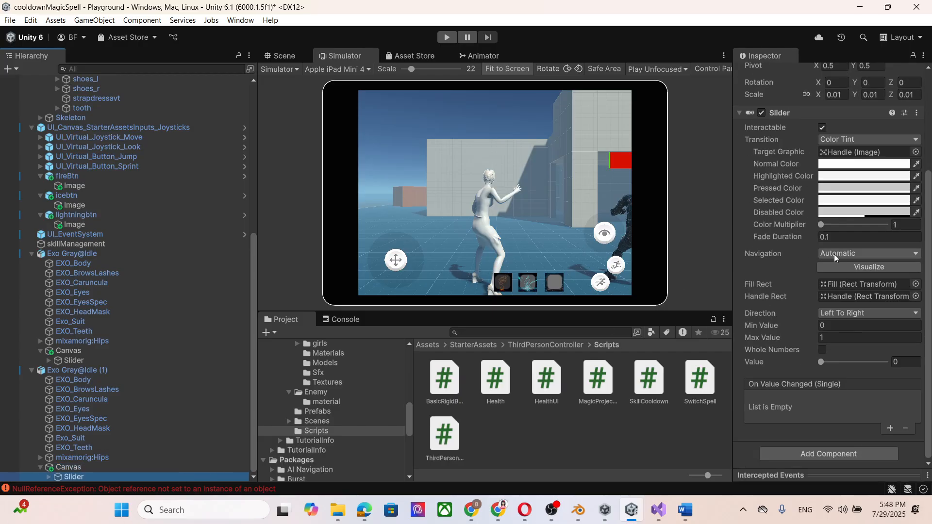
left_click(48, 476)
left_click(110, 477)
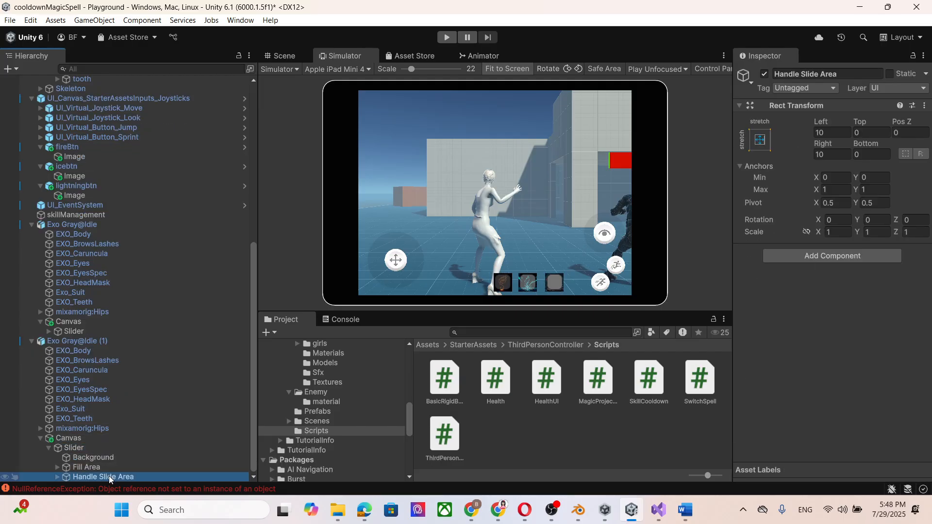
left_click(93, 457)
scroll(876, 282, "down", 2)
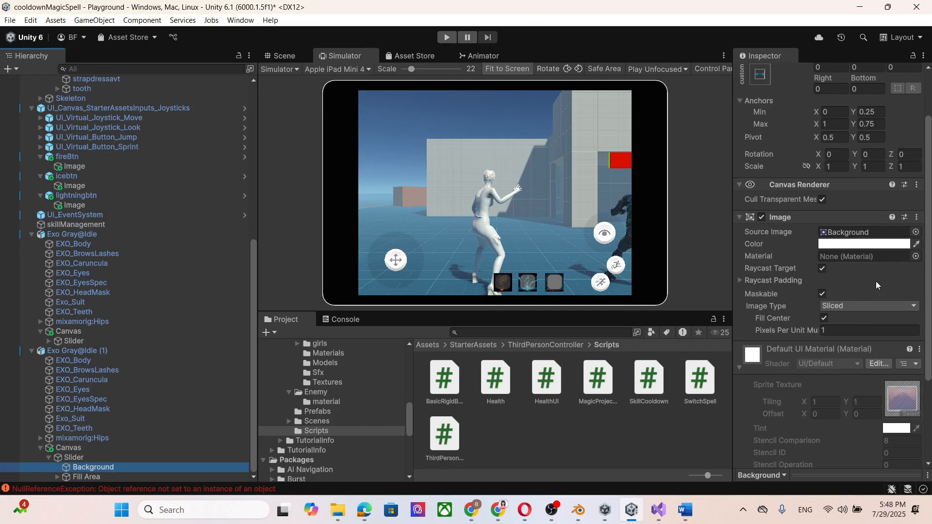
left_click(877, 244)
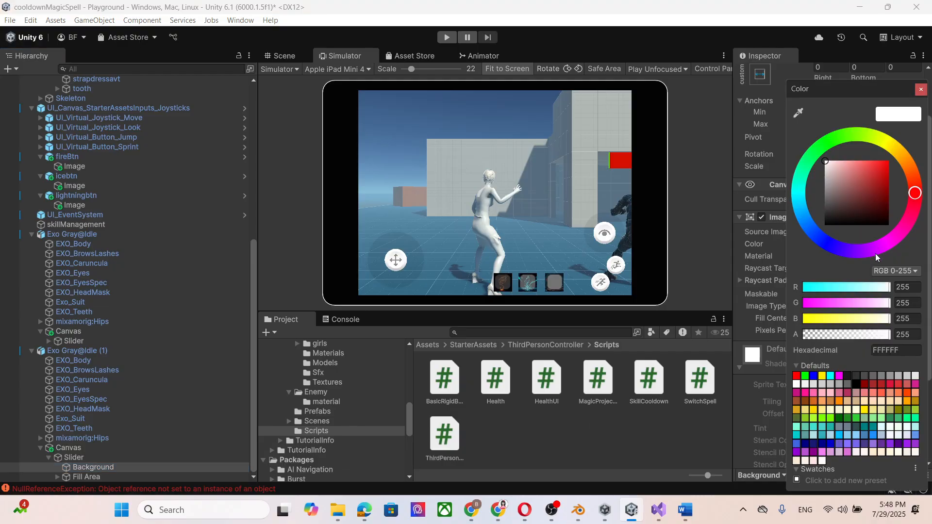
left_click_drag(887, 200, 897, 154)
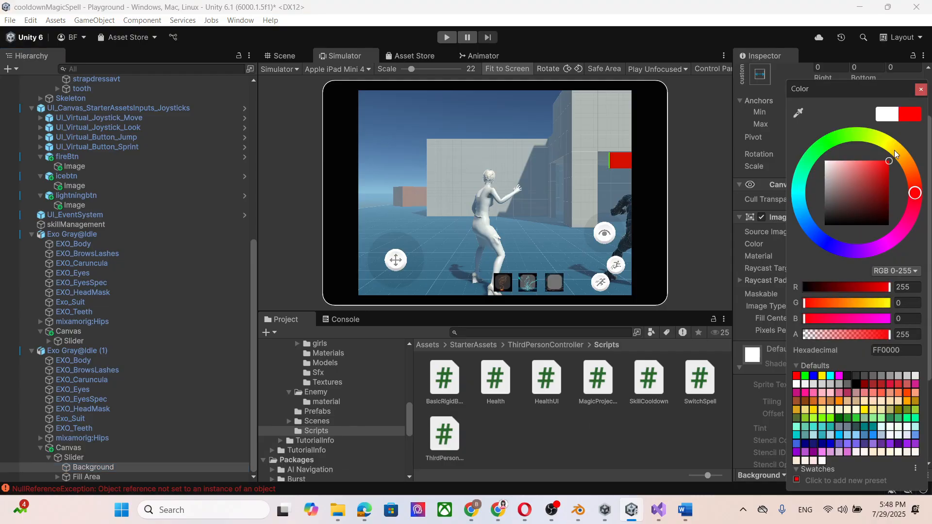
left_click(922, 90)
Set the image color of the Fill under the same Slider's Fill Area to green (46FF00).
left_click(115, 478)
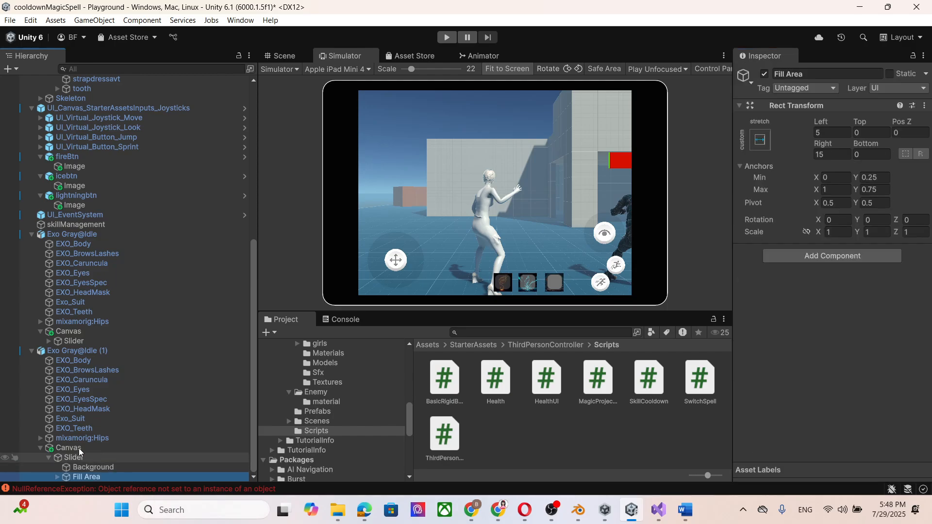
left_click(57, 477)
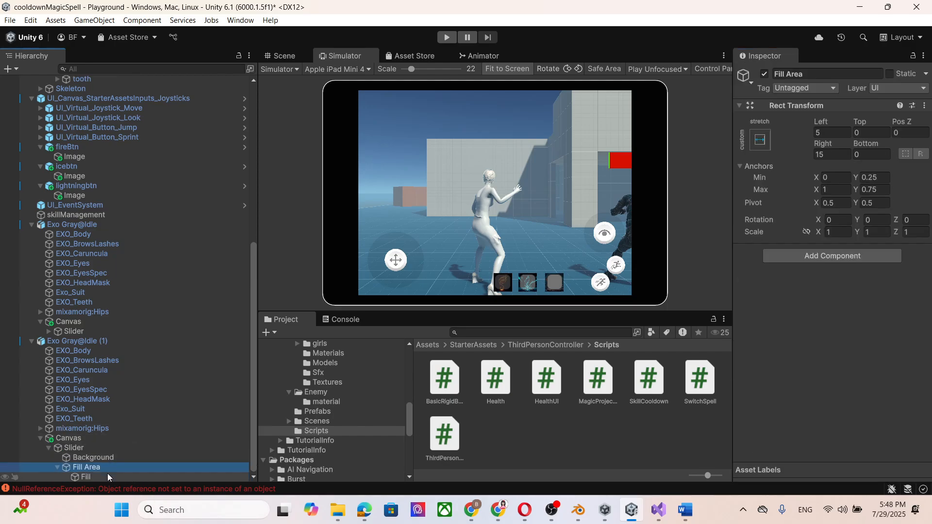
left_click(108, 477)
left_click(865, 322)
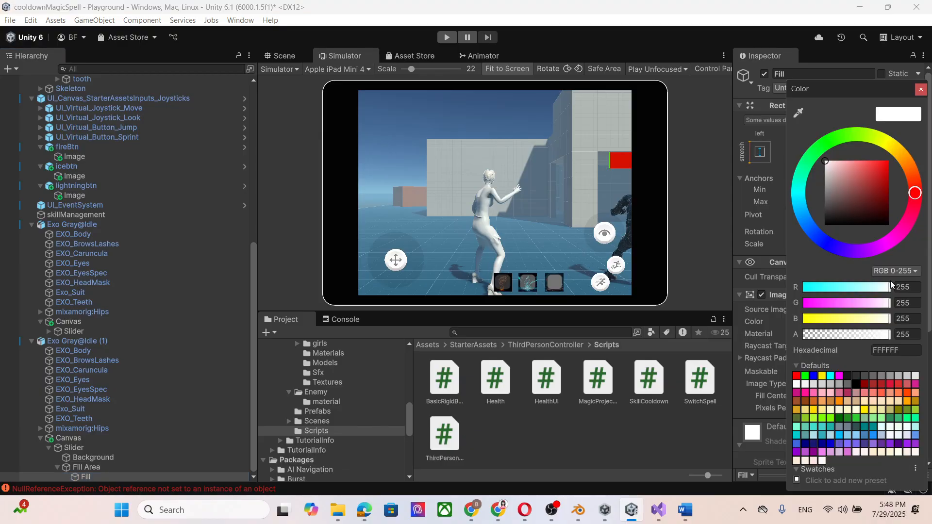
left_click(844, 136)
left_click(889, 162)
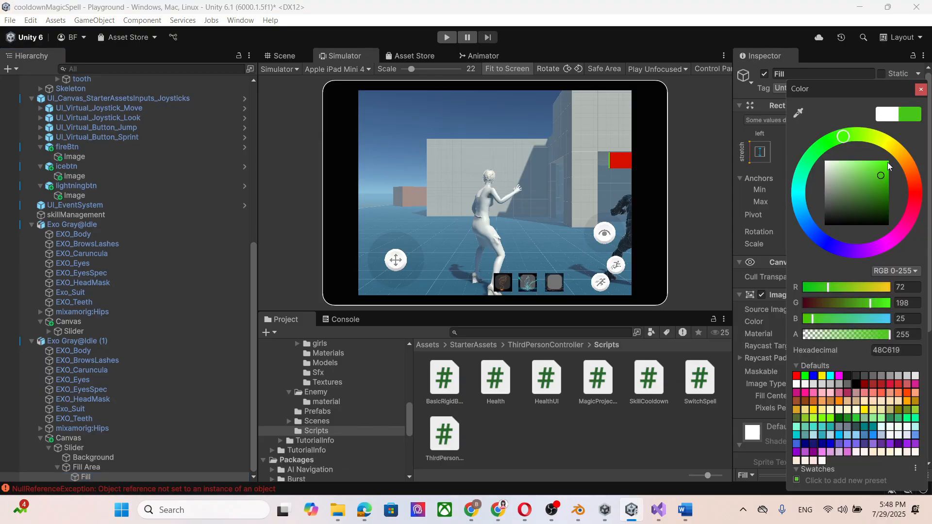
left_click(921, 90)
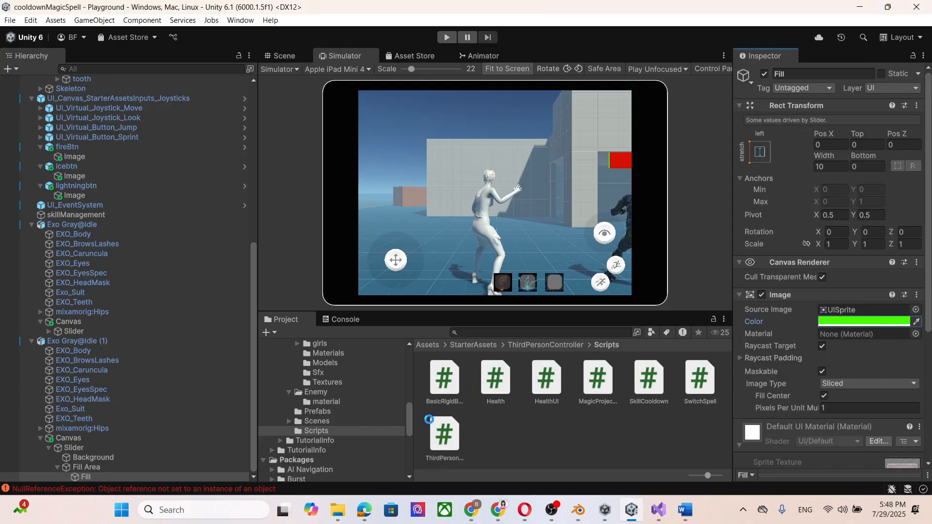
Trace the console's NullReferenceException to its object, remove the Skill Cooldown script from icebtn and clear the console.
left_click(338, 322)
left_click(373, 354)
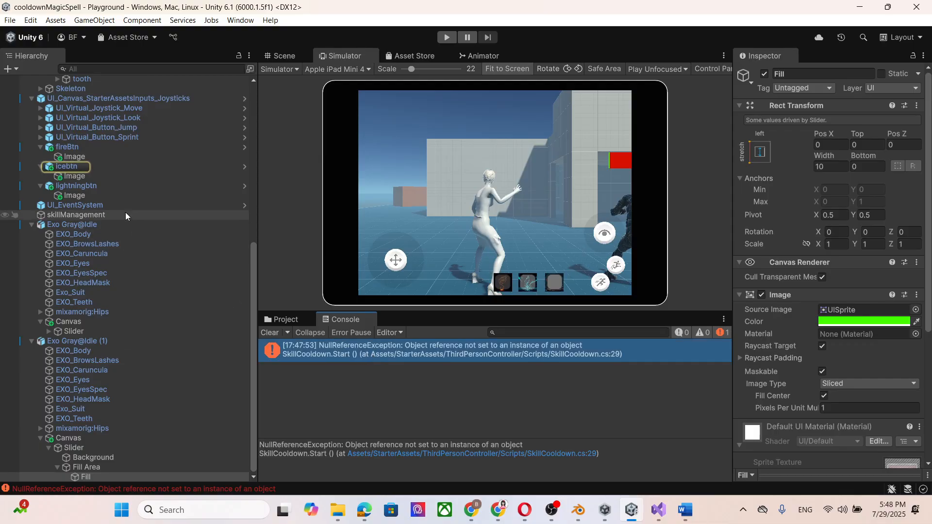
left_click(66, 166)
scroll(907, 357, "down", 8)
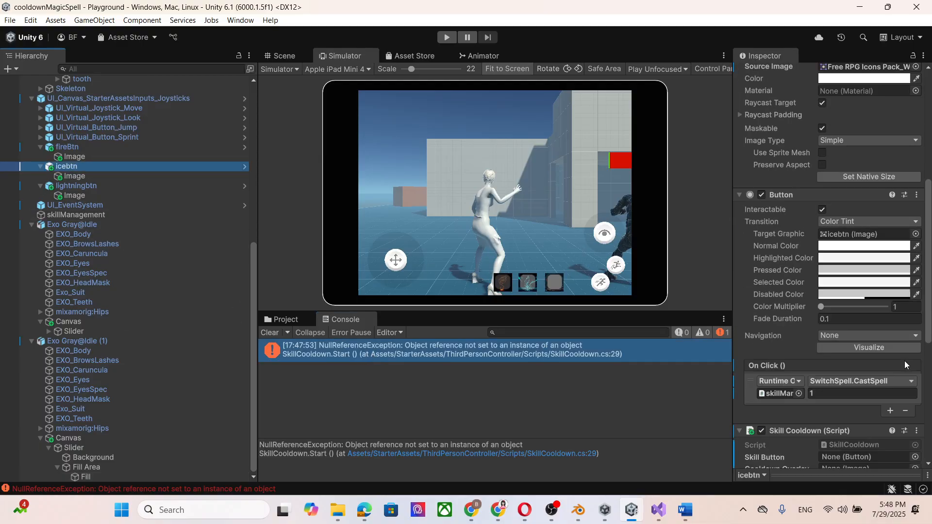
left_click(917, 299)
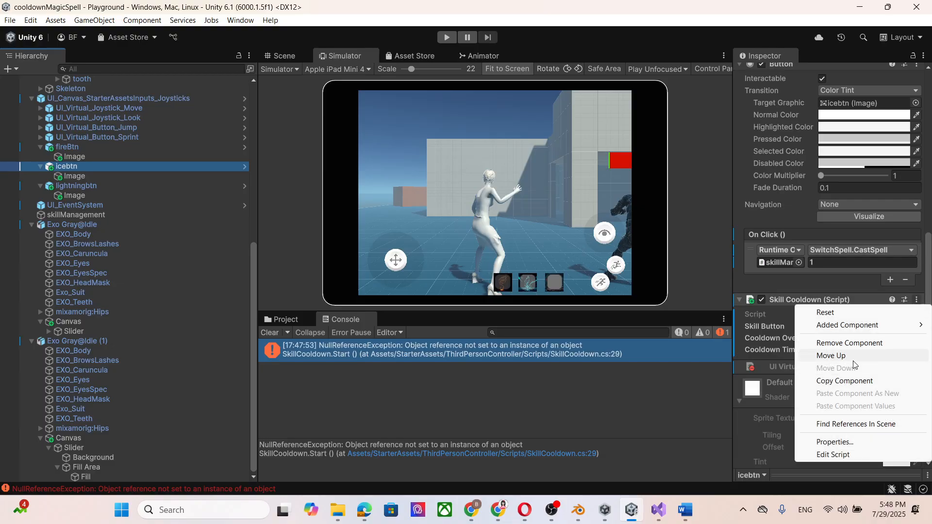
left_click(850, 343)
left_click(119, 157)
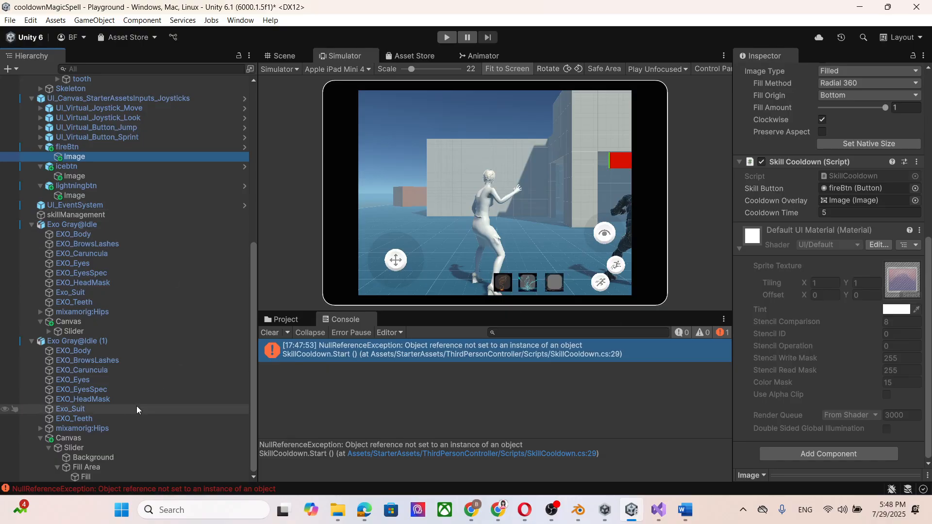
left_click(270, 333)
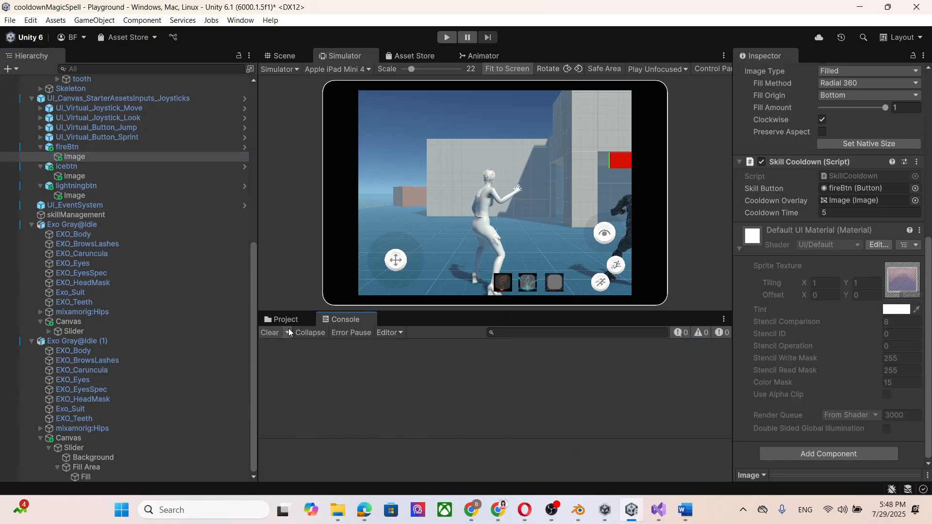
Switch to Chrome and read the tutorial's instructions for coloring the slider and attaching HealthUI.cs to the canvas.
left_click(99, 438)
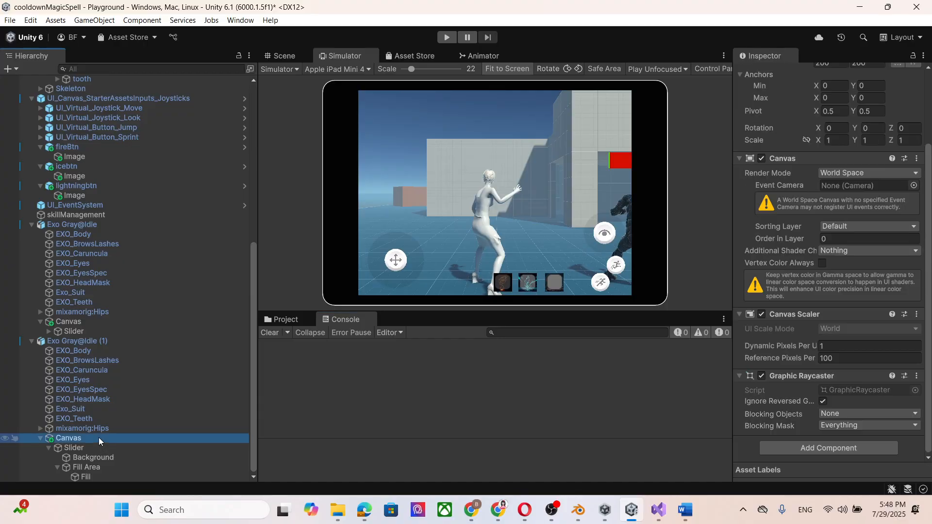
left_click(293, 320)
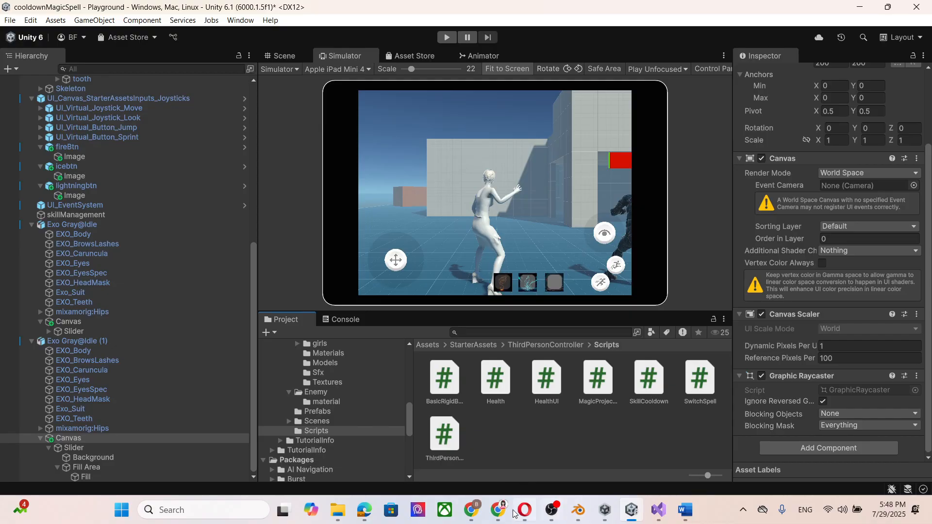
left_click(470, 510)
scroll(474, 279, "down", 20)
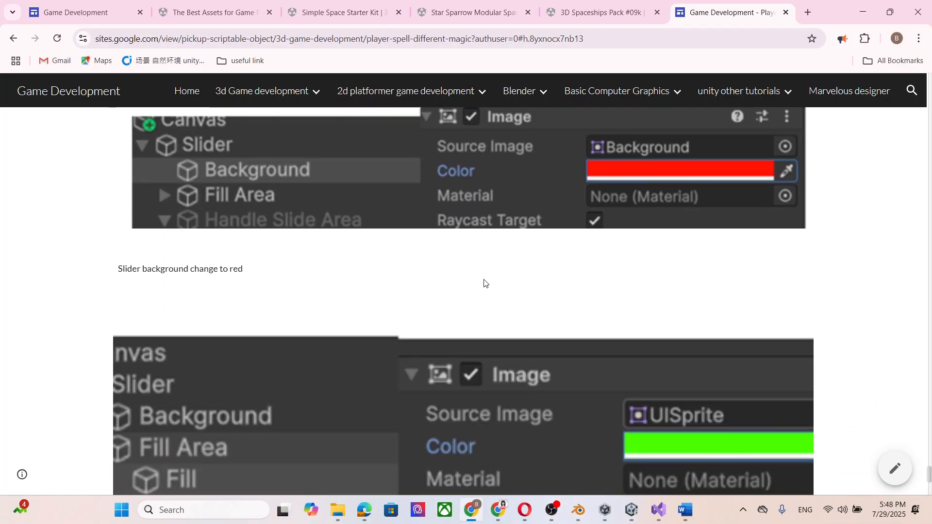
scroll(544, 293, "down", 2)
scroll(370, 303, "up", 2)
scroll(227, 319, "down", 2)
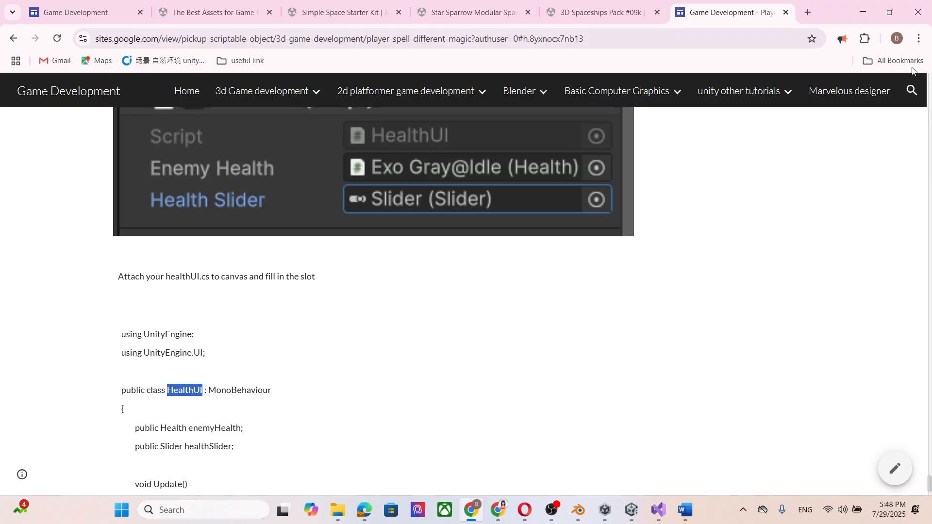
Switch to Unity and delete the HealthUI script from the ThirdPersonController Scripts folder.
left_click(863, 13)
left_click(498, 386)
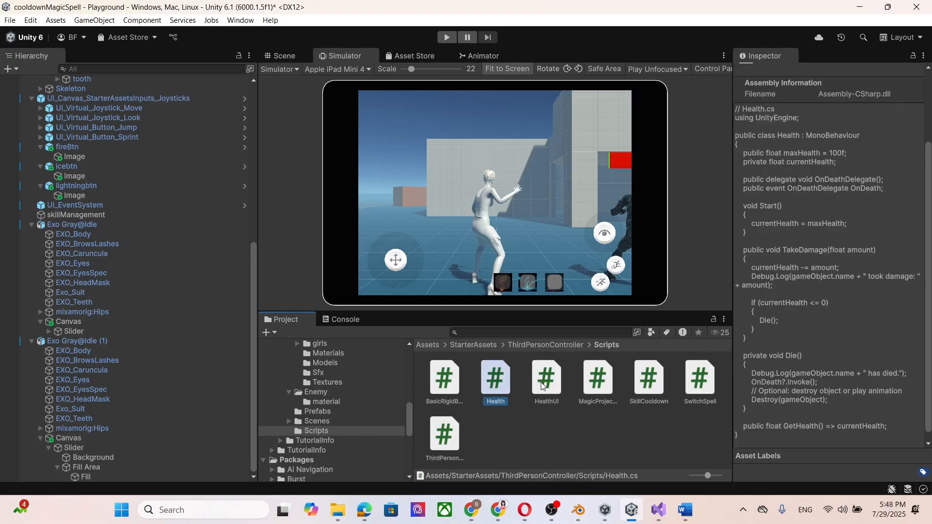
left_click(541, 382)
key("Delete")
left_click(513, 275)
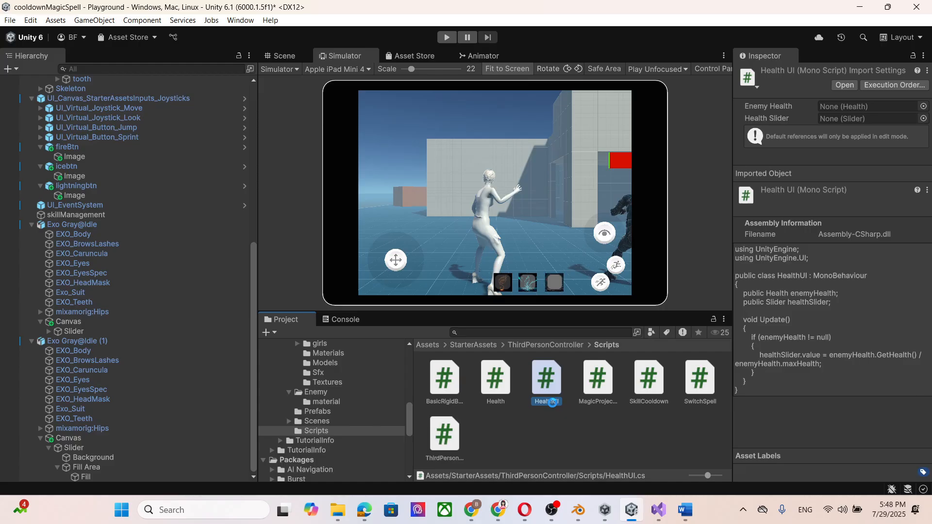
Create a MonoBehaviour script named HealthUI in the ThirdPersonController Scripts folder and open it for editing.
right_click(489, 441)
mouse_move(545, 141)
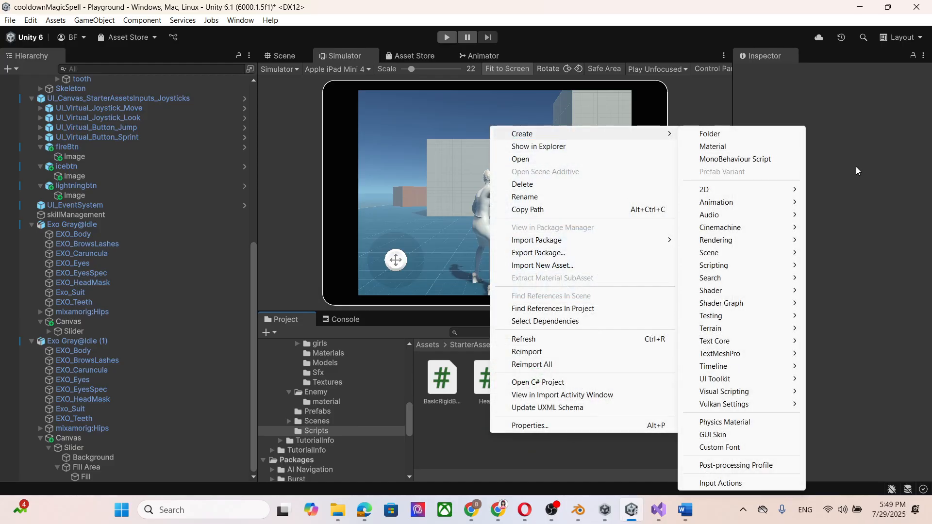
mouse_move(742, 266)
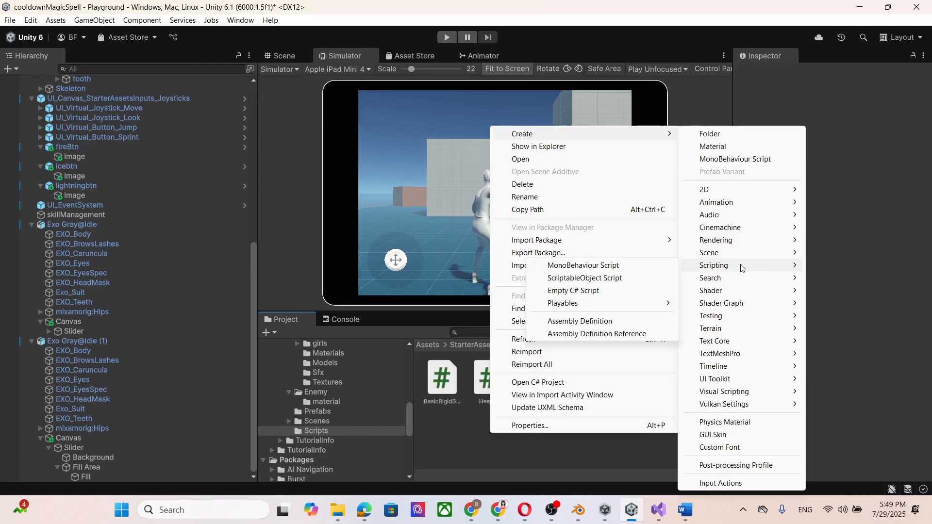
left_click(635, 269)
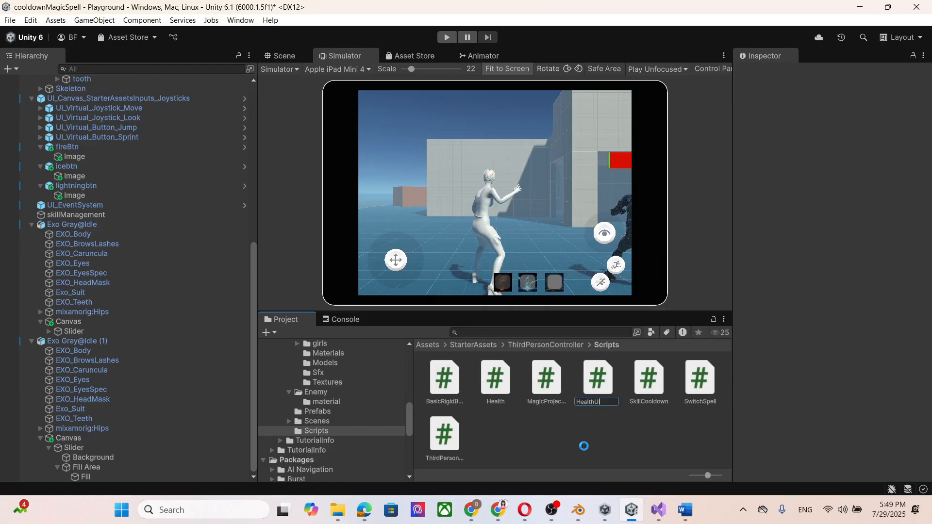
type("HealthUI")
key("Return")
double_click(547, 380)
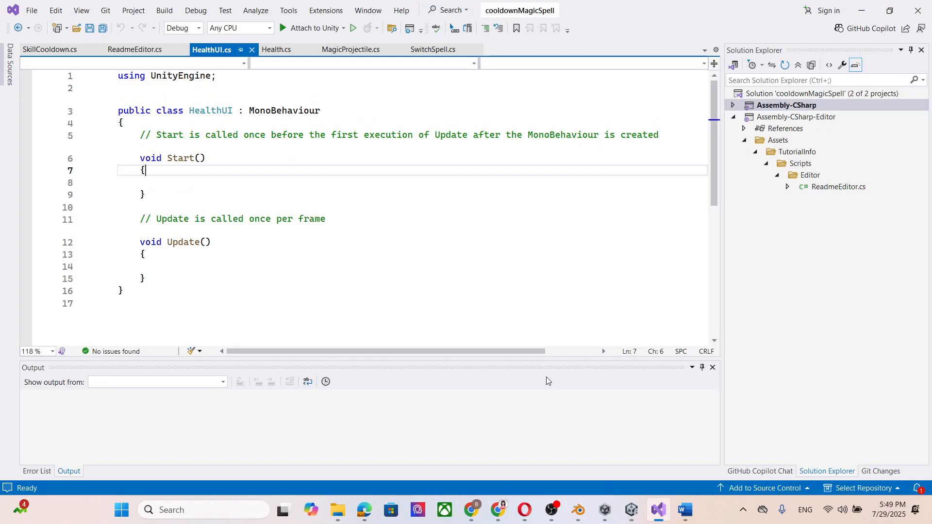
Switch to Chrome and copy the full HealthUI class code from the tutorial page.
left_click(471, 510)
left_click(271, 371)
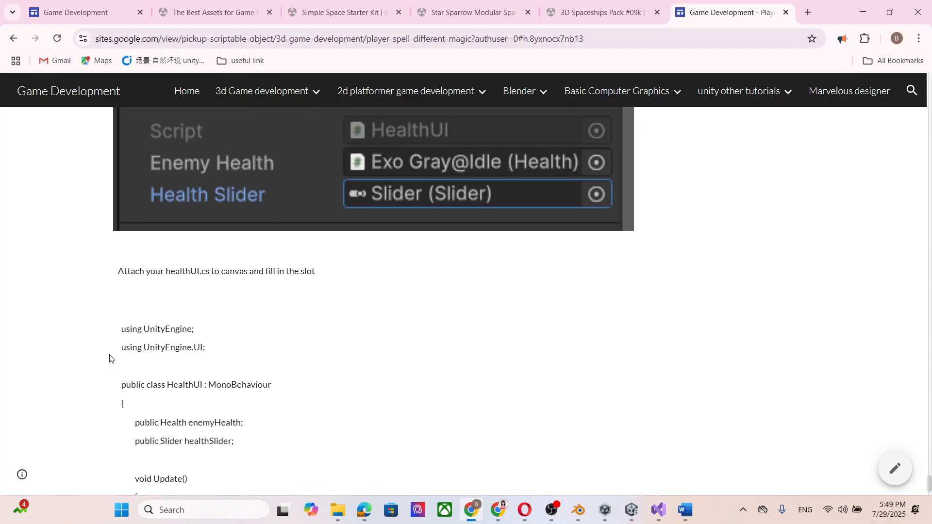
scroll(114, 311, "down", 2)
mouse_move(125, 214)
left_mouse_down()
mouse_move(202, 249)
mouse_move(238, 242)
mouse_move(239, 428)
left_mouse_up()
key("ctrl+c")
scroll(219, 243, "down", 1)
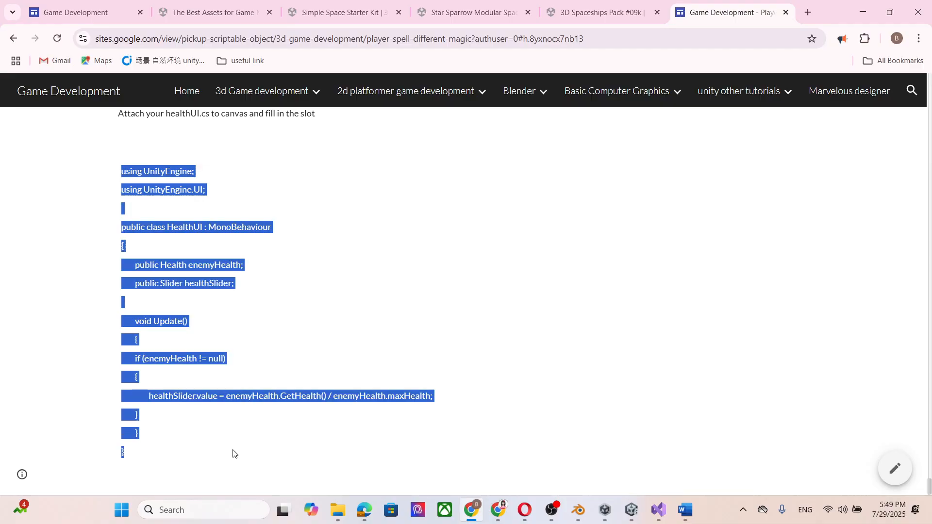
left_click(863, 12)
Replace the whole contents of HealthUI.cs in Visual Studio with the copied code and save the file.
left_click(266, 267)
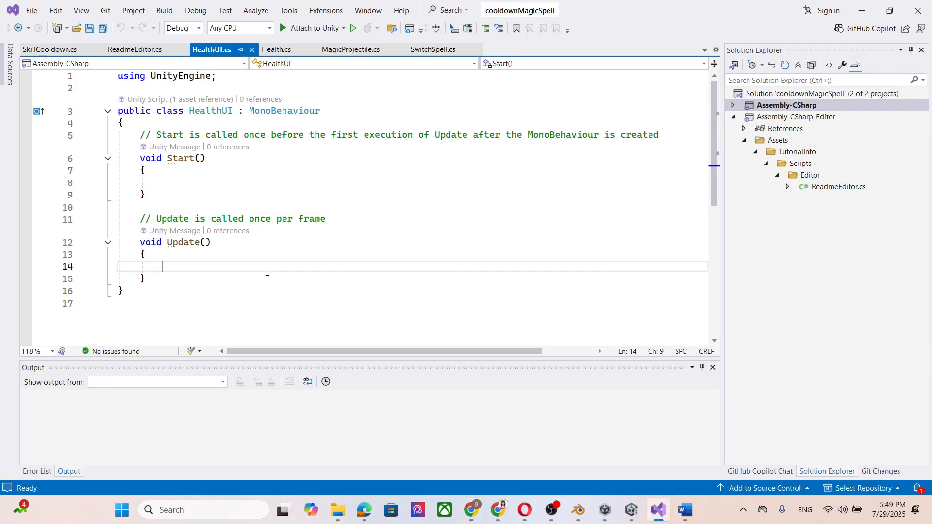
key("ctrl+a")
key("ctrl+v")
scroll(243, 112, "up", 3)
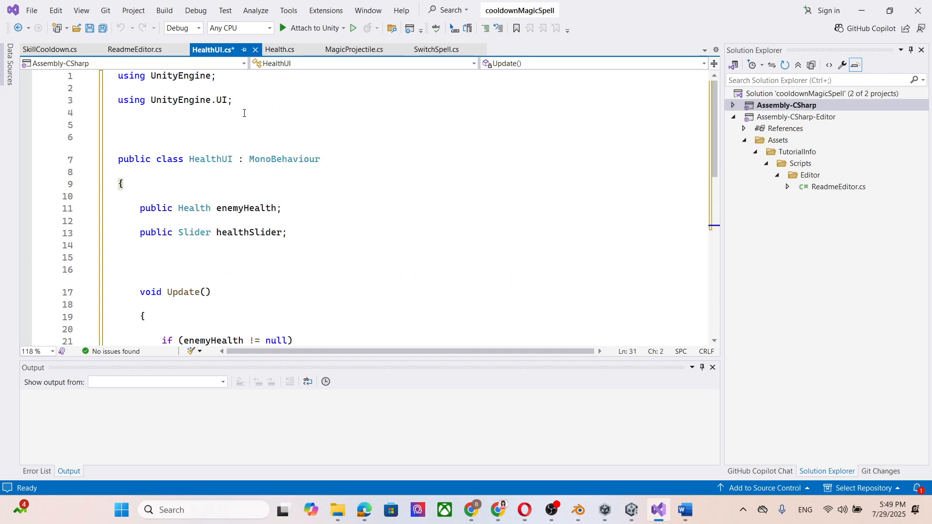
left_click(191, 100)
left_click_drag(233, 100, 118, 100)
key("ctrl+s")
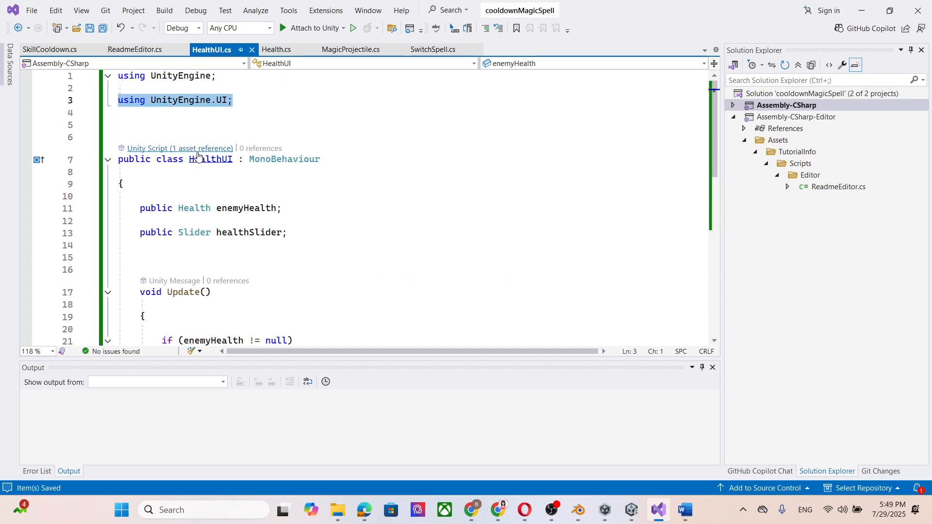
Review the enemyHealth and healthSlider fields and the Update method's slider value calculation in HealthUI.cs.
left_click(300, 195)
mouse_move(283, 208)
left_mouse_down()
mouse_move(121, 209)
mouse_move(133, 204)
left_mouse_up()
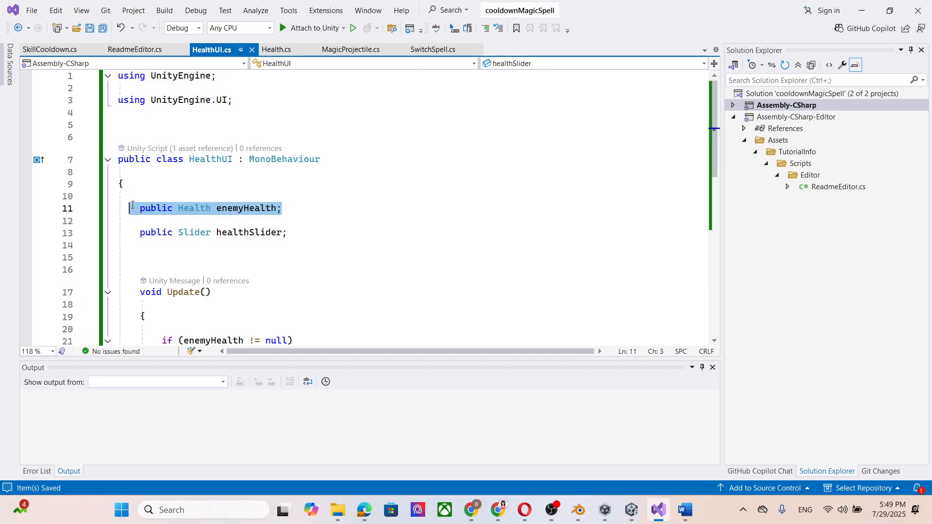
scroll(229, 180, "down", 1)
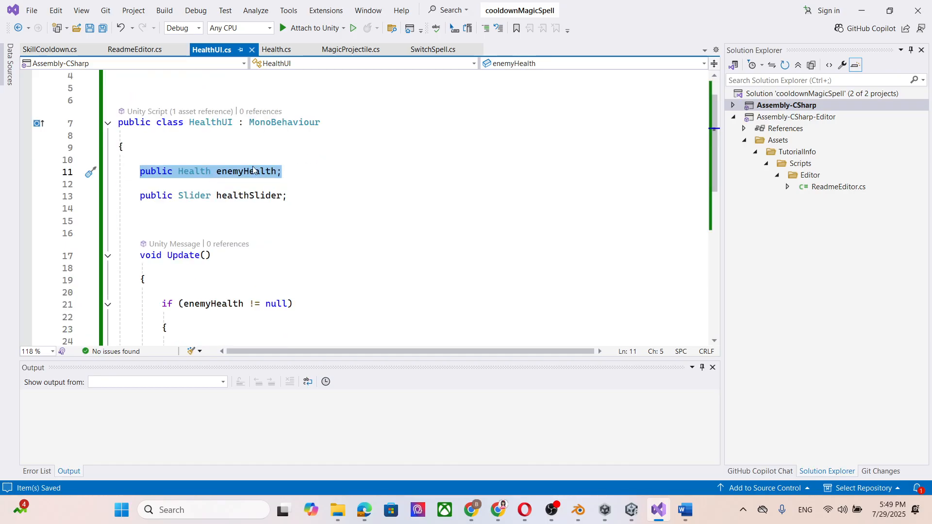
scroll(206, 164, "down", 1)
left_click_drag(289, 160, 152, 161)
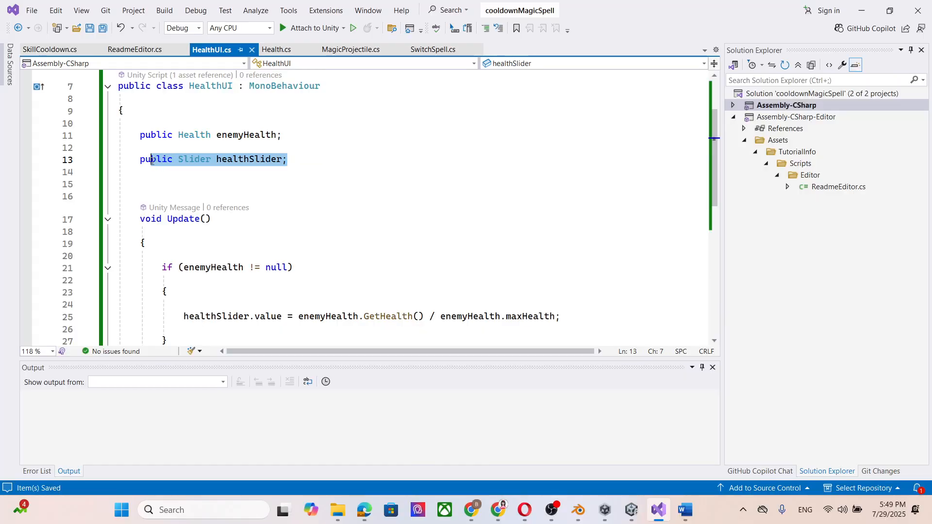
scroll(332, 176, "down", 2)
left_click(275, 248)
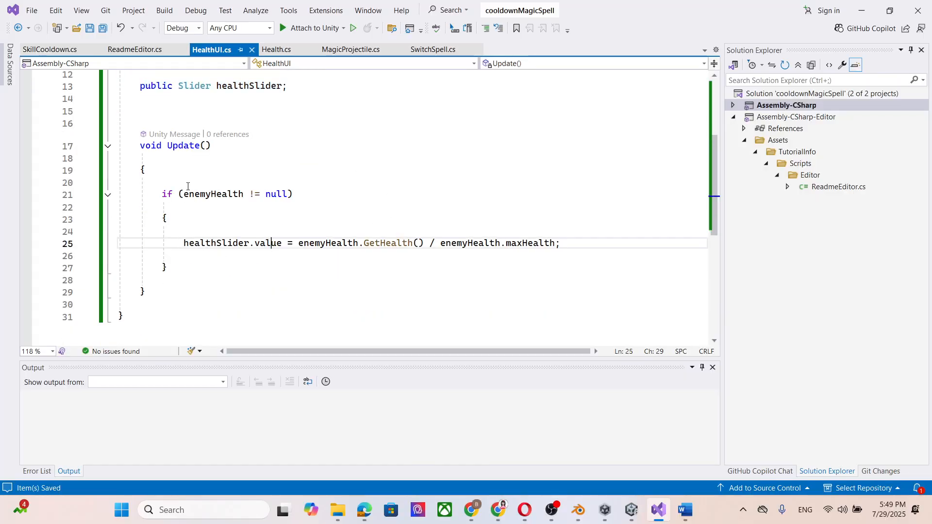
left_click(199, 194)
left_click(400, 246)
left_click(542, 245)
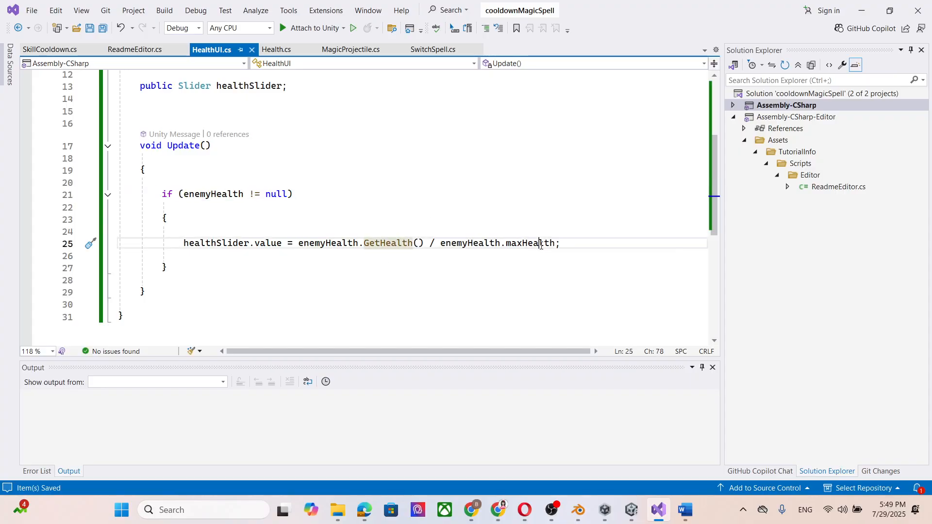
left_click_drag(283, 243, 183, 243)
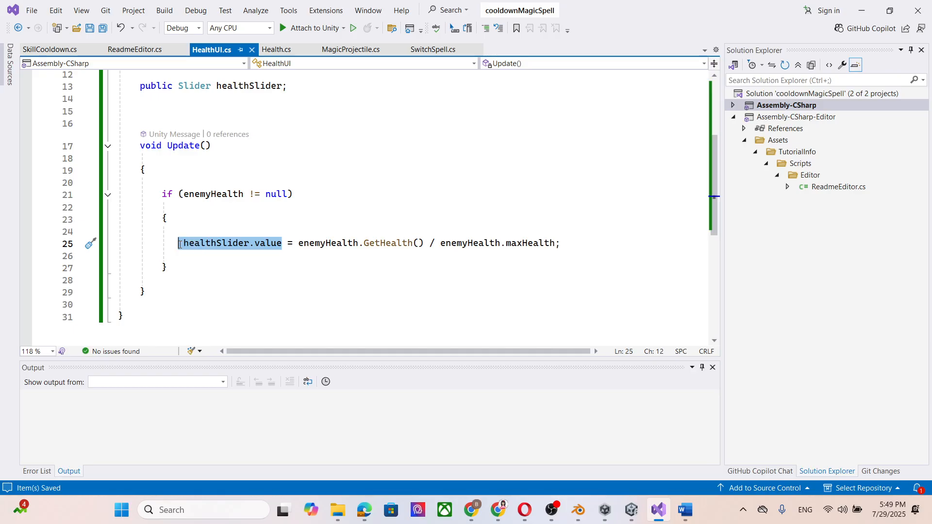
left_click(317, 285)
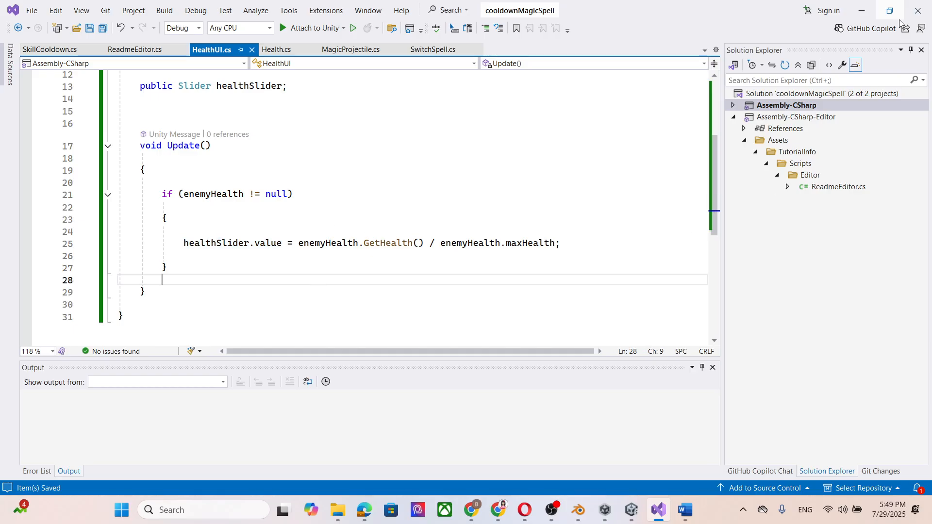
Switch to Unity, attach HealthUI to the Canvas under Exo Gray@Idle (1), and assign that enemy as its Enemy Health.
left_click(863, 11)
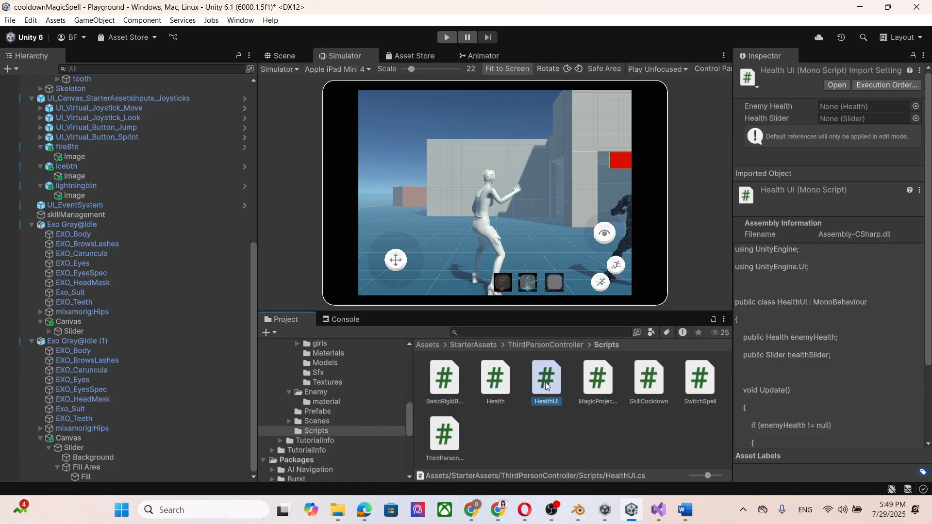
left_click(81, 438)
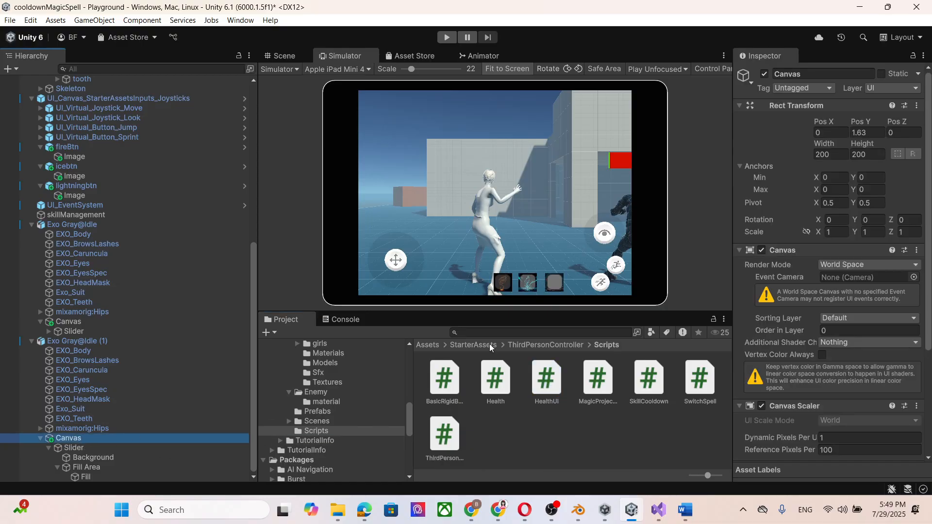
left_click(64, 321)
left_click(94, 440)
scroll(860, 337, "down", 3)
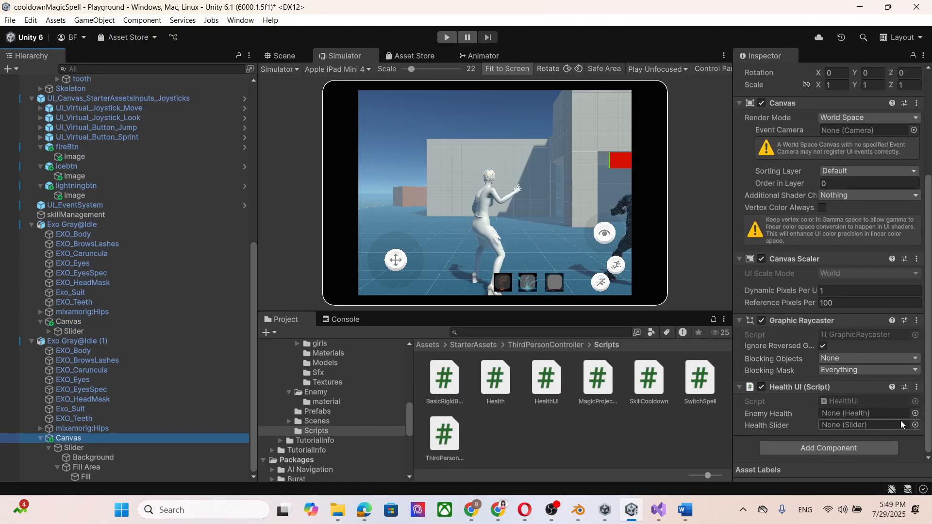
mouse_move(75, 340)
left_mouse_down()
mouse_move(839, 425)
mouse_move(852, 415)
left_mouse_up()
Assign Exo Gray@Idle as the Enemy Health of the Health UI component on its own Canvas.
left_click(102, 223)
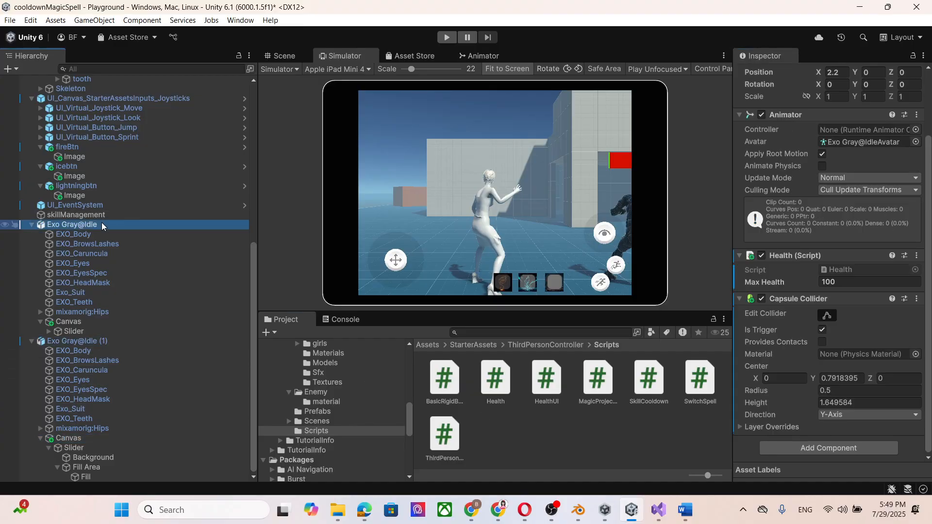
left_click(79, 324)
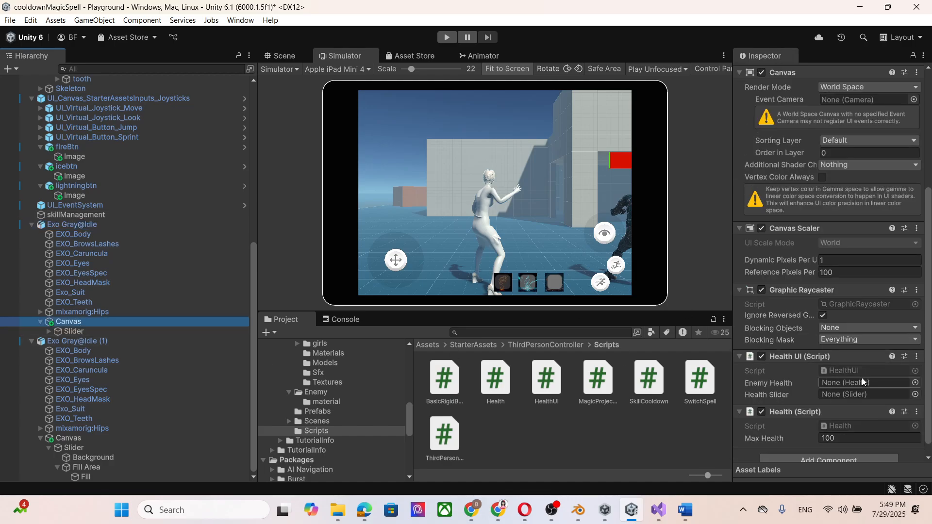
scroll(862, 378, "down", 1)
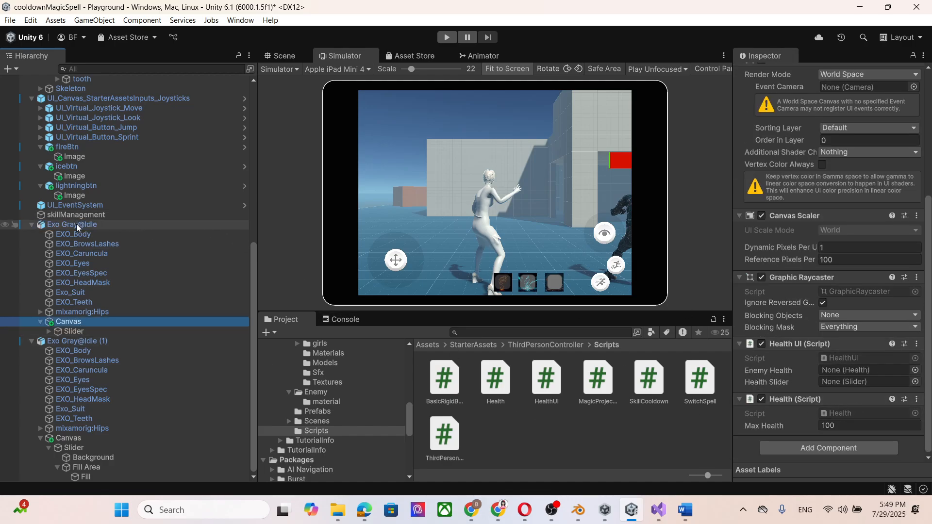
mouse_move(77, 223)
left_mouse_down()
mouse_move(825, 399)
mouse_move(853, 420)
left_mouse_up()
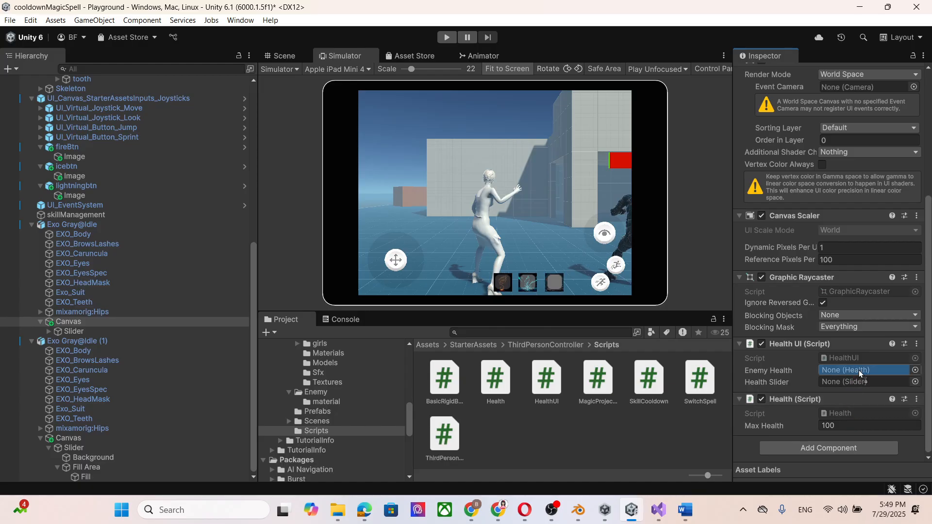
left_click_drag(859, 370, 859, 370)
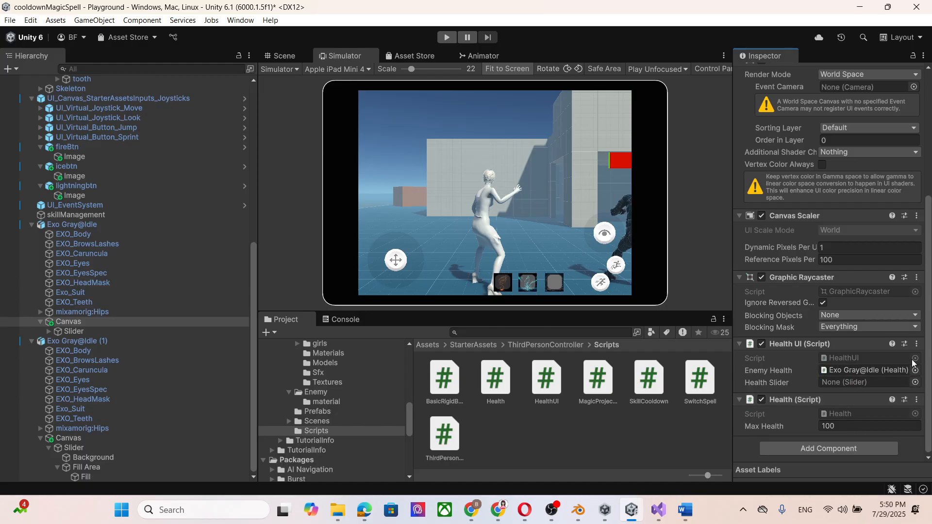
Remove the Health UI and Health components from the Canvas under Exo Gray@Idle.
left_click(917, 343)
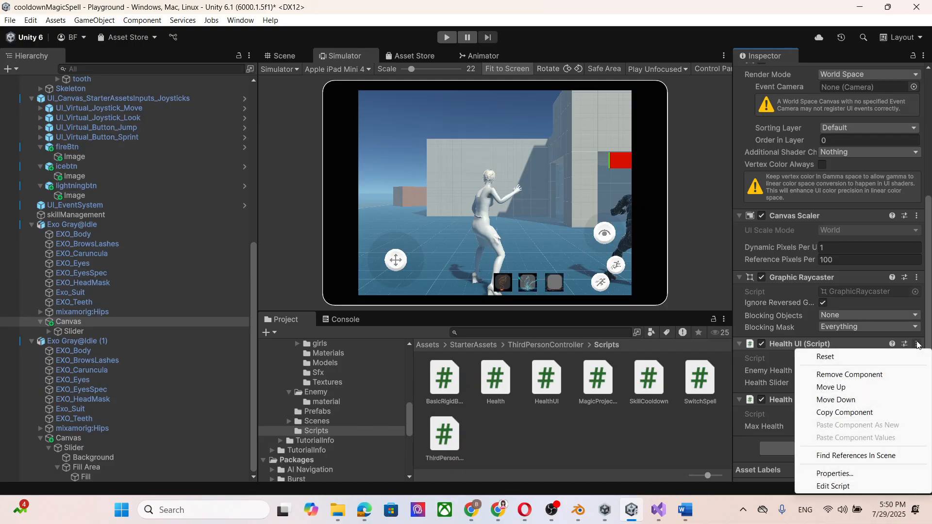
left_click(869, 376)
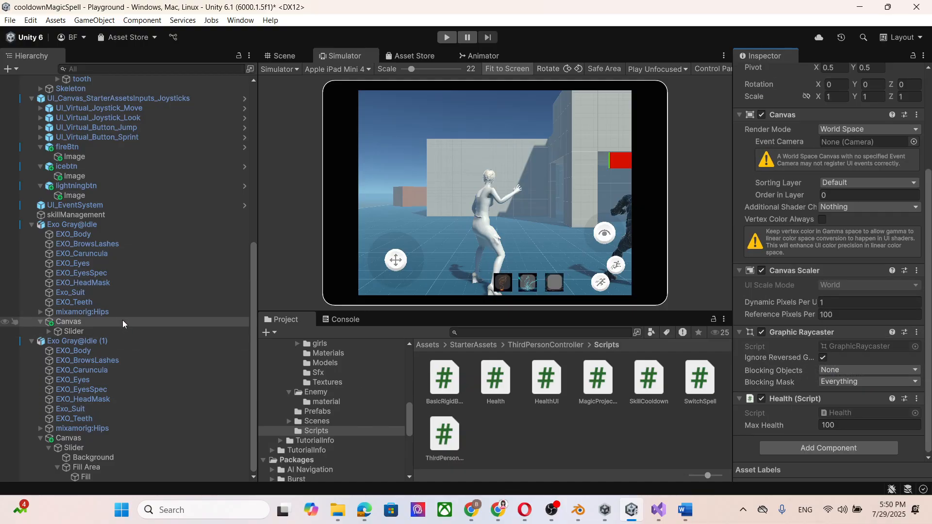
left_click(916, 399)
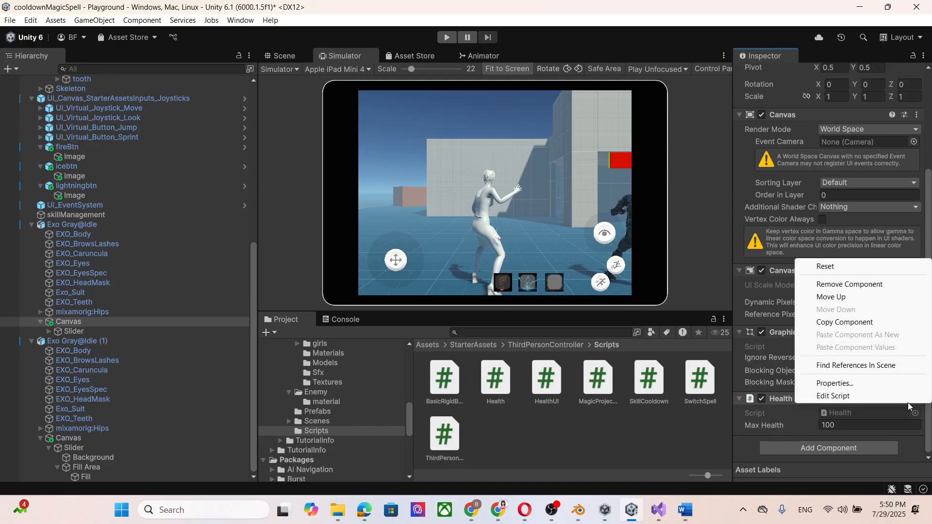
left_click(856, 285)
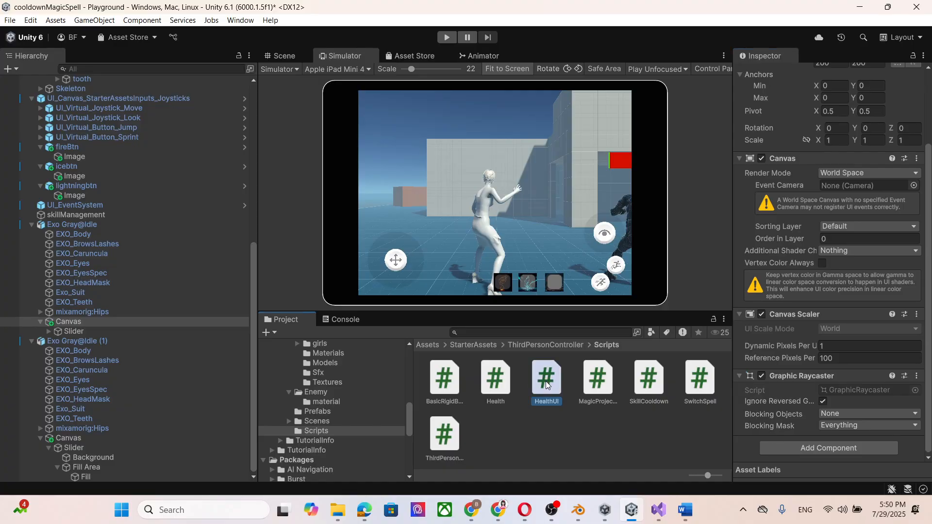
Attach HealthUI to Exo Gray@Idle's Canvas, with Exo Gray@Idle as Enemy Health and its child Slider as Health Slider.
left_click_drag(546, 385, 780, 437)
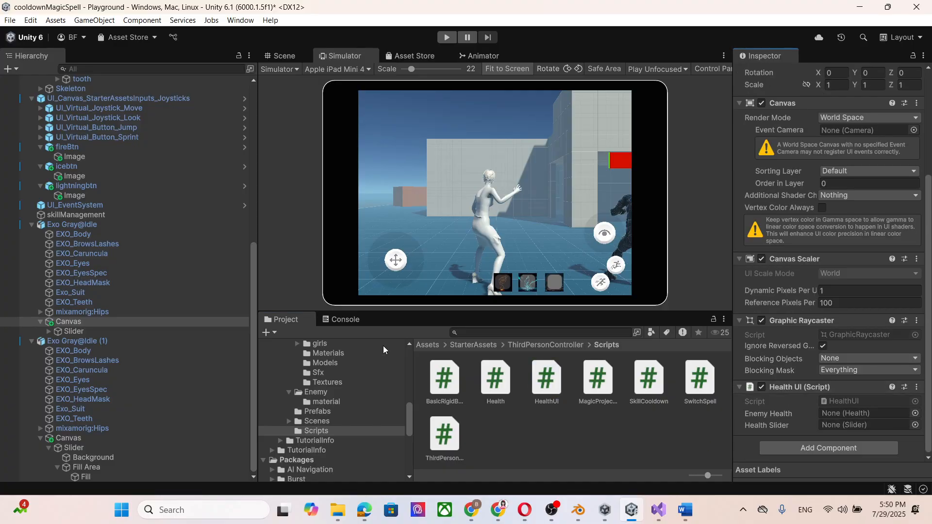
mouse_move(80, 226)
left_mouse_down()
mouse_move(873, 398)
mouse_move(870, 414)
left_mouse_up()
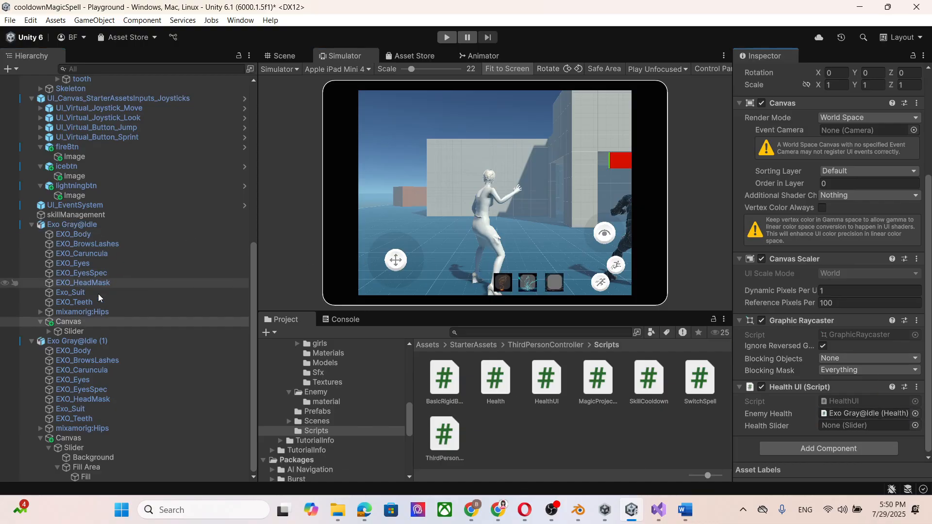
left_click_drag(76, 330, 842, 426)
Assign the Slider under Exo Gray@Idle (1) as the Health Slider of that enemy's Canvas and save the scene.
left_click(105, 341)
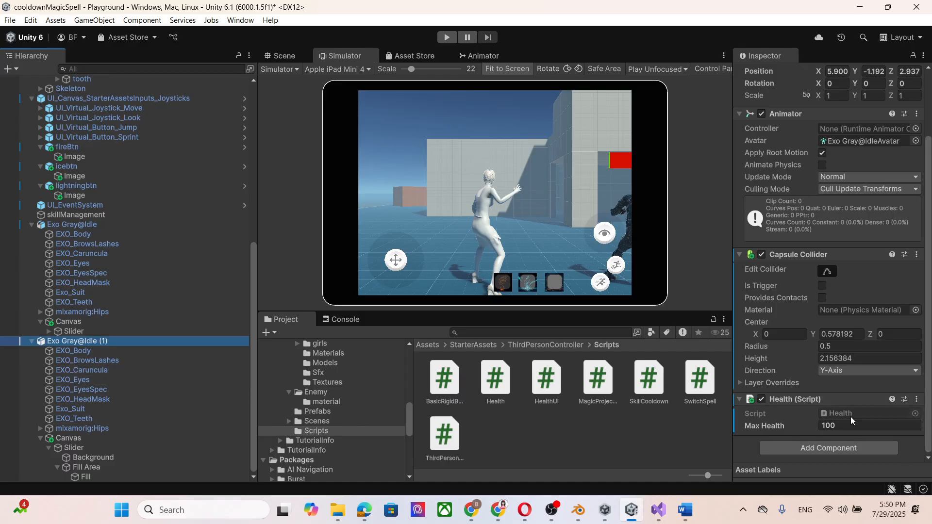
left_click(89, 437)
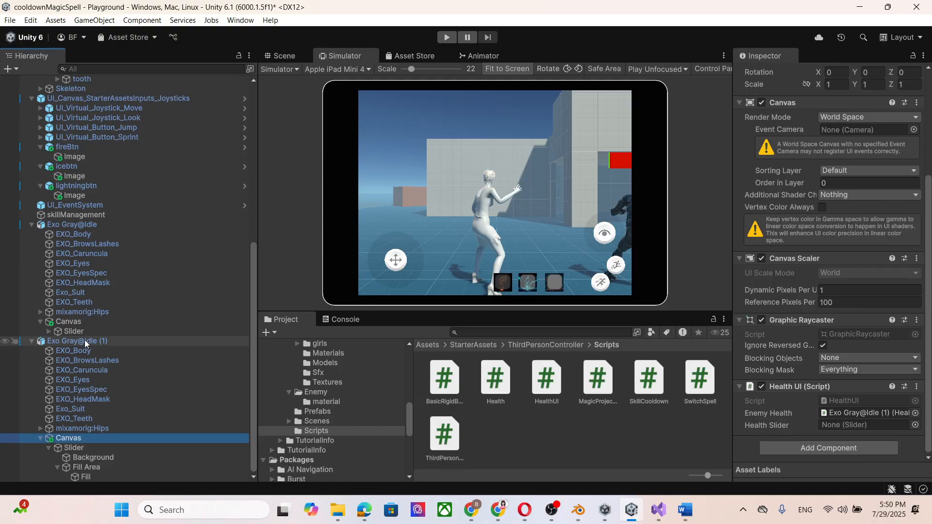
left_click_drag(76, 446, 853, 427)
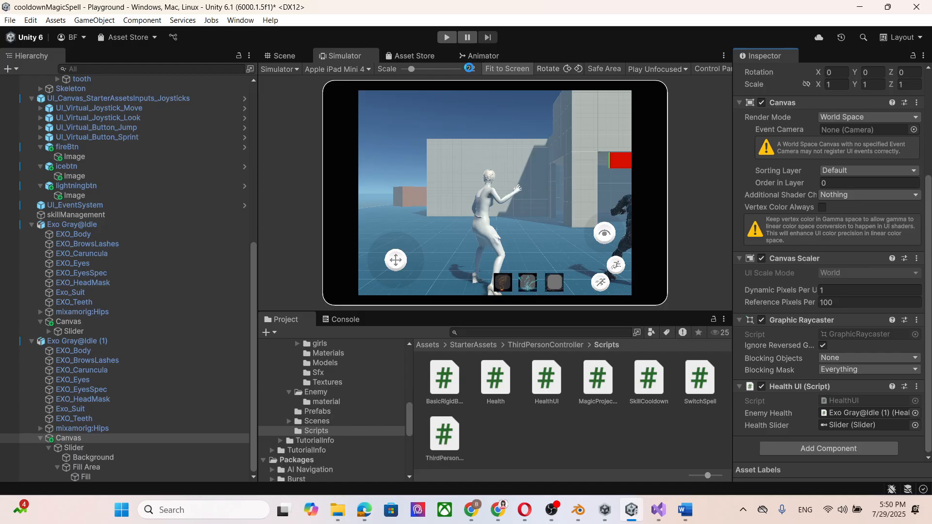
key("ctrl+s")
Play-test the scene by moving the character near the enemies and casting the fire, ice and lightning spells at them, and stop play mode.
left_click(447, 38)
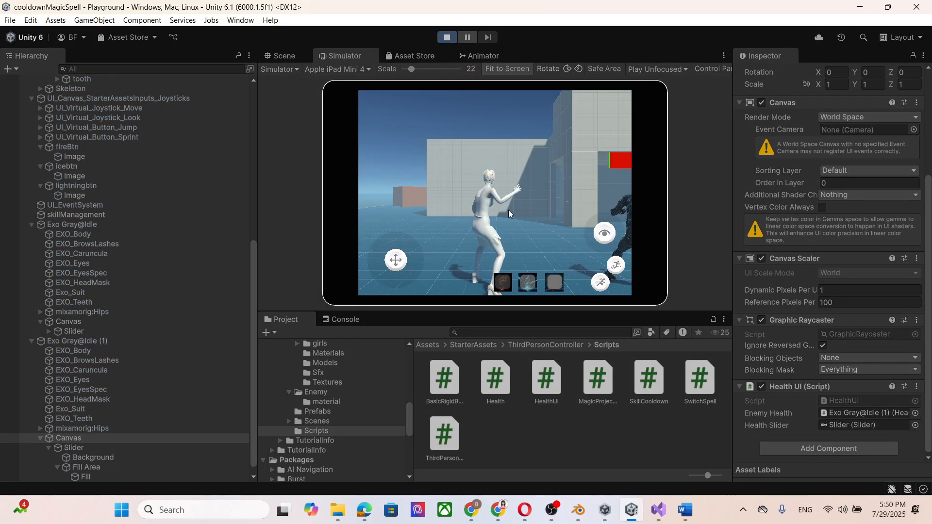
key("s")
key("d")
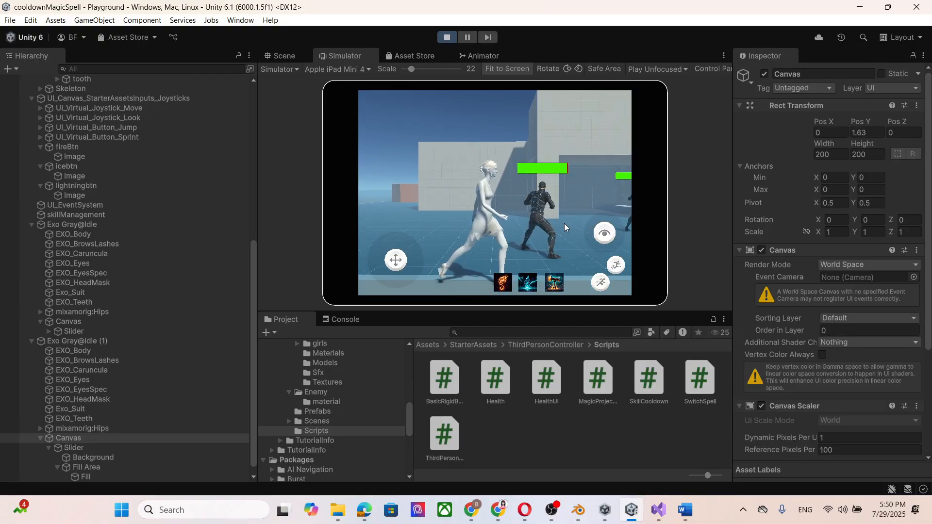
key("d")
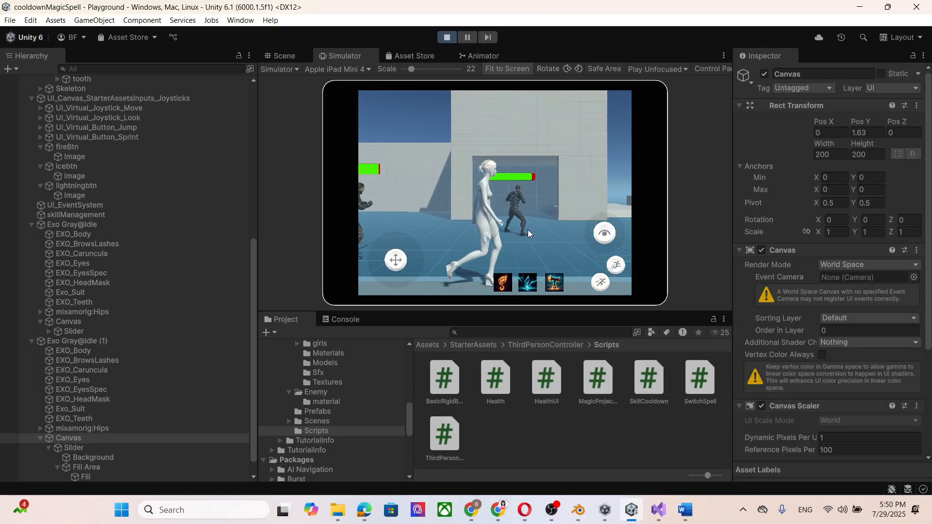
left_click(503, 284)
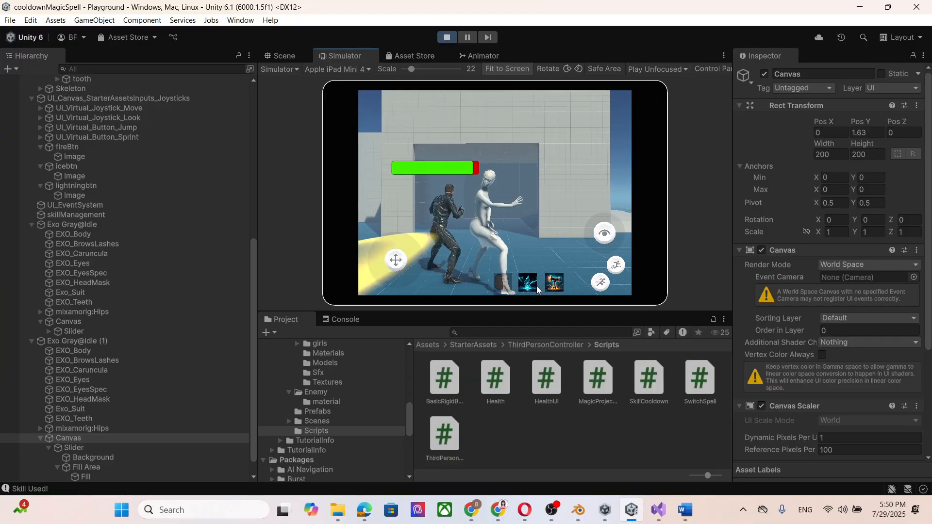
key("d")
key("a")
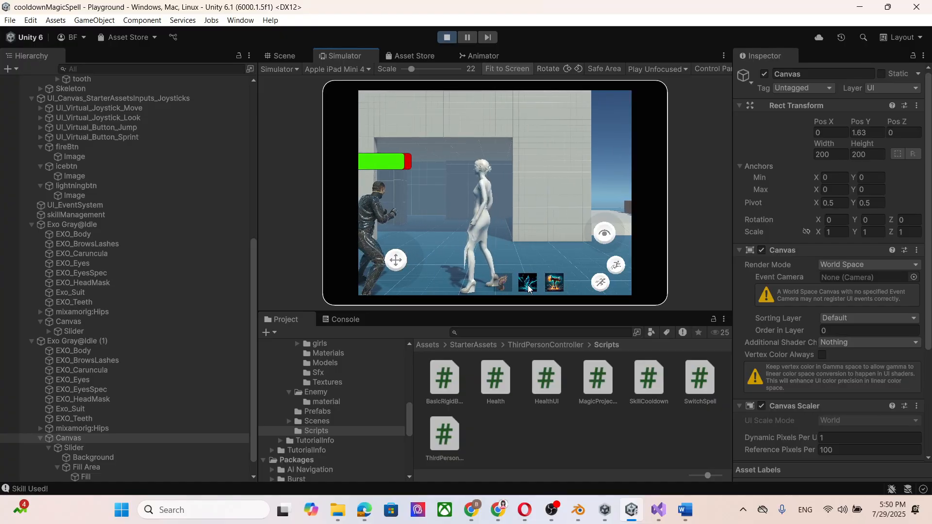
left_click(528, 285)
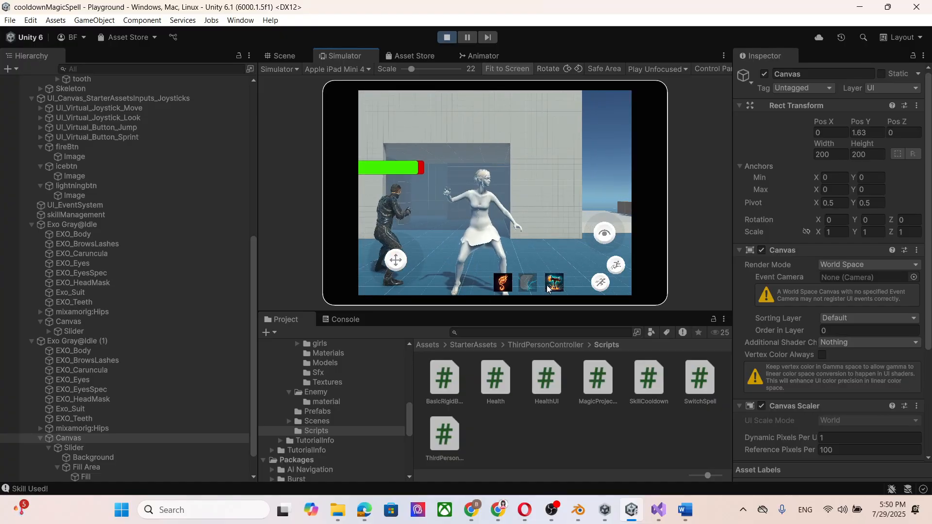
left_click(548, 288)
left_click(447, 38)
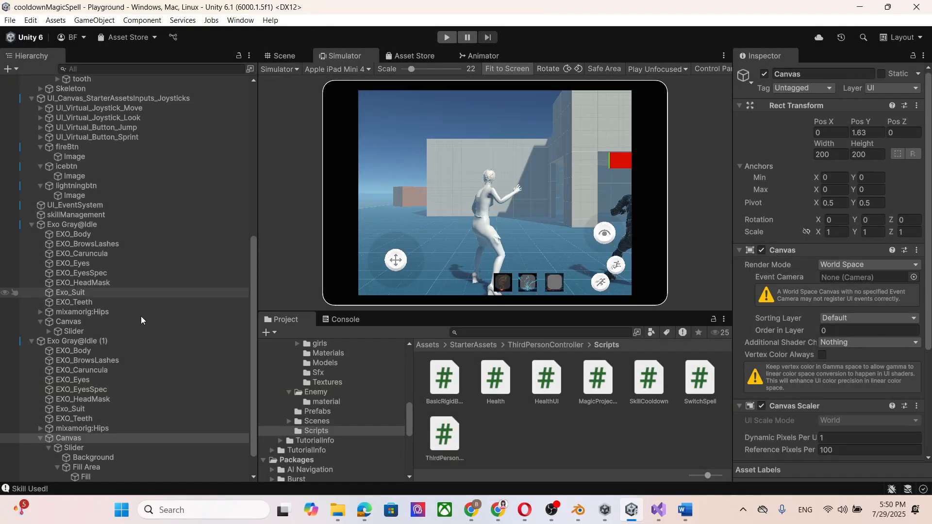
Compare the two enemies' components and enable Is Trigger on the Capsule Collider of Exo Gray@Idle (1).
left_click(120, 340)
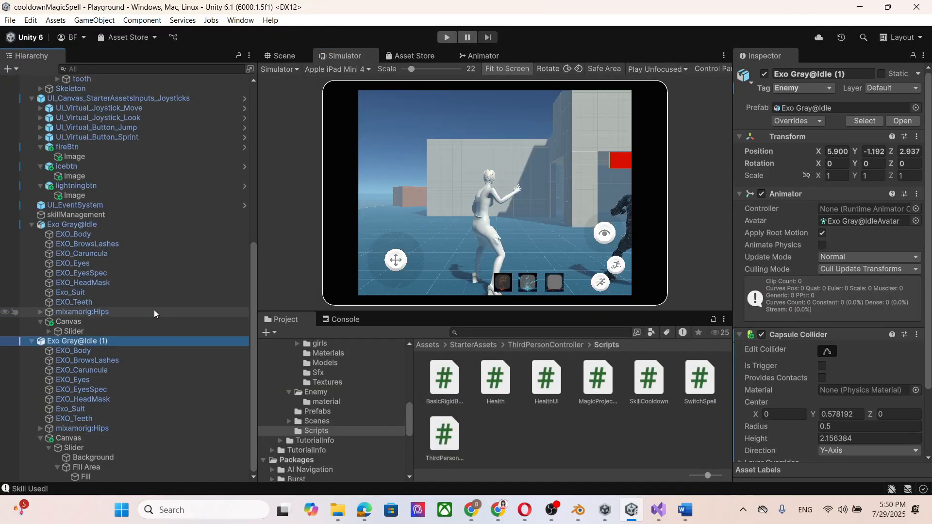
scroll(127, 292, "up", 5)
left_click(73, 334)
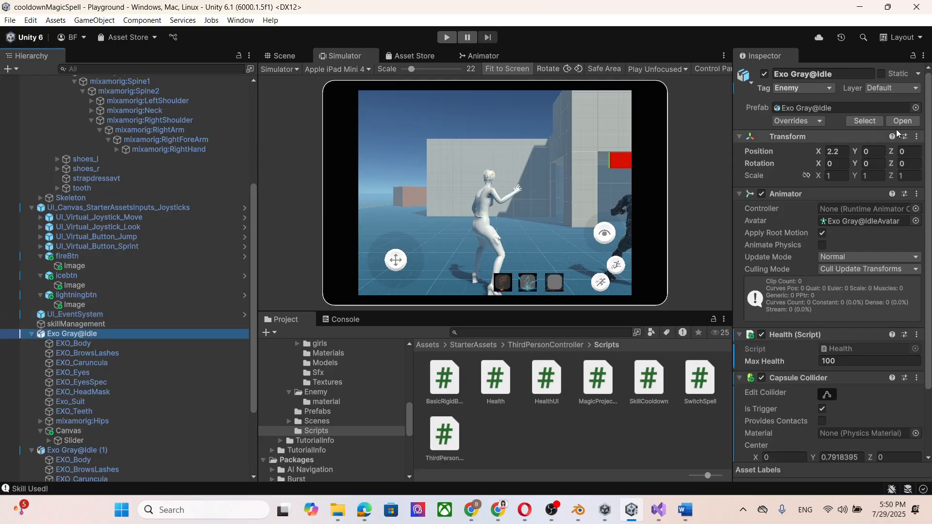
scroll(835, 174, "down", 3)
scroll(123, 320, "down", 5)
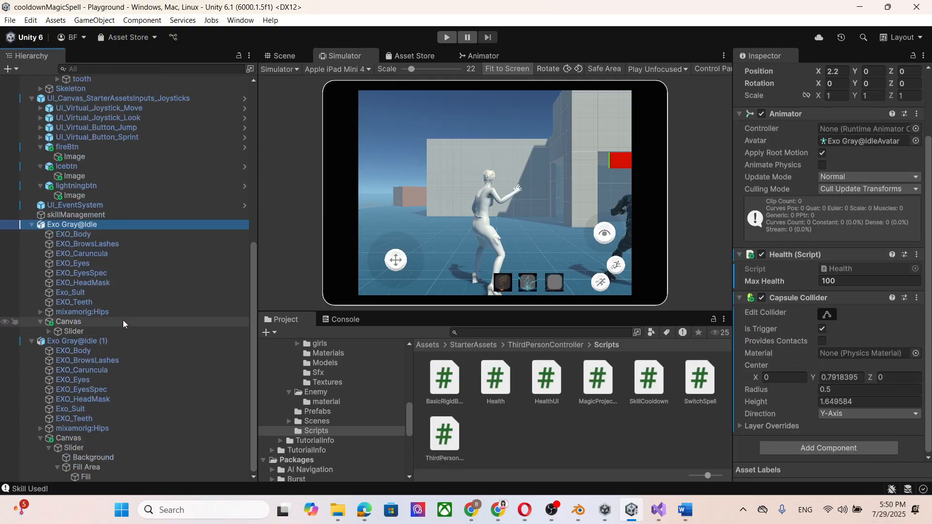
left_click(109, 341)
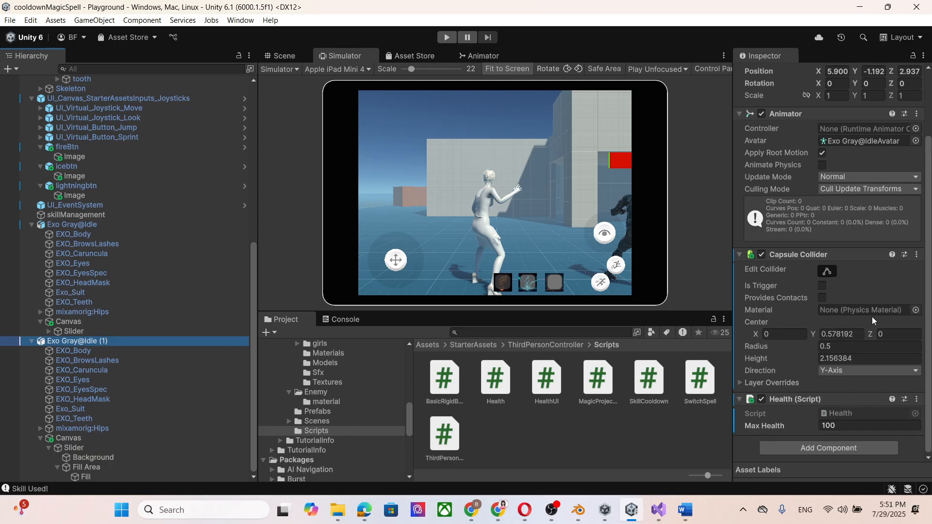
left_click(823, 285)
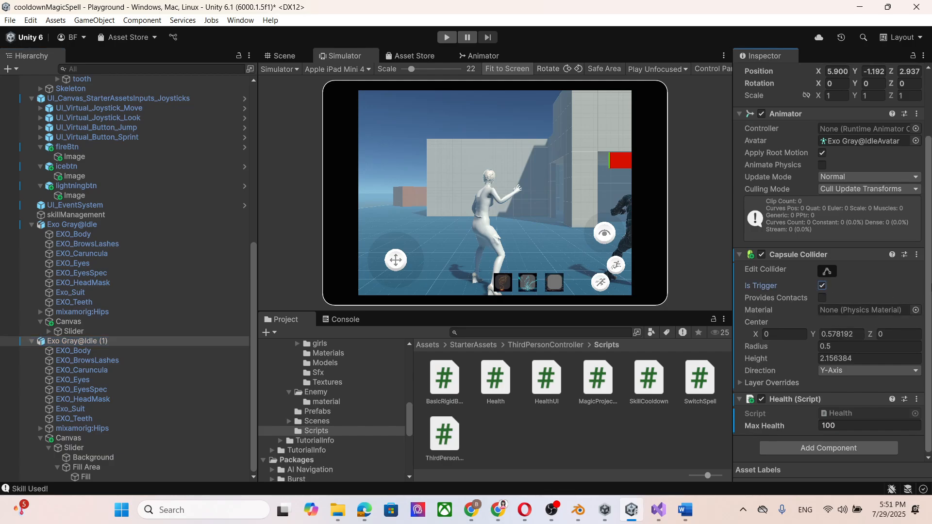
Play-test again, casting the lightning, ice and fire spells at the enemies to check their health bars, and exit play mode.
left_click(447, 37)
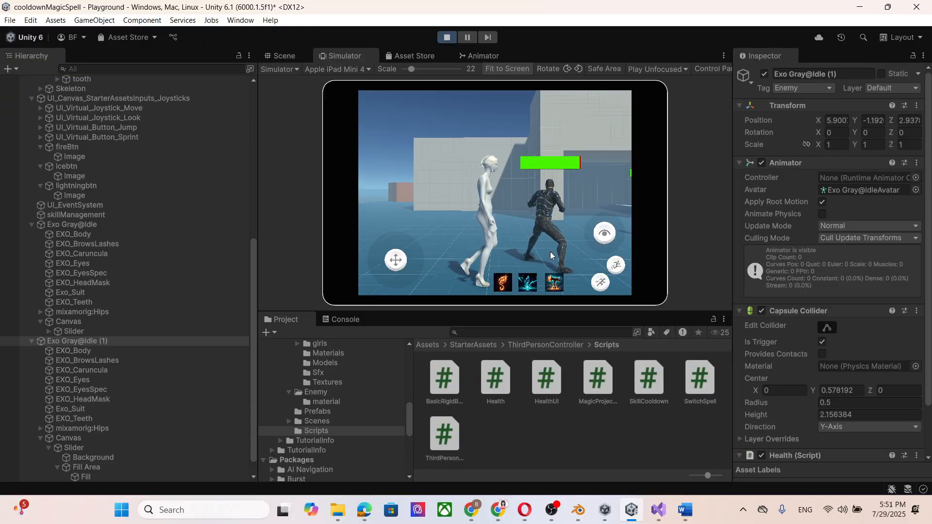
key("d")
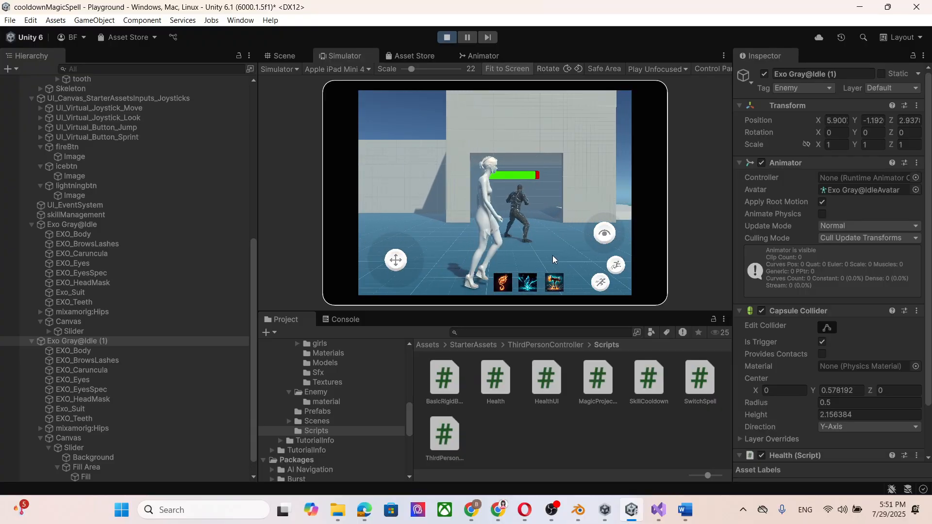
left_click(557, 286)
key("s")
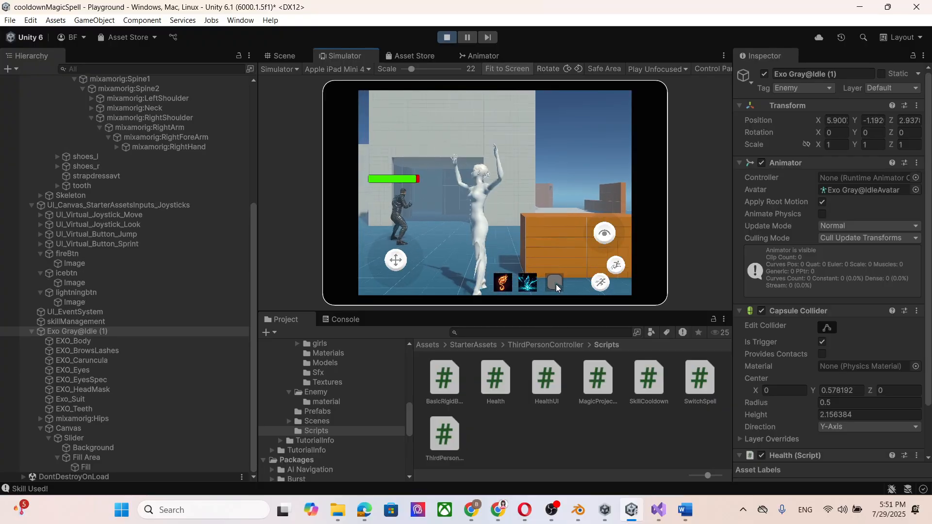
key("a")
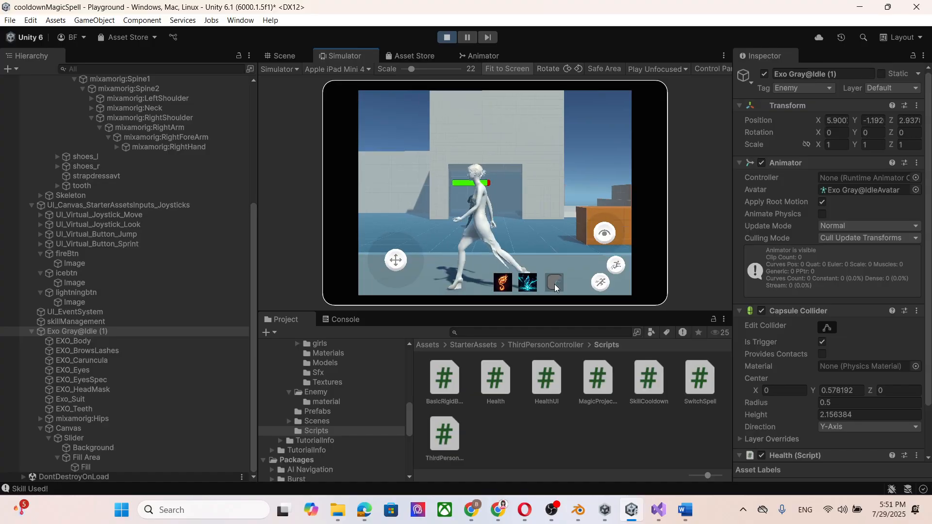
left_click(527, 282)
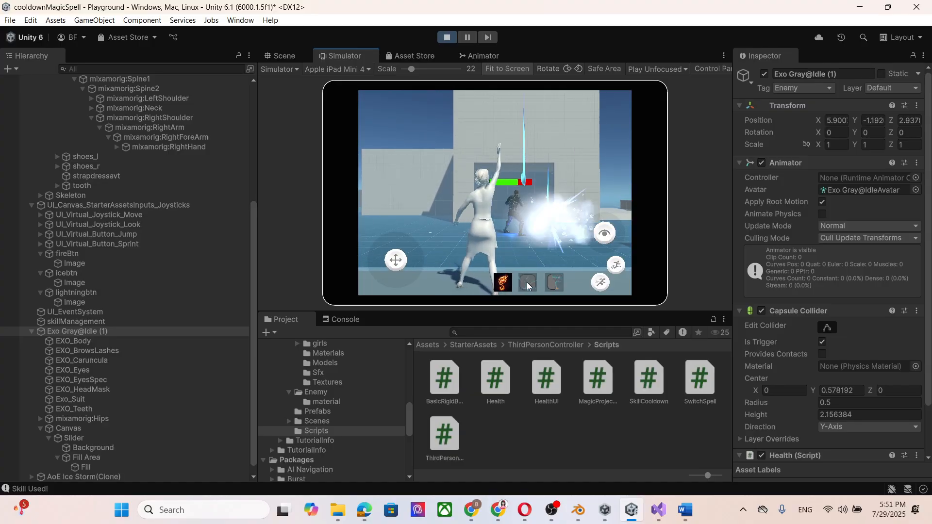
left_click(505, 286)
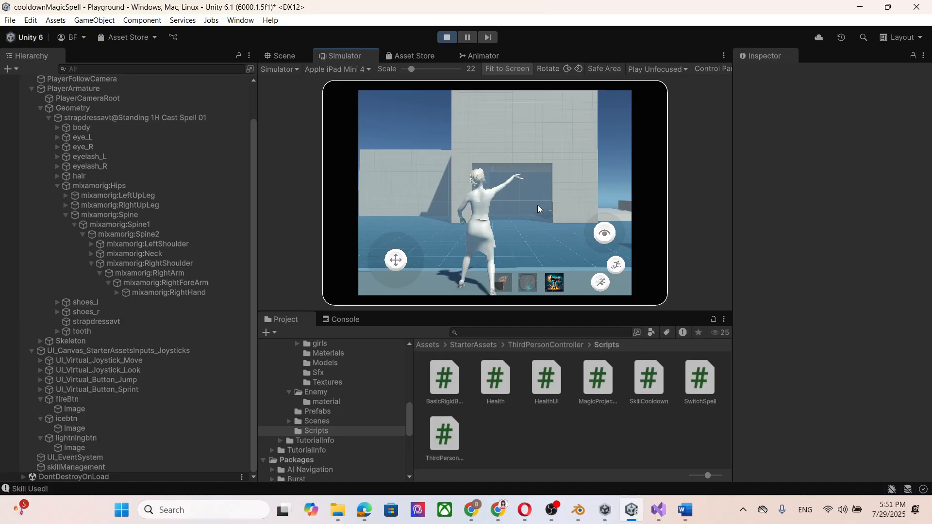
left_click(448, 37)
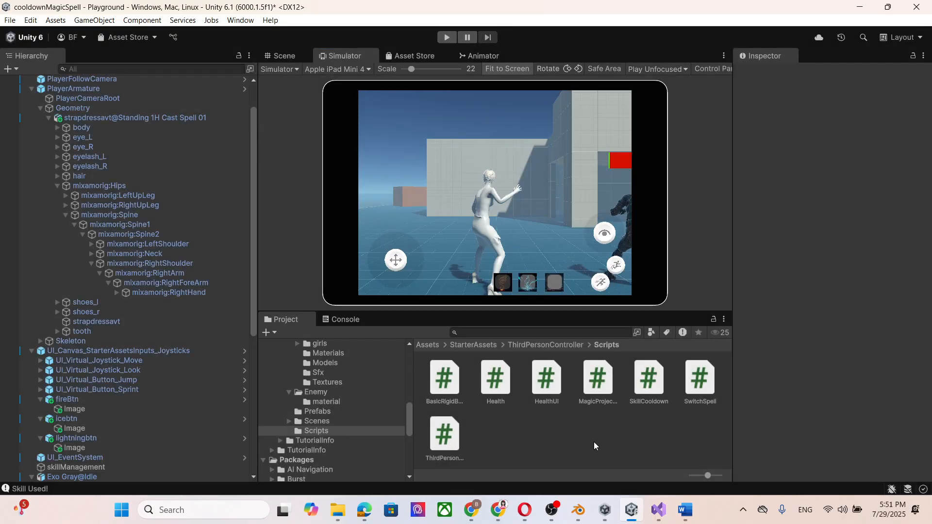